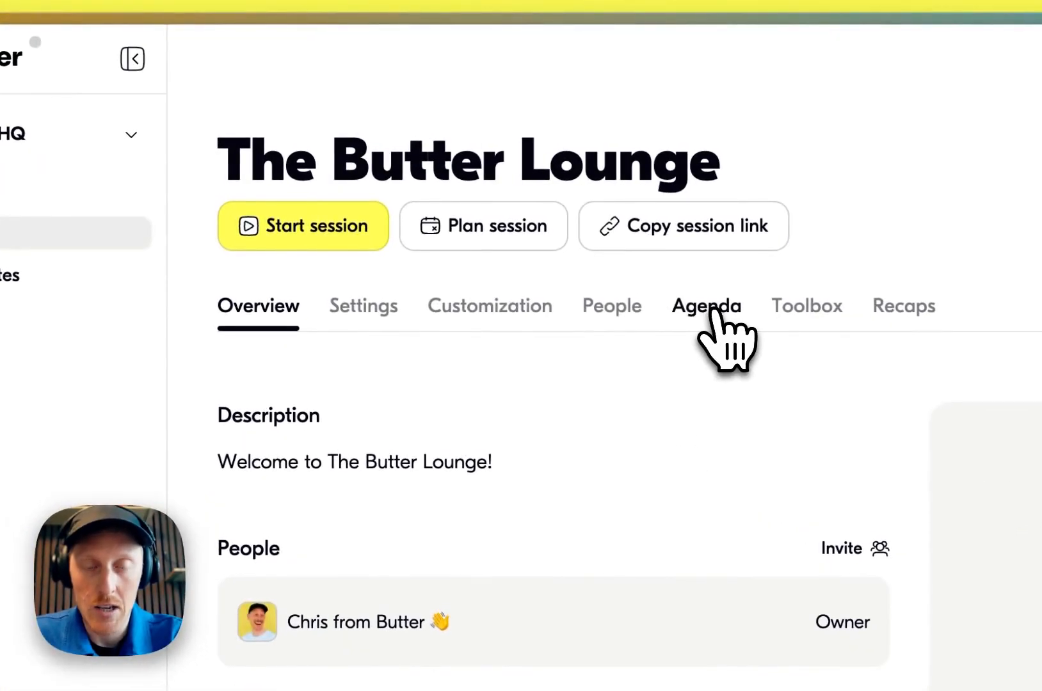
Open the room's Agenda section and start creating a new agenda
left_click(703, 308)
scroll(716, 312, "down", 2)
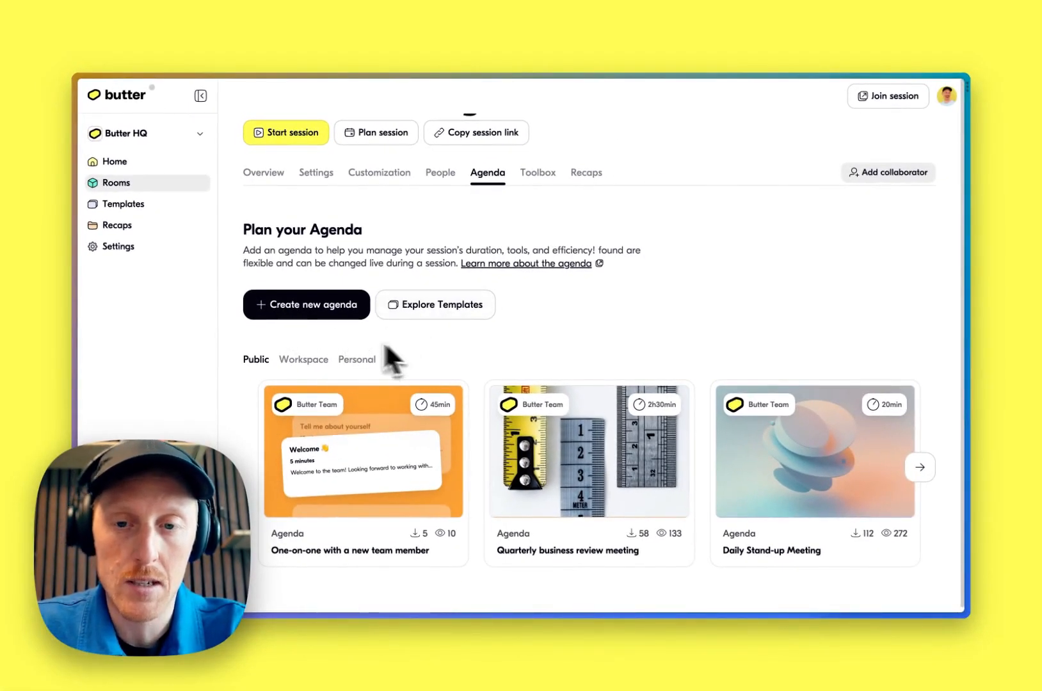
left_click(318, 313)
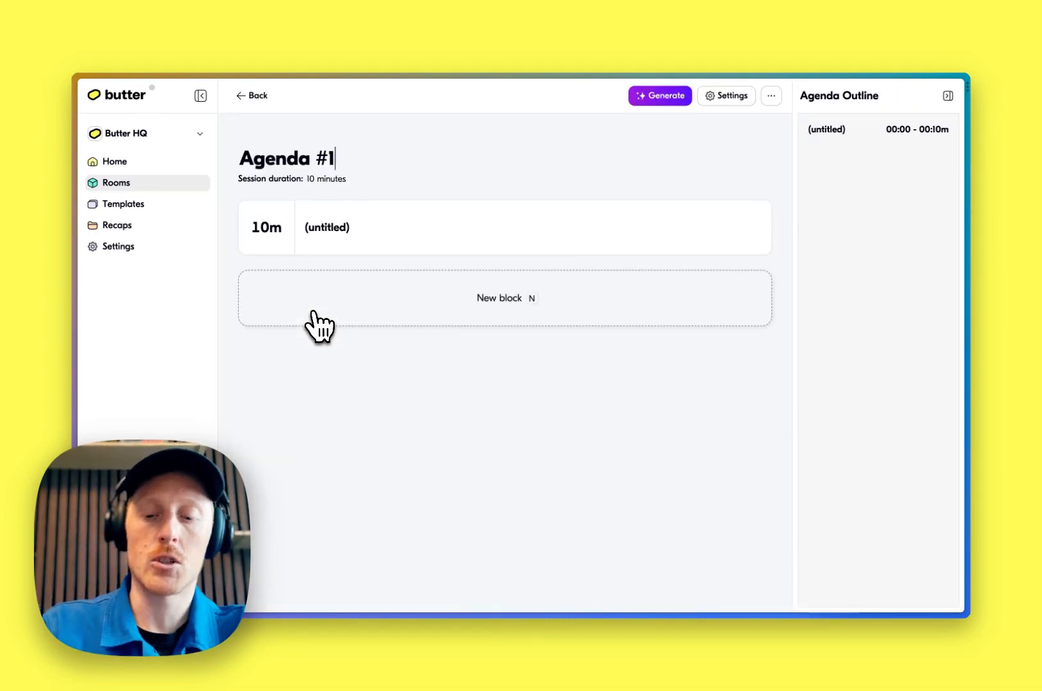
Rename the agenda title to "My new agenda!"
key("shift+Home")
type("M")
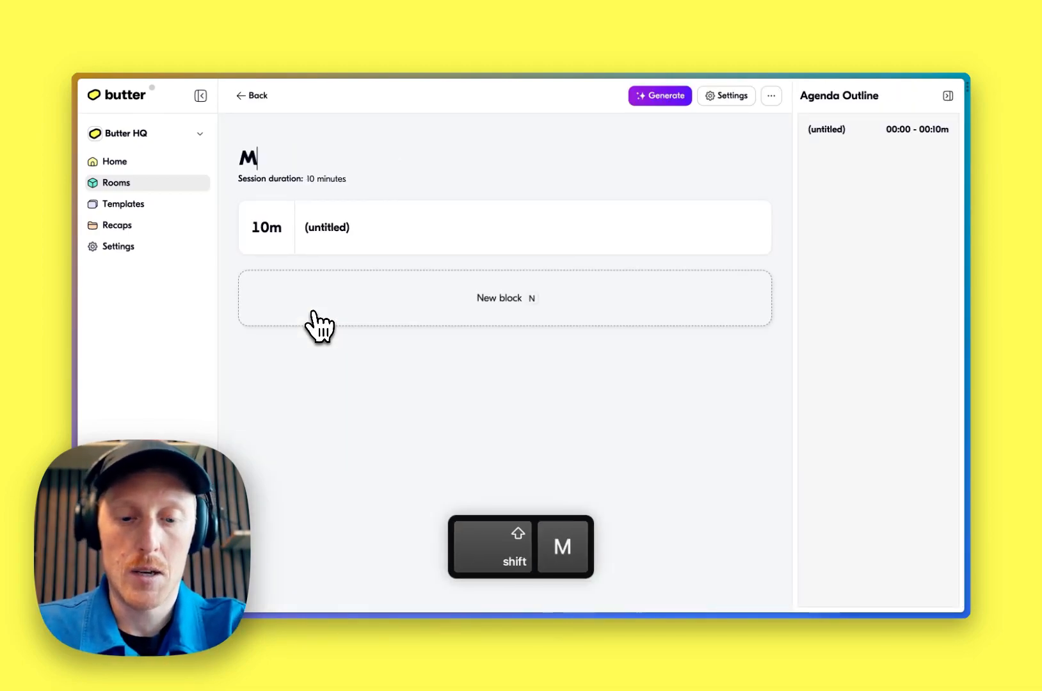
type("y new agenda")
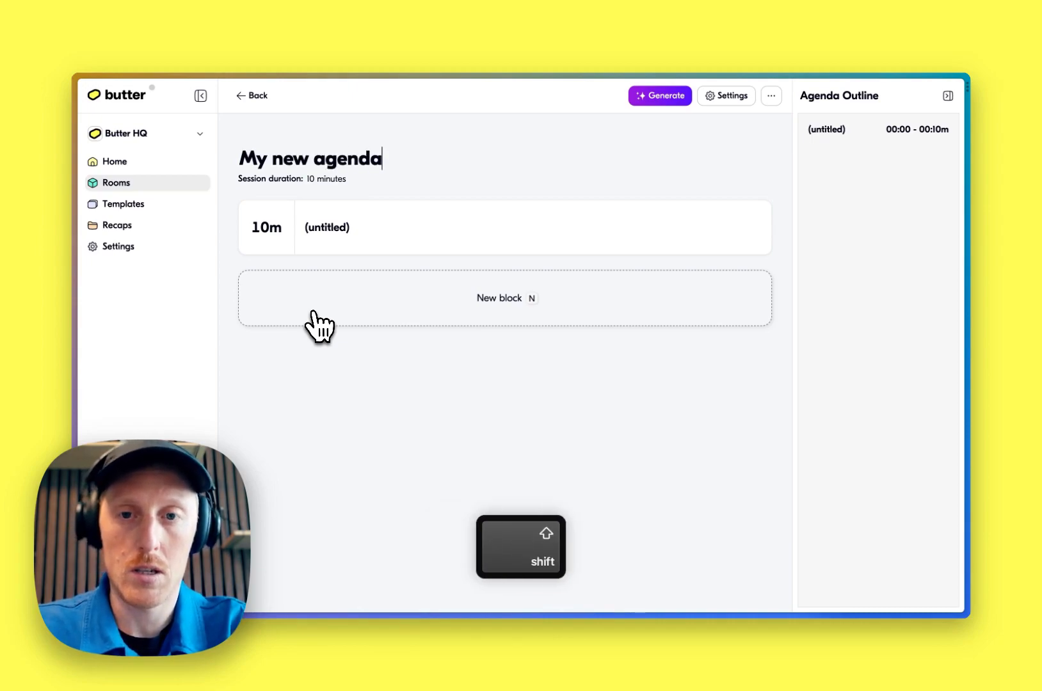
type("!")
key("Tab")
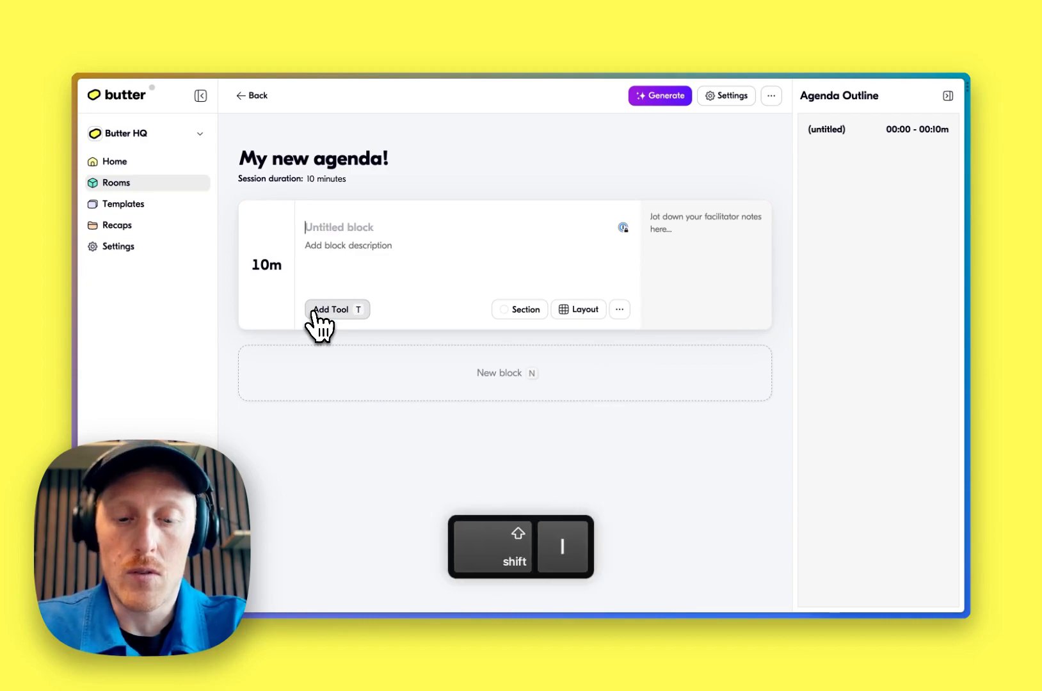
Title the first block "Introduction" with the description "Welcome everybody!"
type("Introduction")
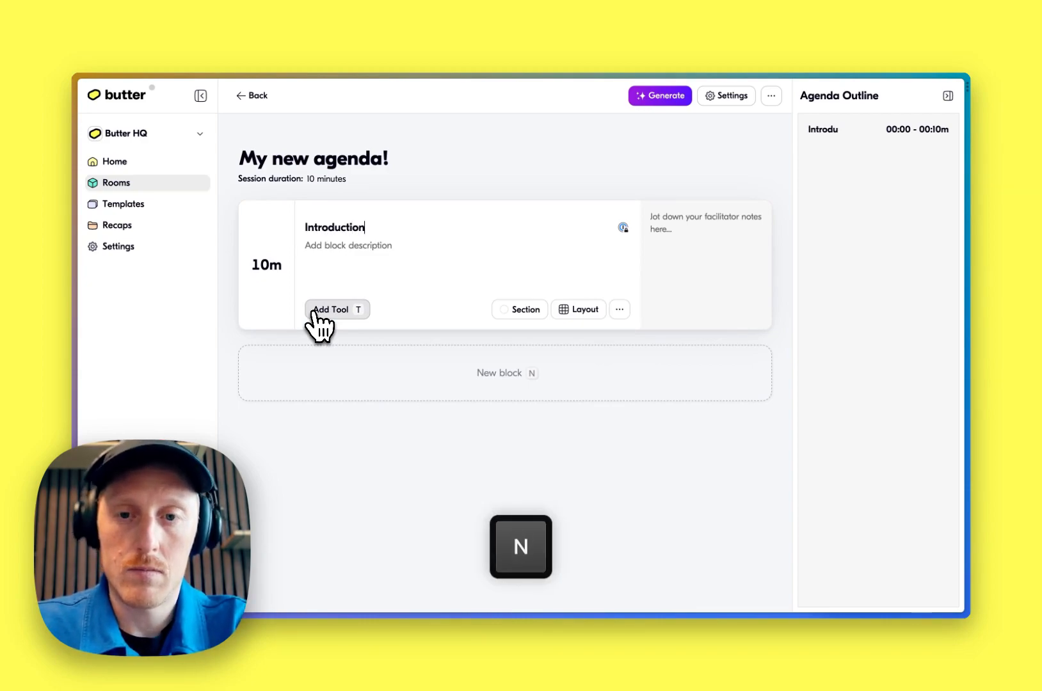
key("Tab")
type("Wel")
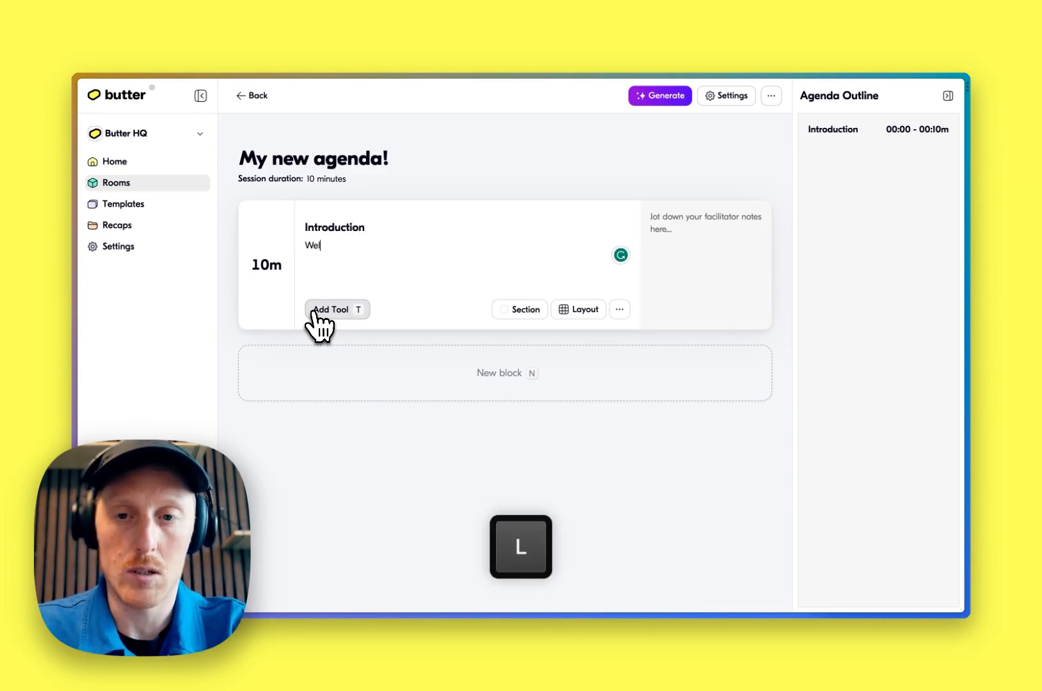
type("come everybody!")
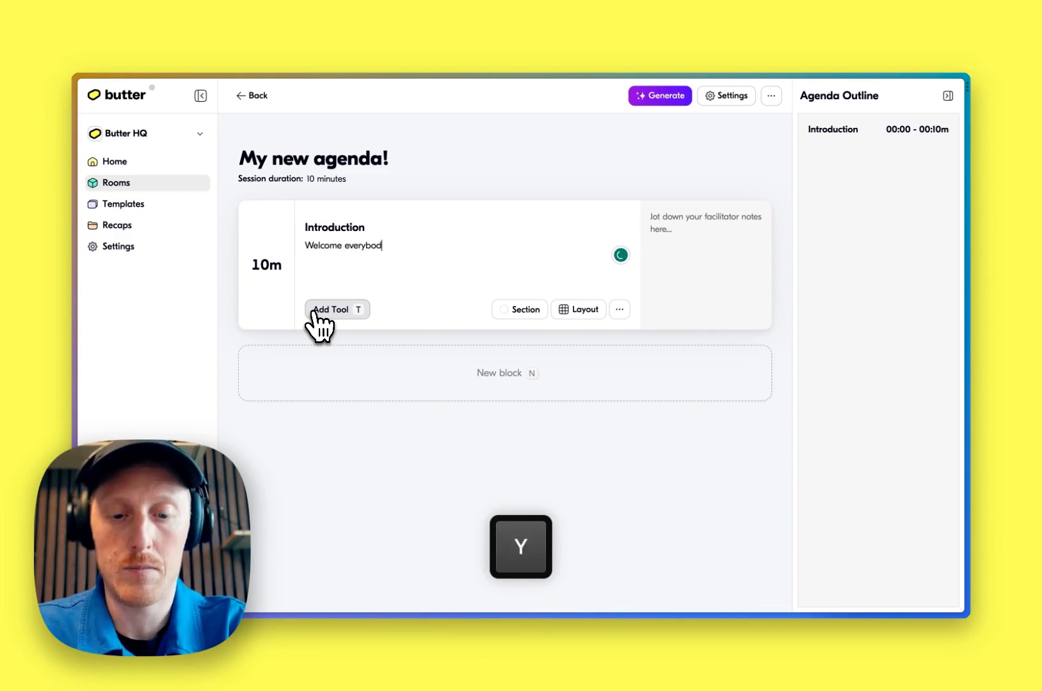
key("Tab")
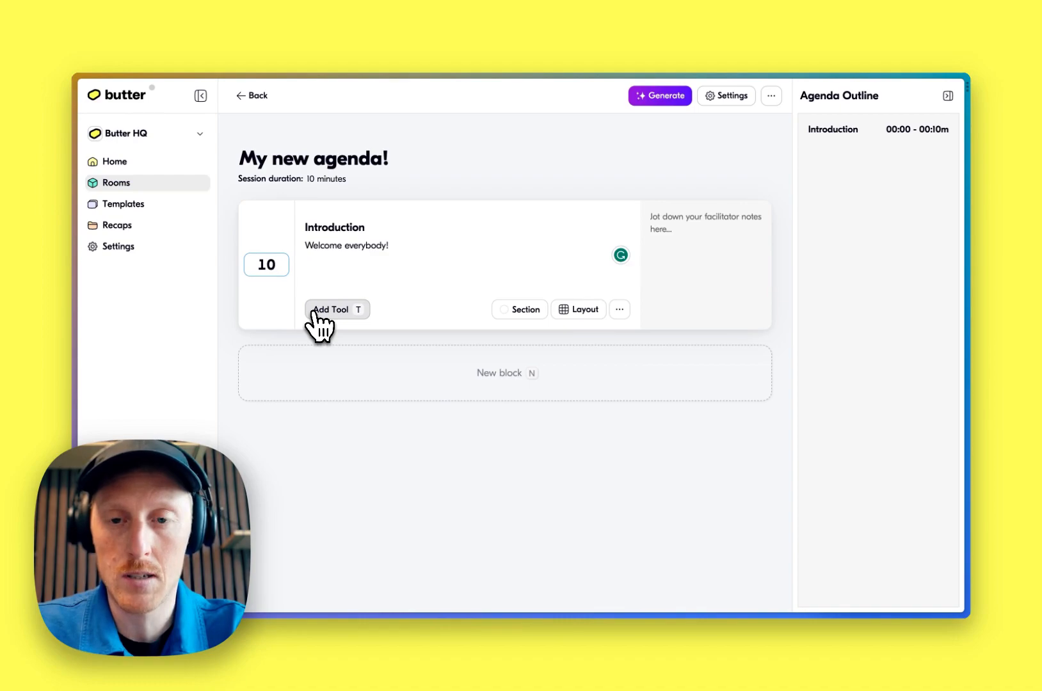
Add the facilitator note "Let's make sure that everybody knows how reactions work!" to the Introduction block
key("Tab")
type("Let's make sure that every")
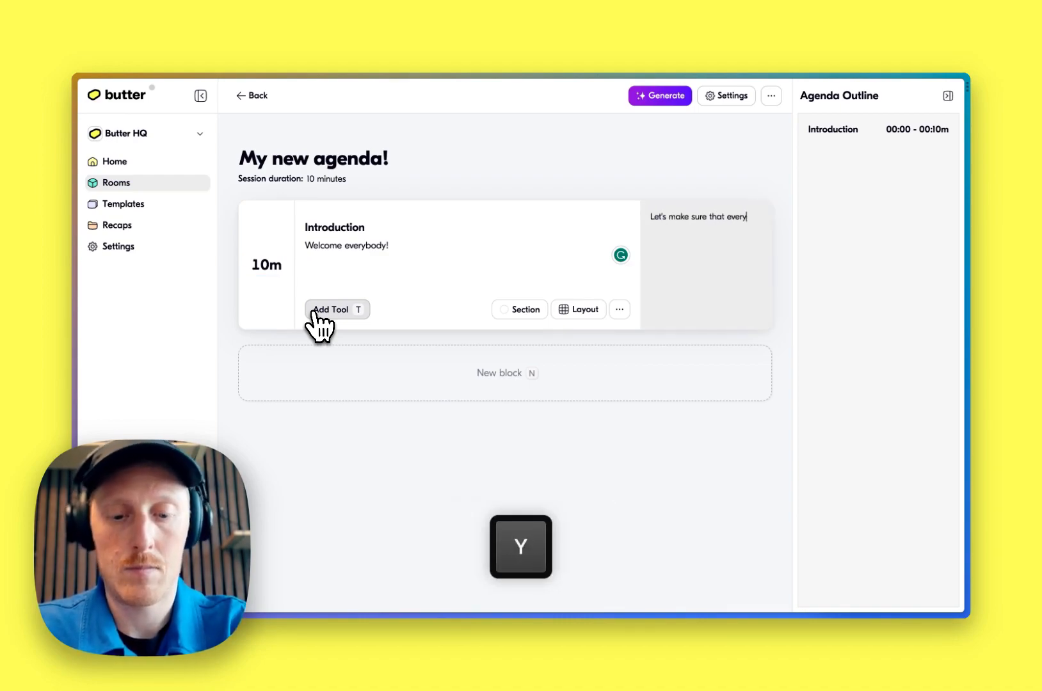
type("body knows how reactions work!")
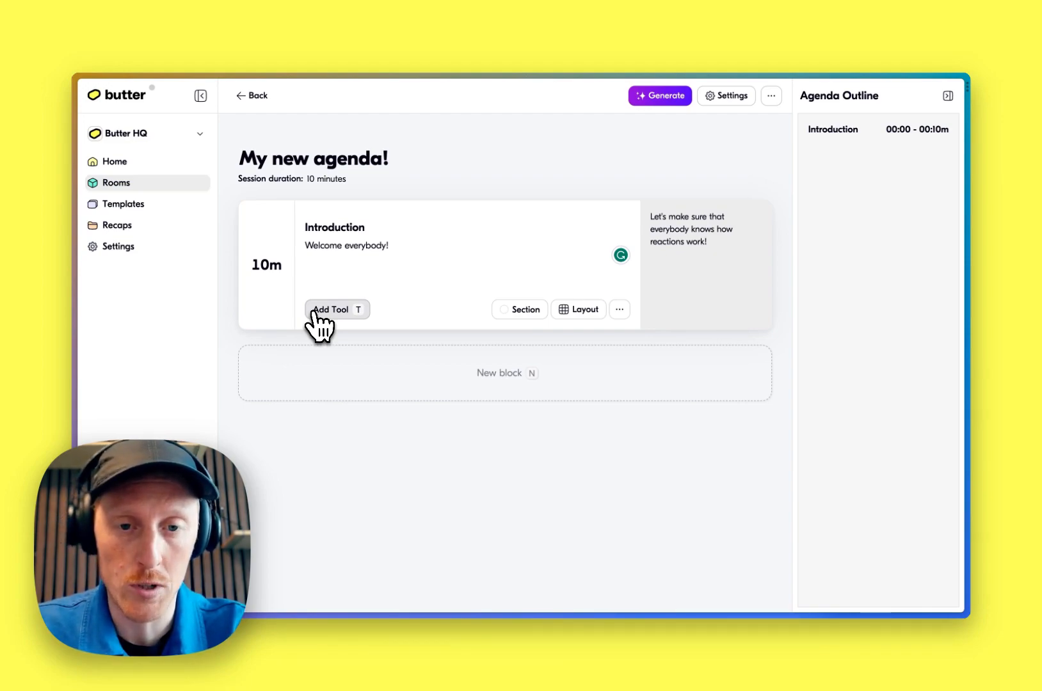
Set a section colour for the Introduction block
key("Tab")
key("Return")
key("Down")
key("Down")
key("Return")
key("Tab")
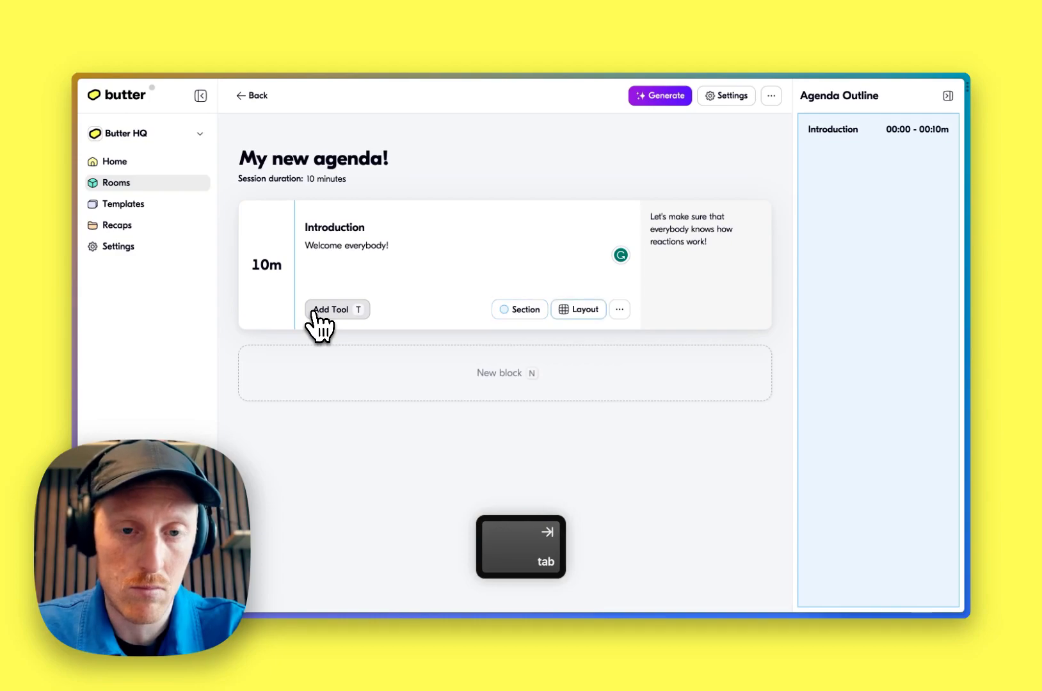
Change the Introduction block's layout to Facilitator panel
key("Return")
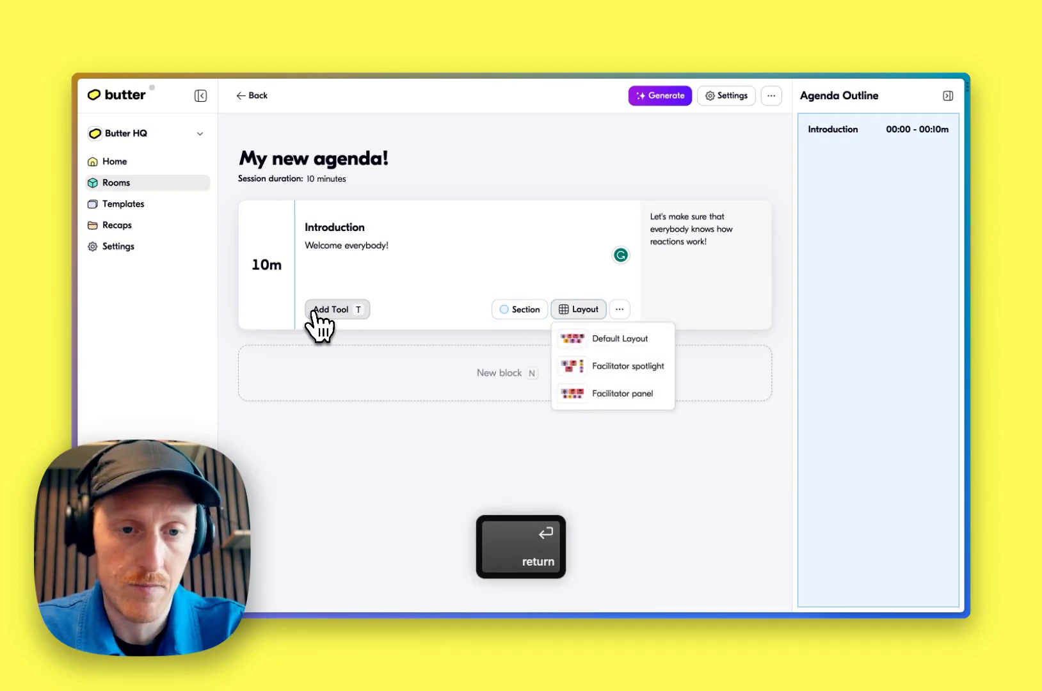
key("Down")
key("Down")
key("Down")
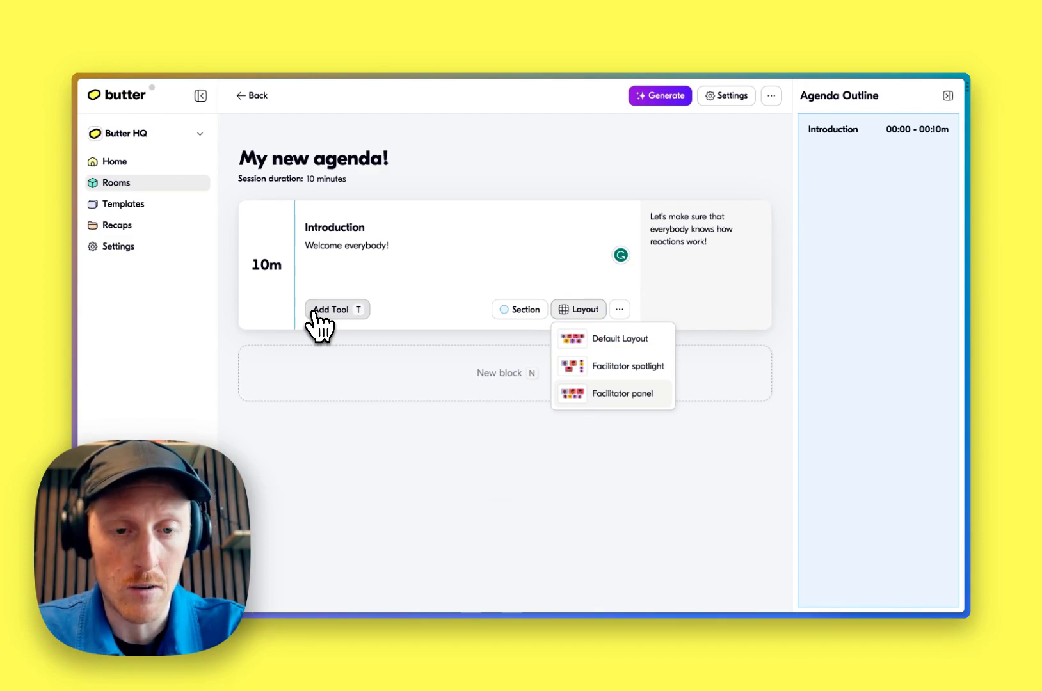
key("Return")
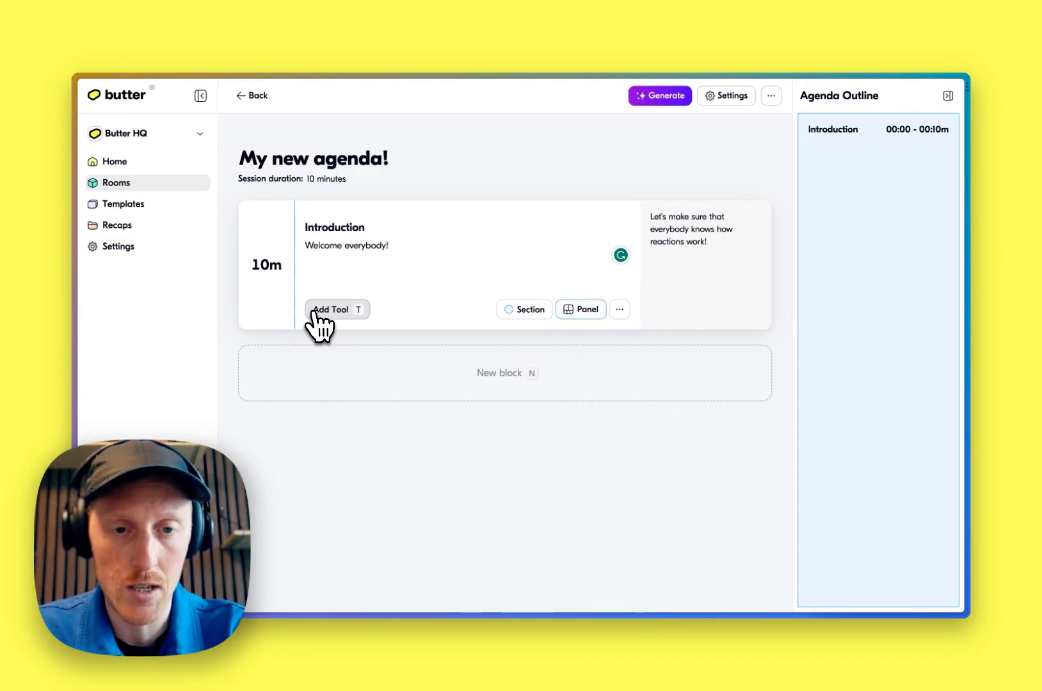
key("Tab")
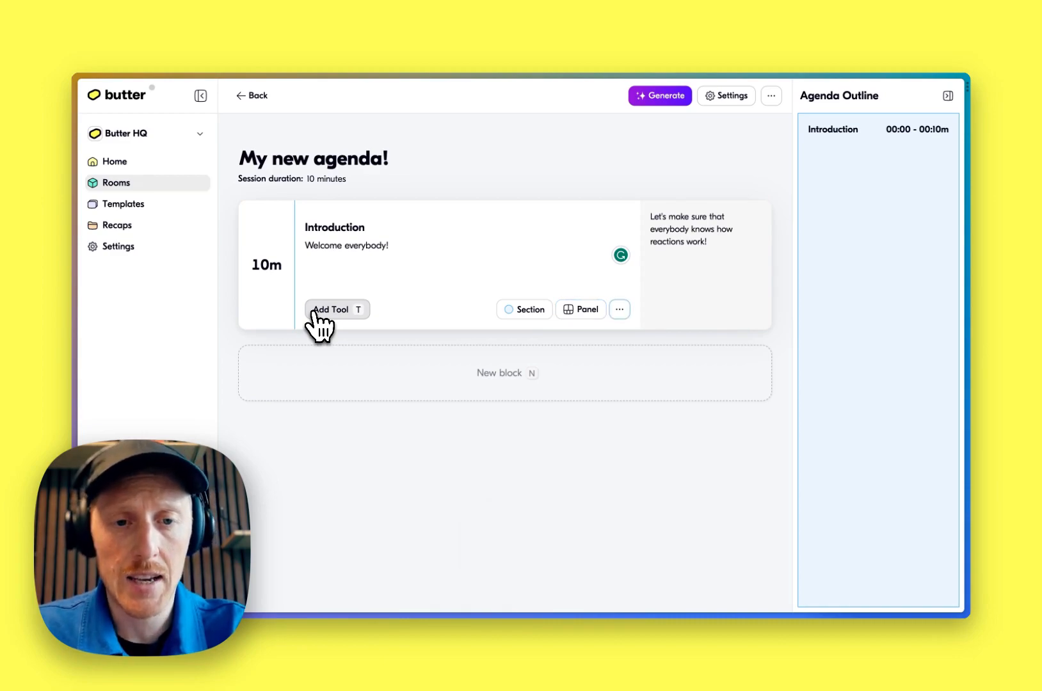
key("Escape")
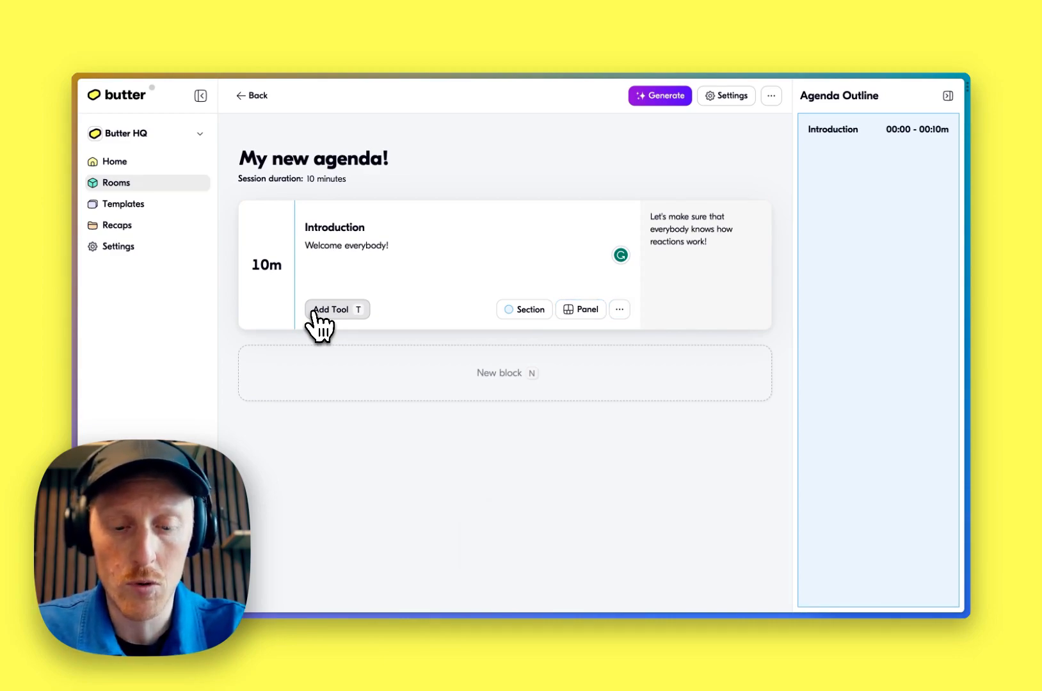
Add a new block titled "Presentation" with the description "Presenting our company vision"
key("n")
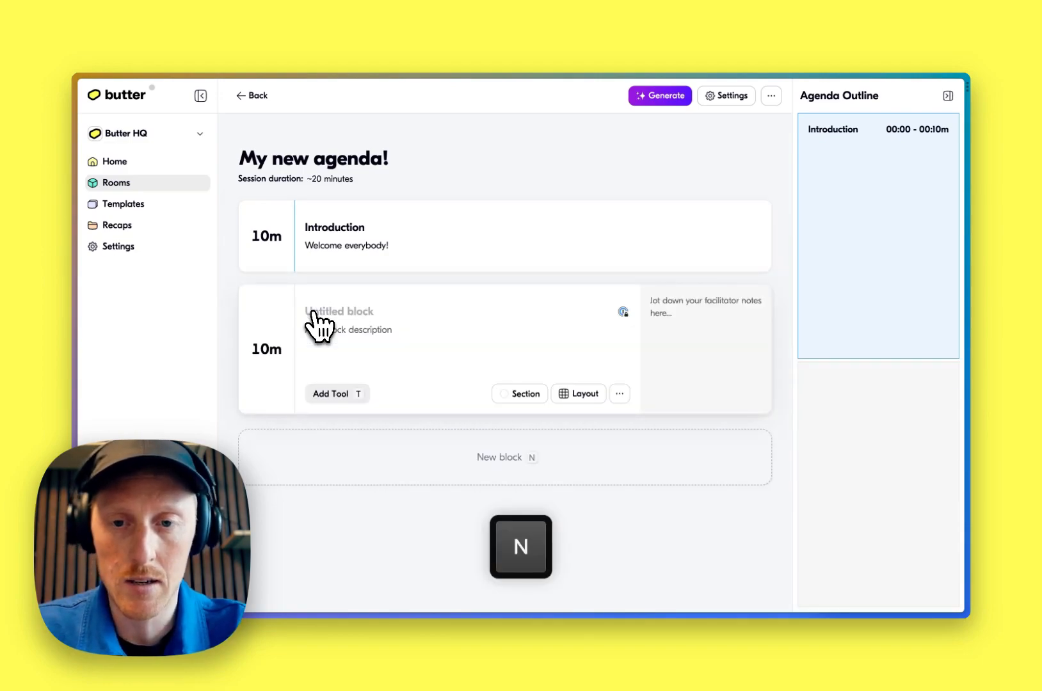
type("Presentation")
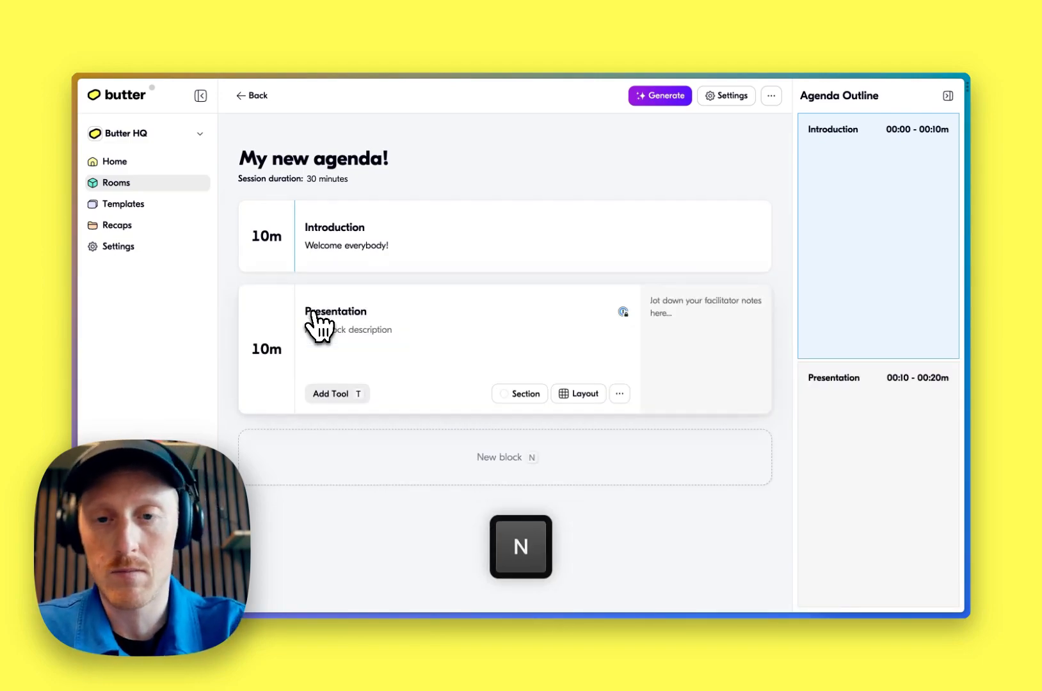
key("Tab")
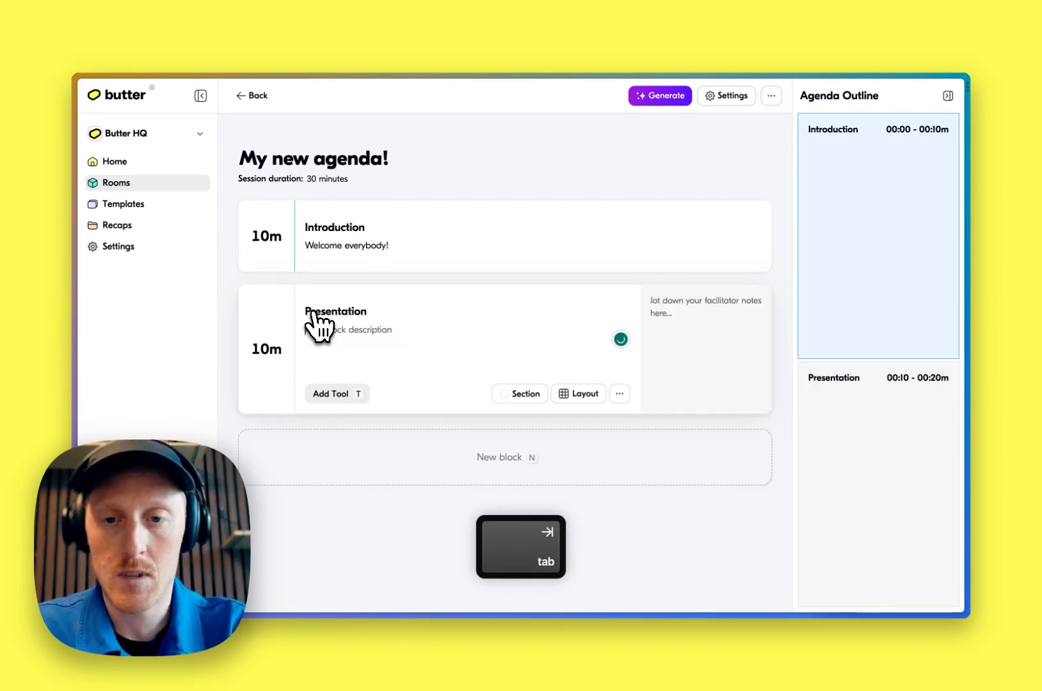
type("Presenting ")
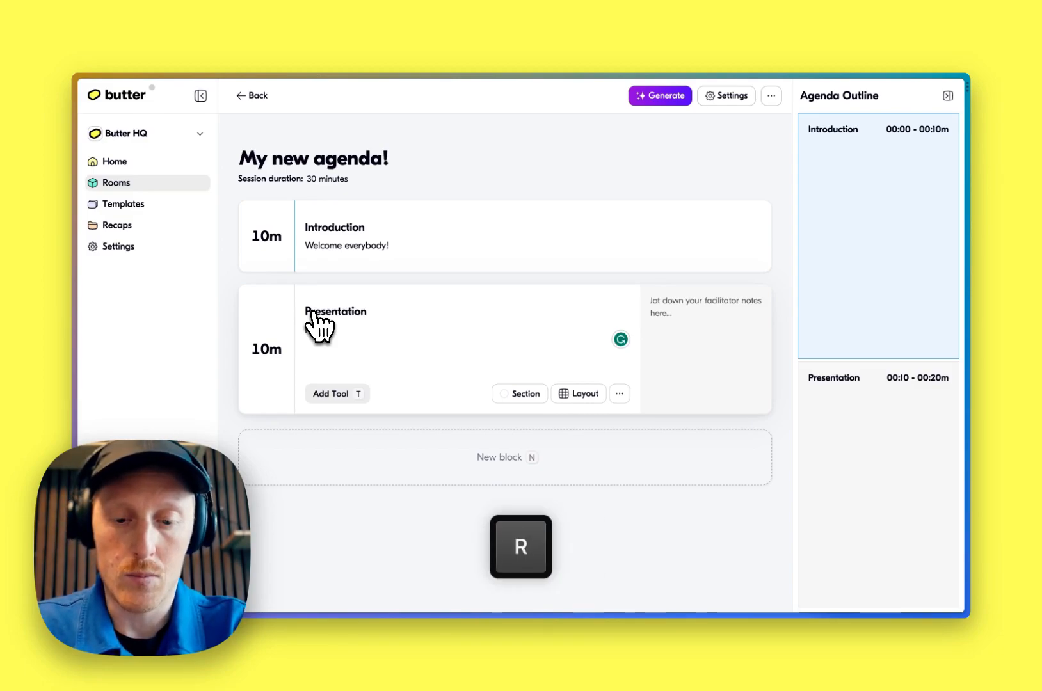
type("our ")
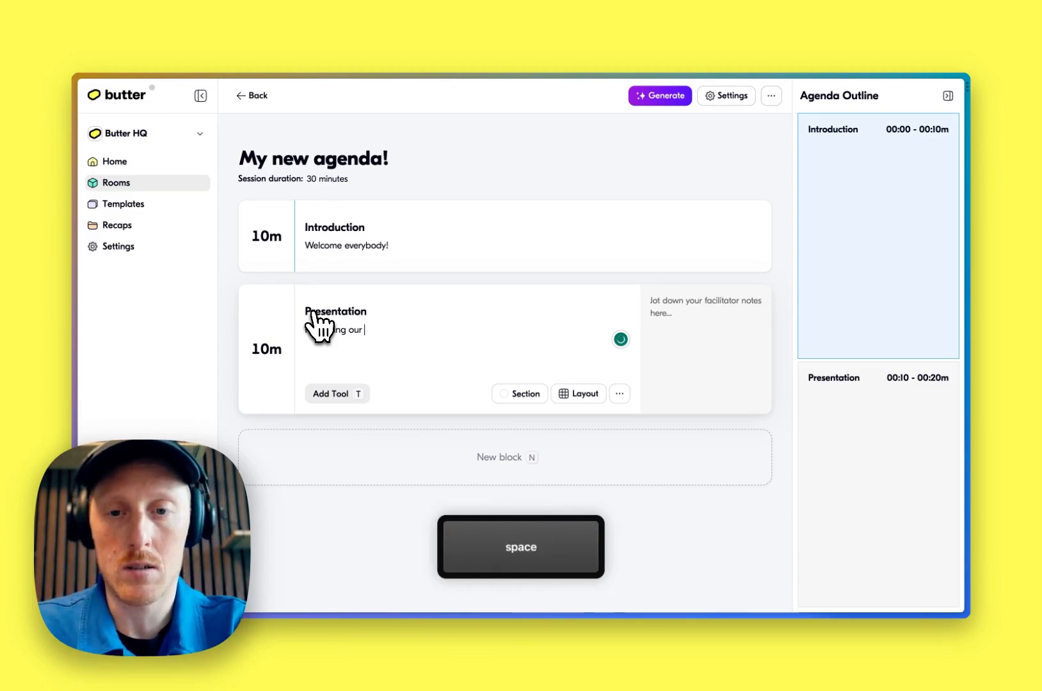
type("company vision")
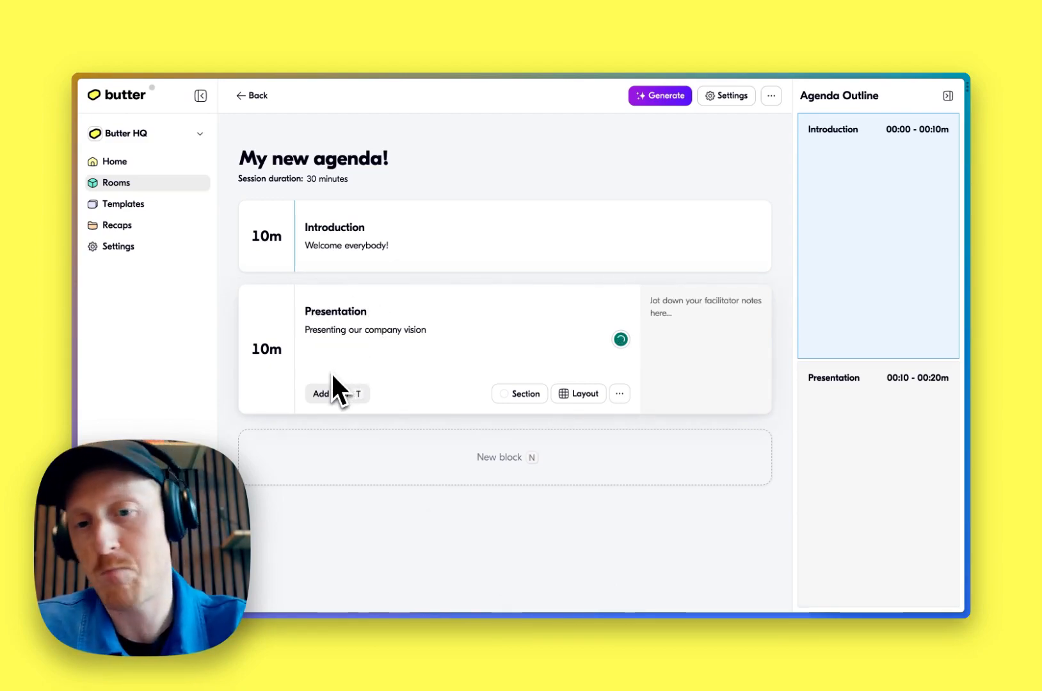
Set the Presentation block's duration to 20 minutes
mouse_move(291, 379)
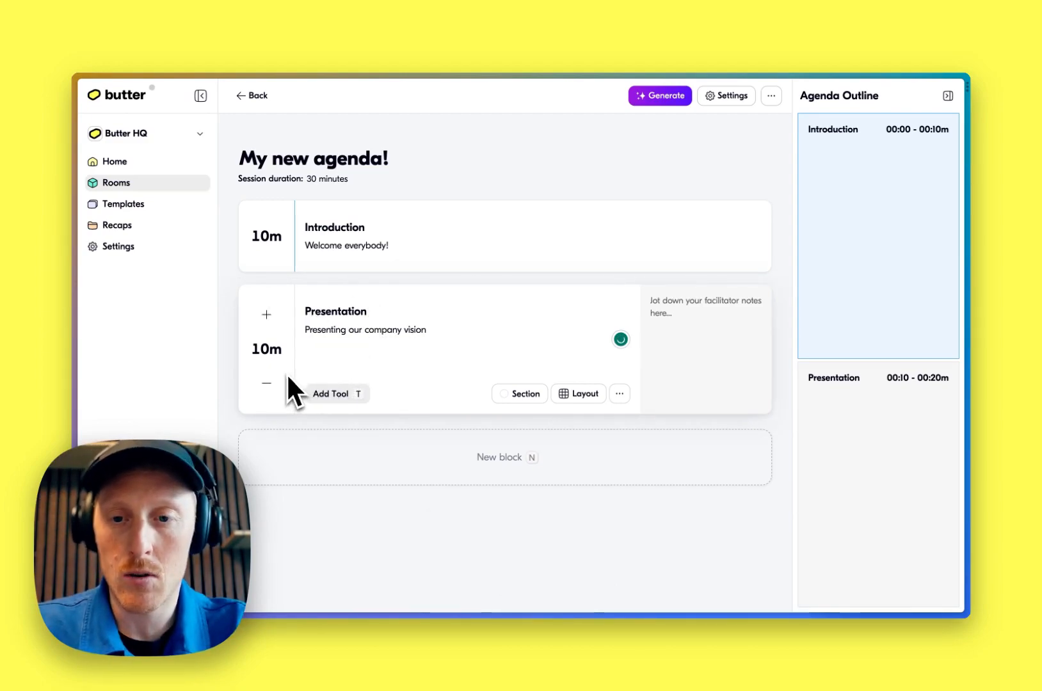
key("Tab")
key("shift+super+Left")
type("20")
key("Escape")
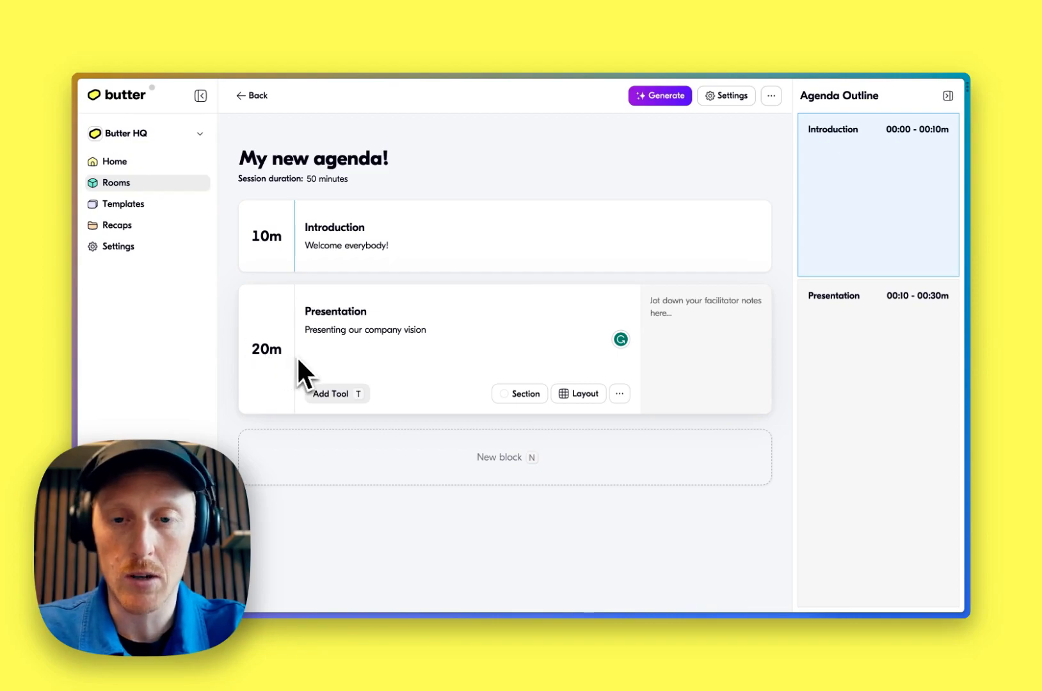
Add a Slides tool to the Presentation block and name it "Company vision"
key("t")
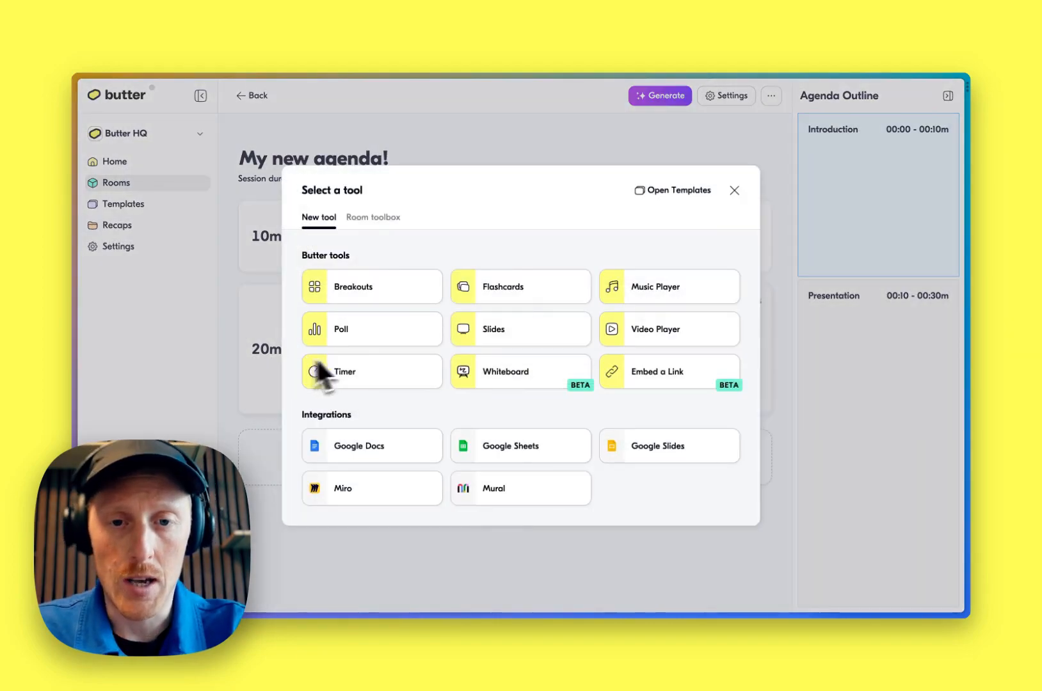
left_click(515, 341)
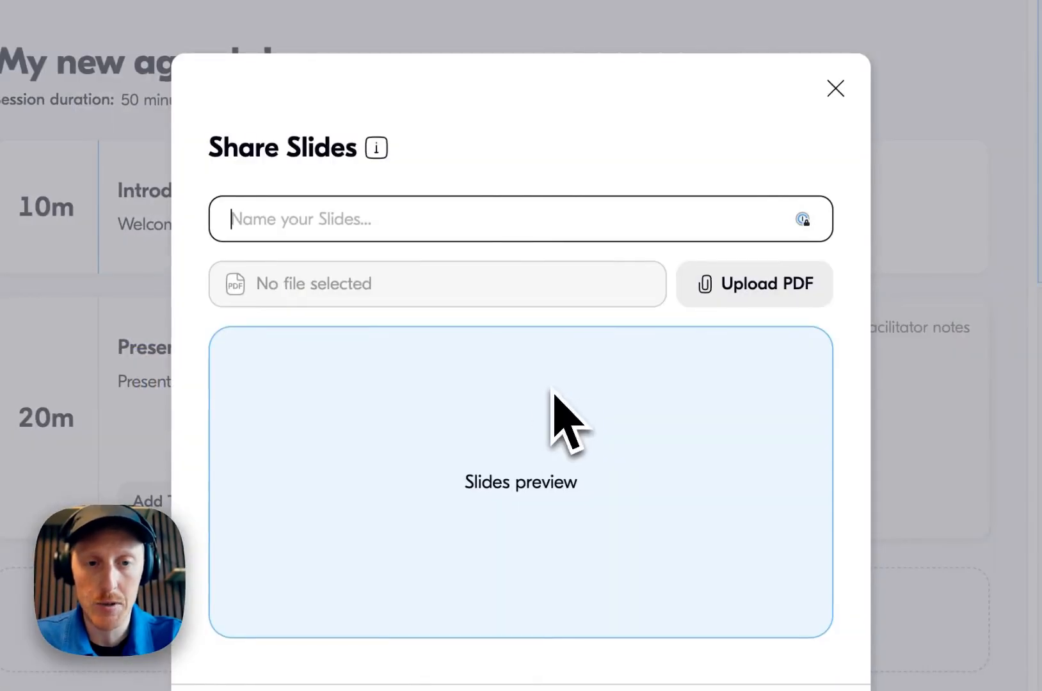
type("Company vision")
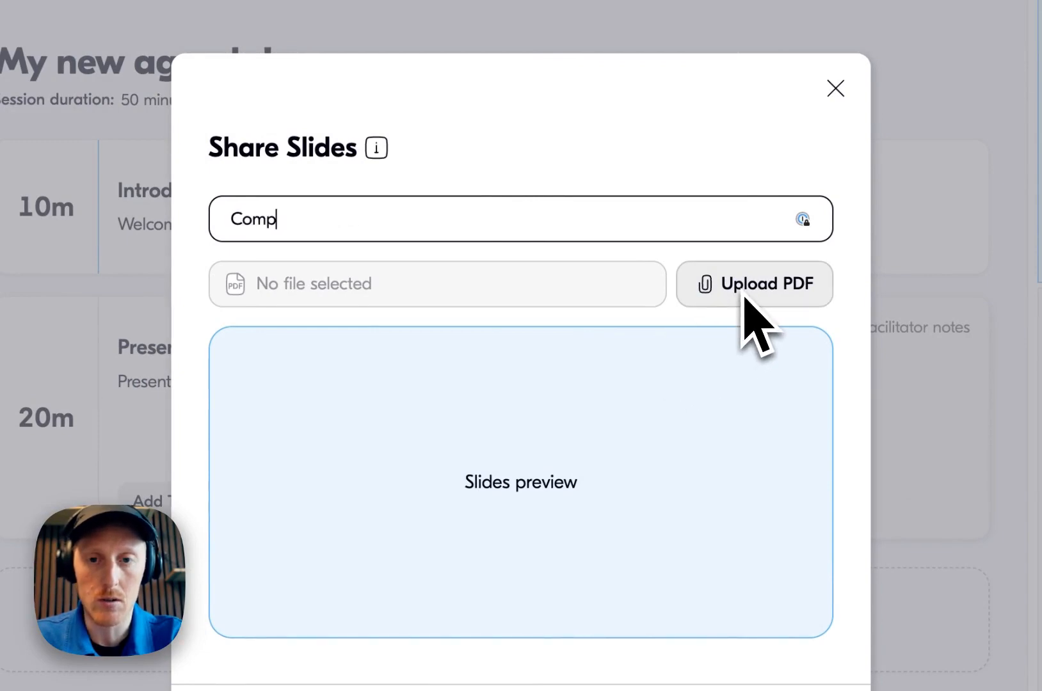
Upload Welcome-to-Our-Company.pdf as the slides and add the tool to the block
left_click(762, 285)
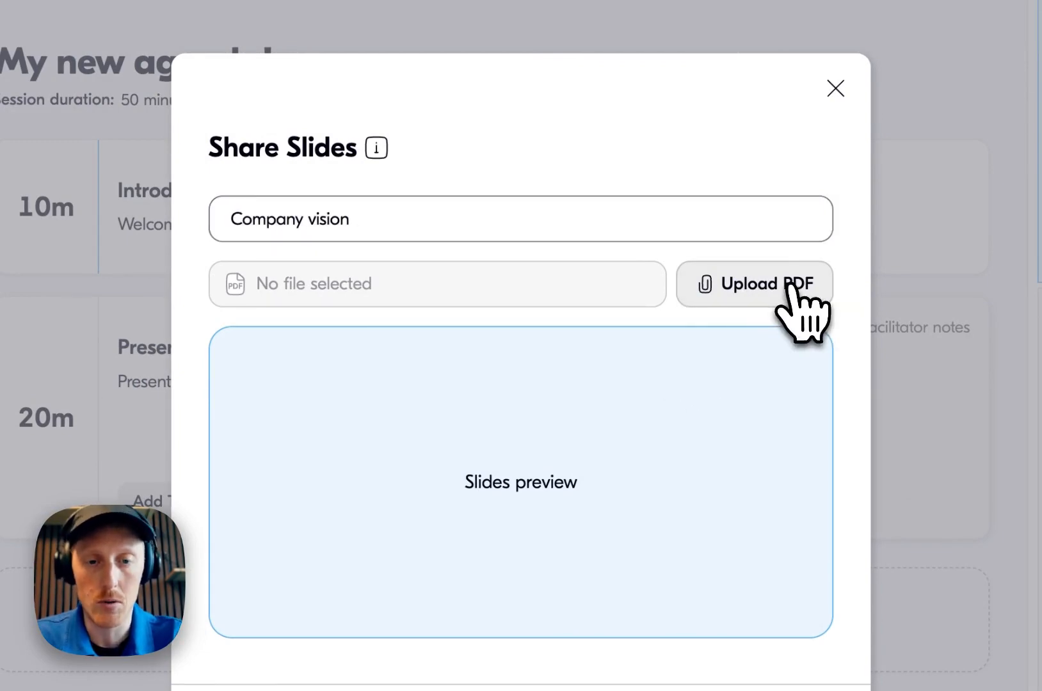
double_click(346, 405)
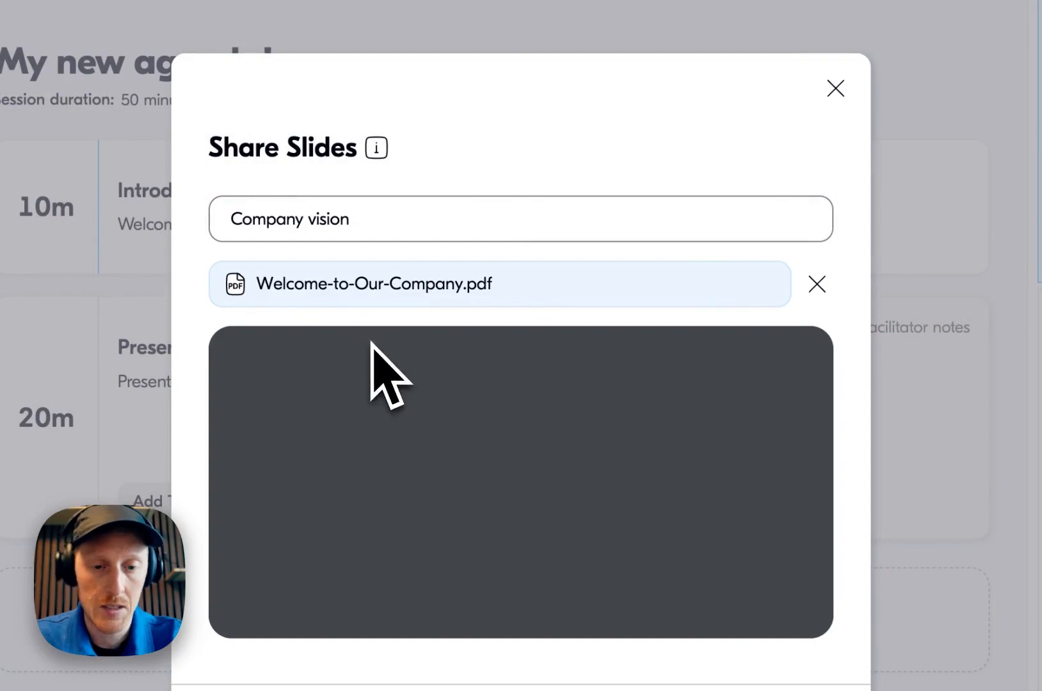
left_click(769, 669)
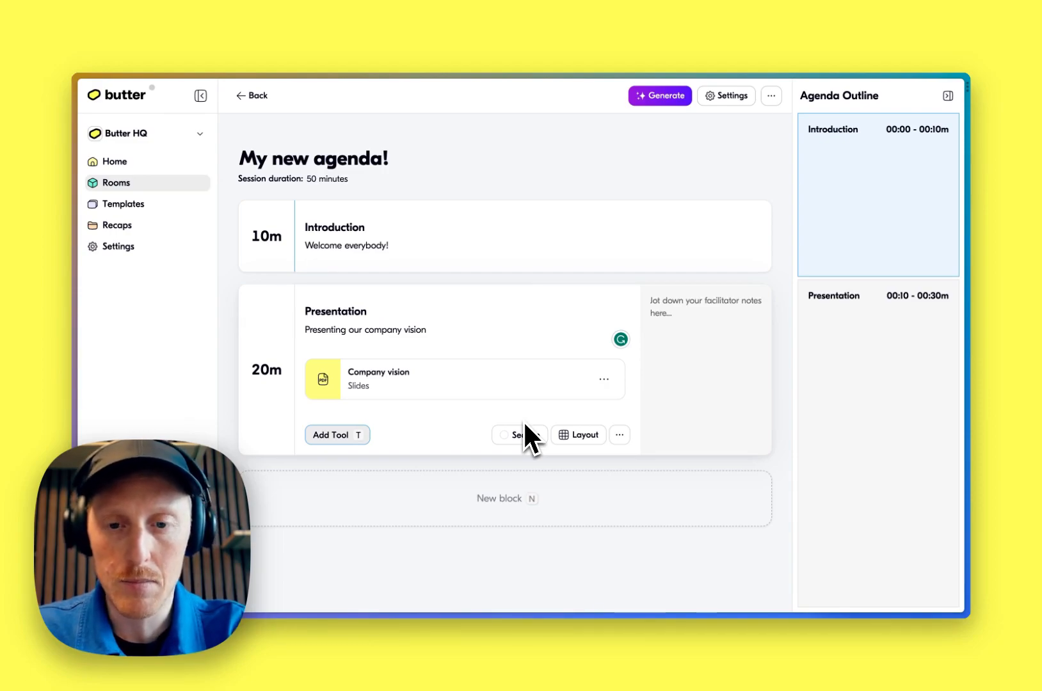
Add a new block titled "Discussion" with the description "Discuss the vision"
key("Escape")
type("n")
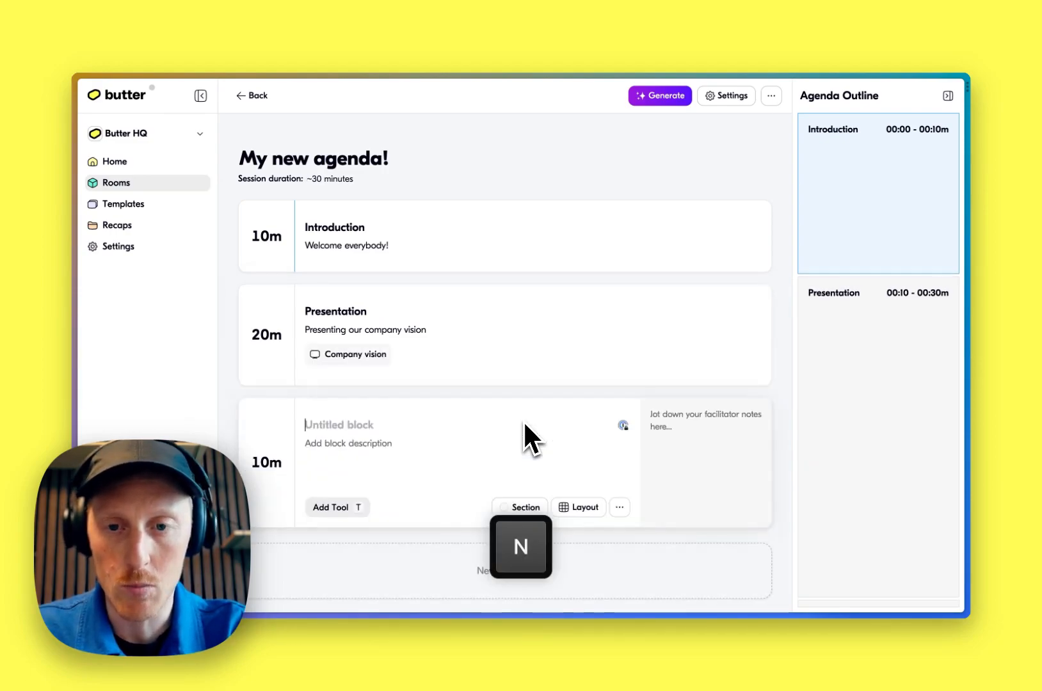
type("Discussion")
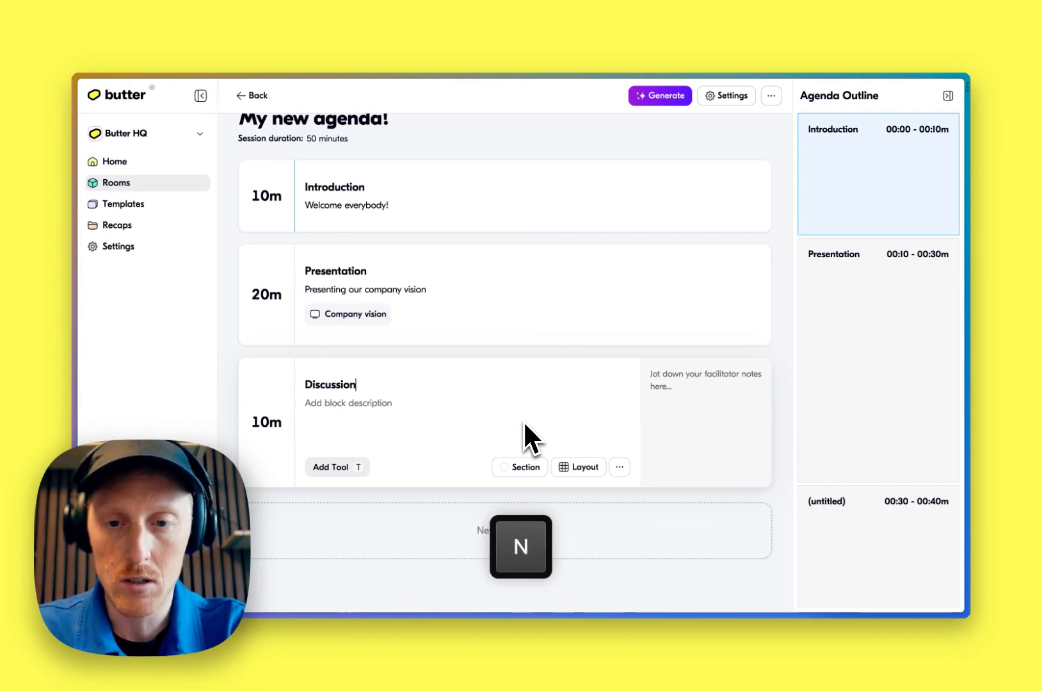
key("Tab")
type("Dis")
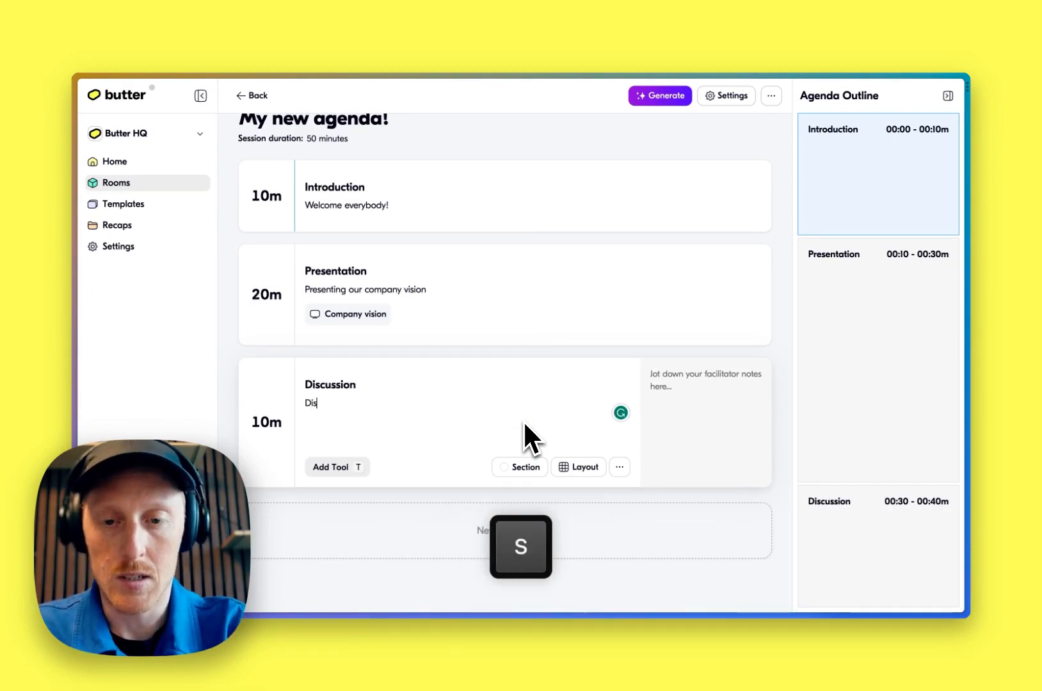
type("cuss the ")
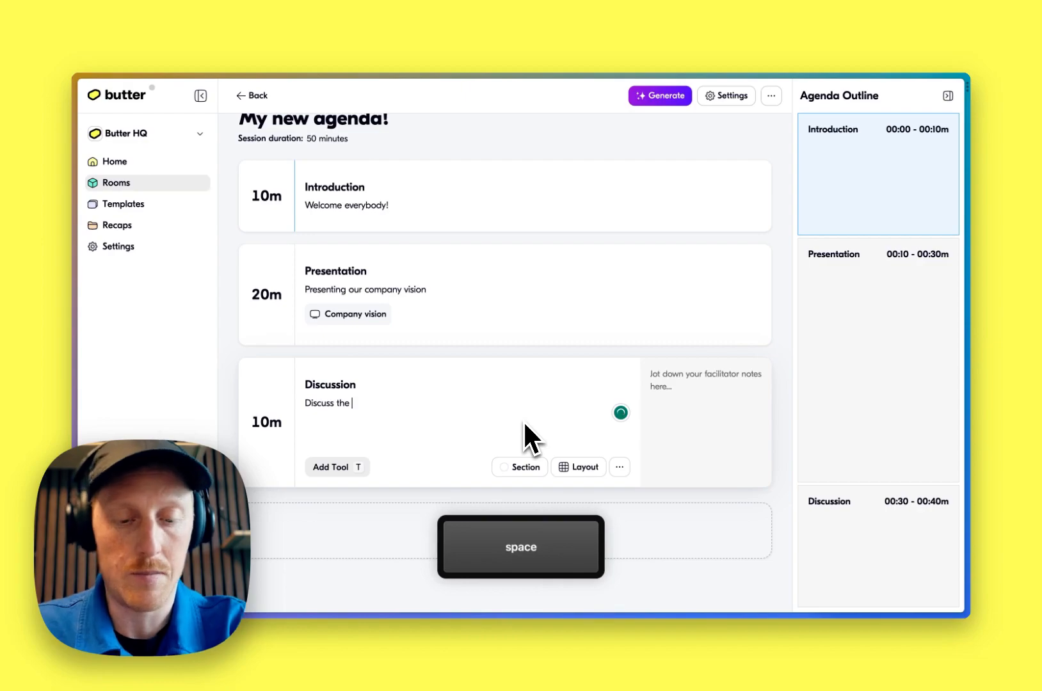
type("vision and ")
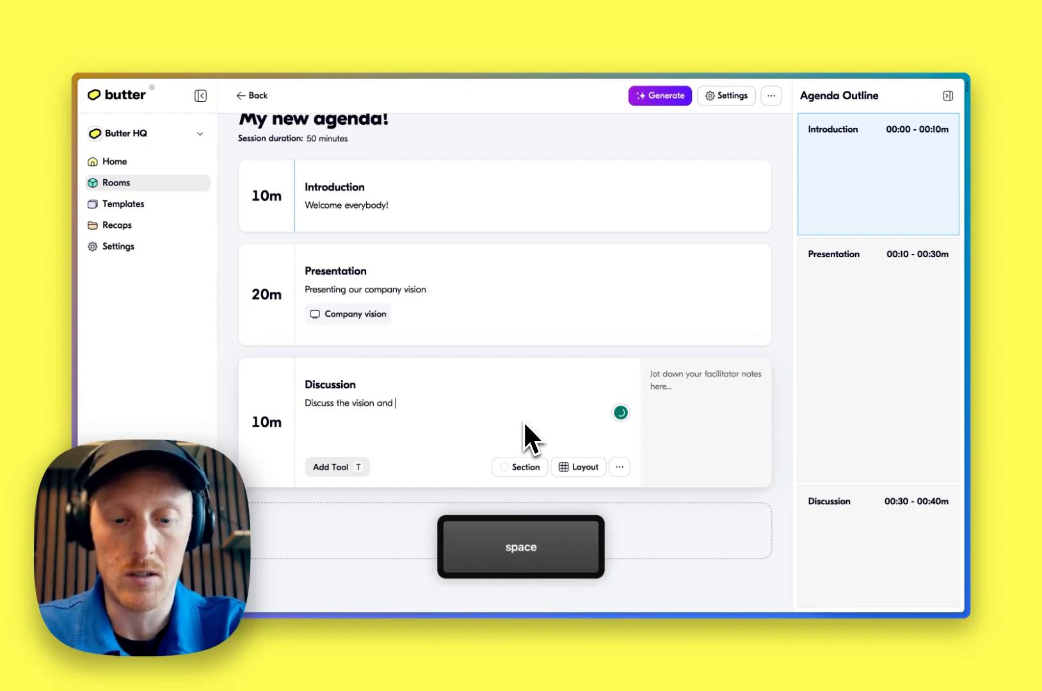
type("give us fee")
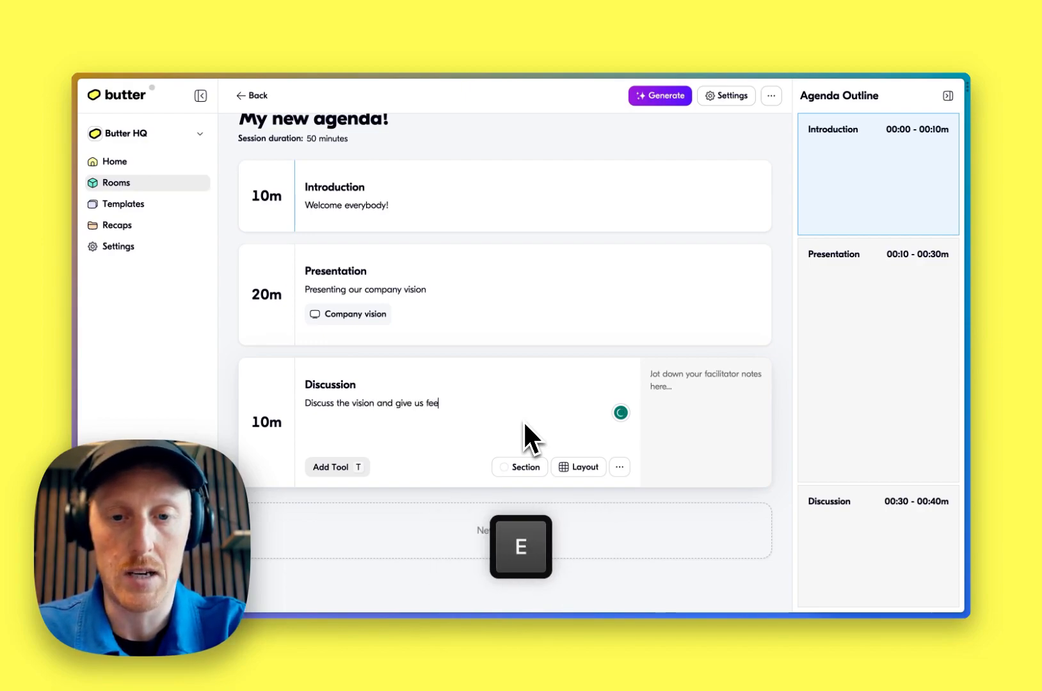
type("dbackl")
Extend the Discussion description to "Discuss the vision and give us feedback" and set the block's duration to 20 minutes
key("BackSpace")
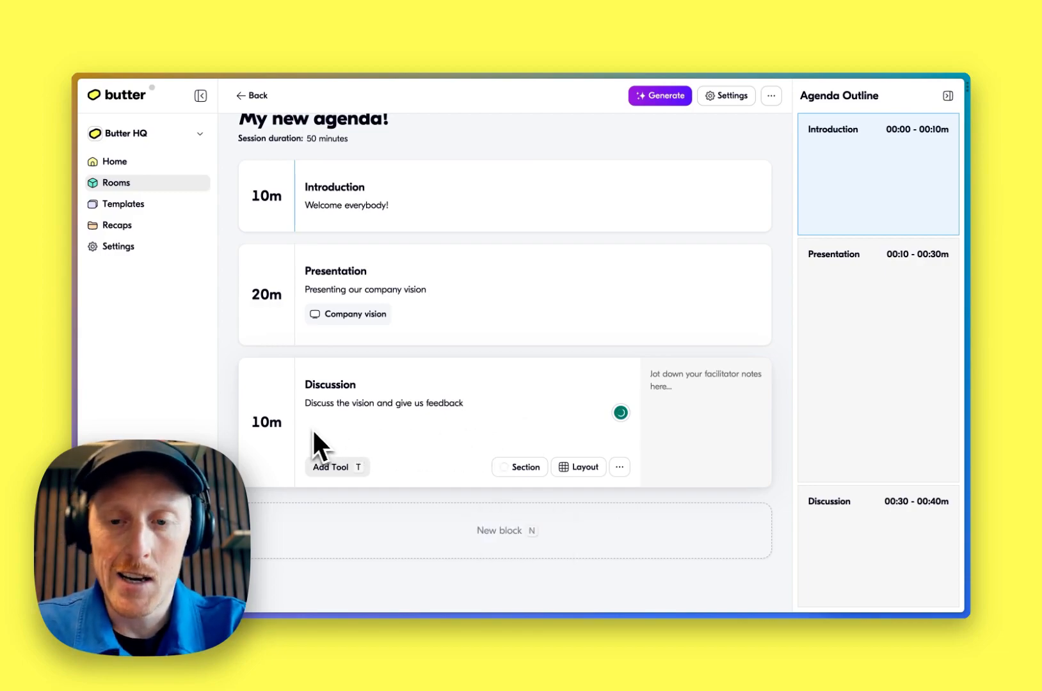
key("Tab")
key("super+a")
type("20")
key("Tab")
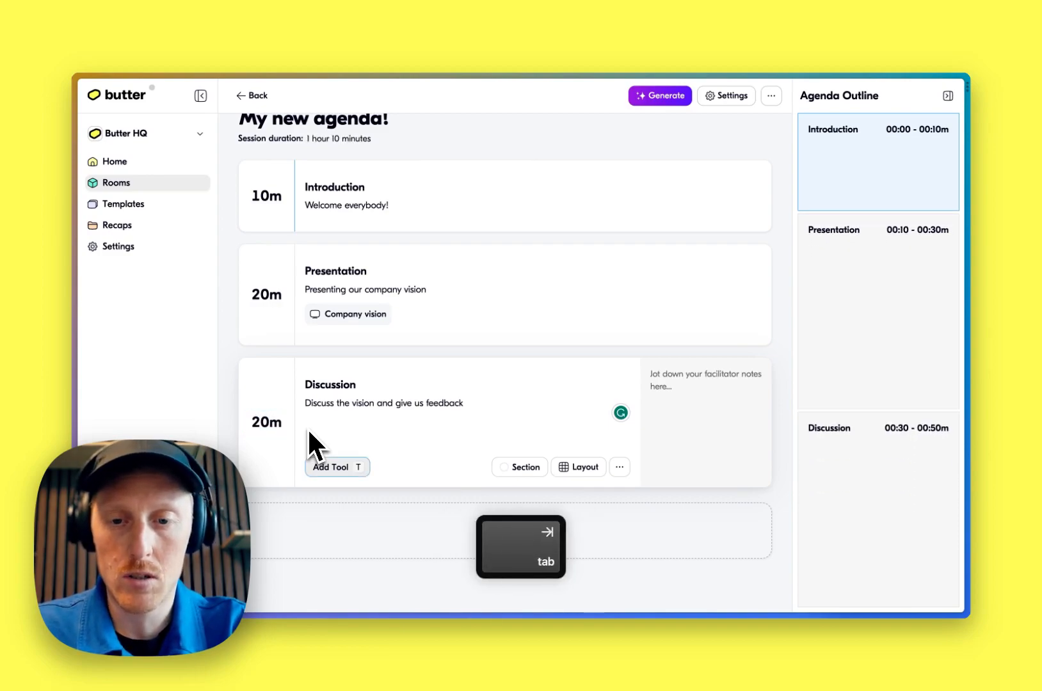
Add a Breakout Groups tool to the Discussion block with a group size of 4 and a 10-minute duration
key("Return")
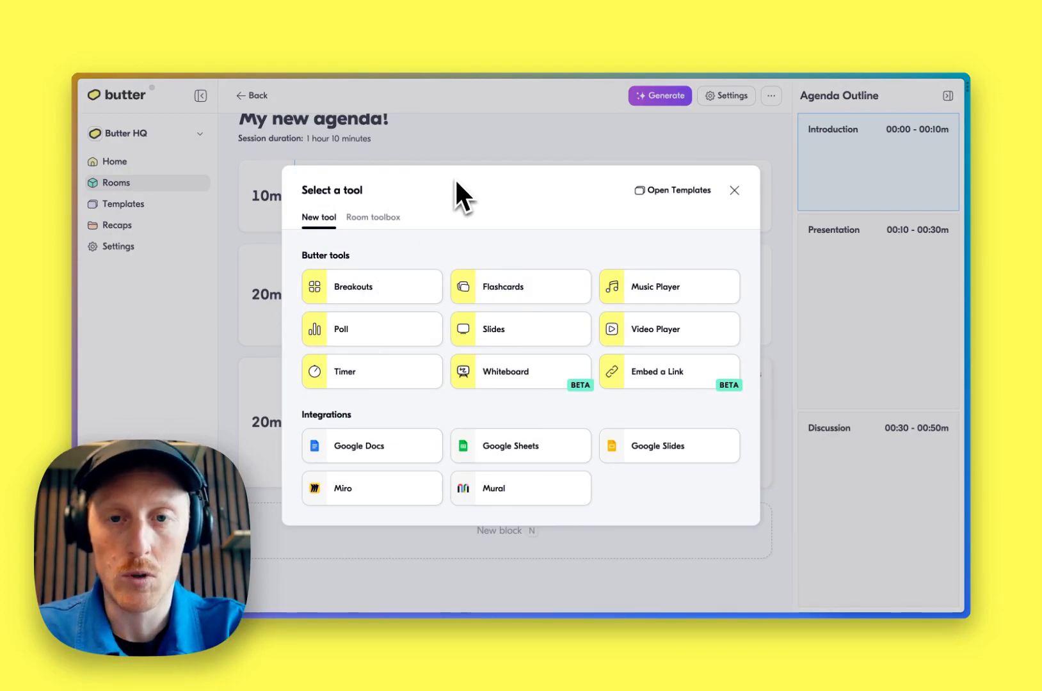
key("b")
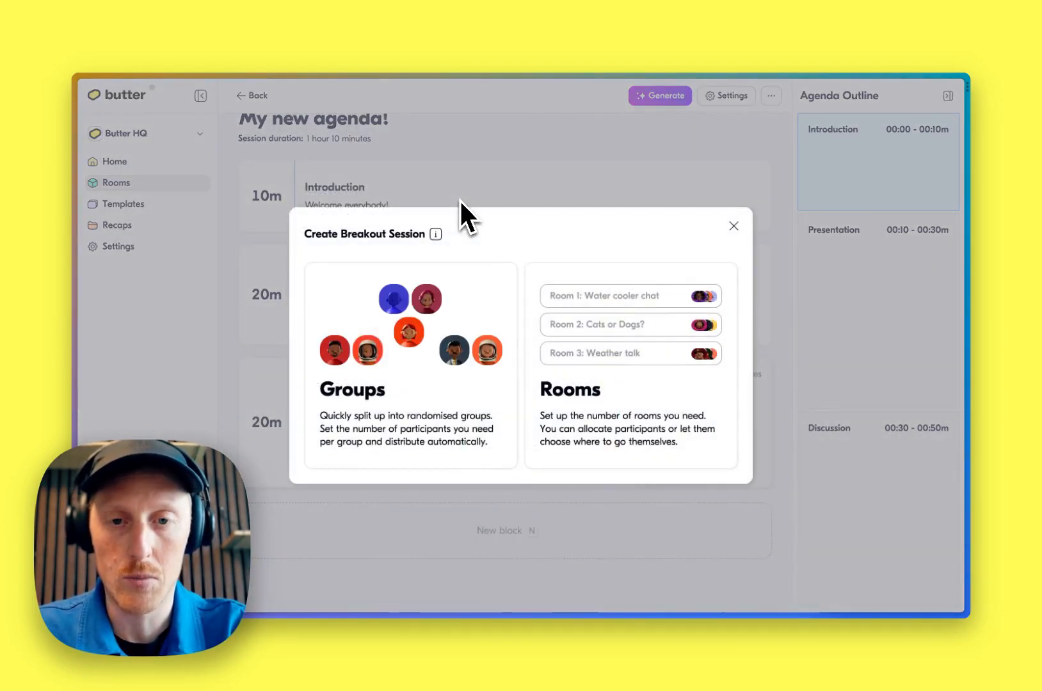
left_click(442, 300)
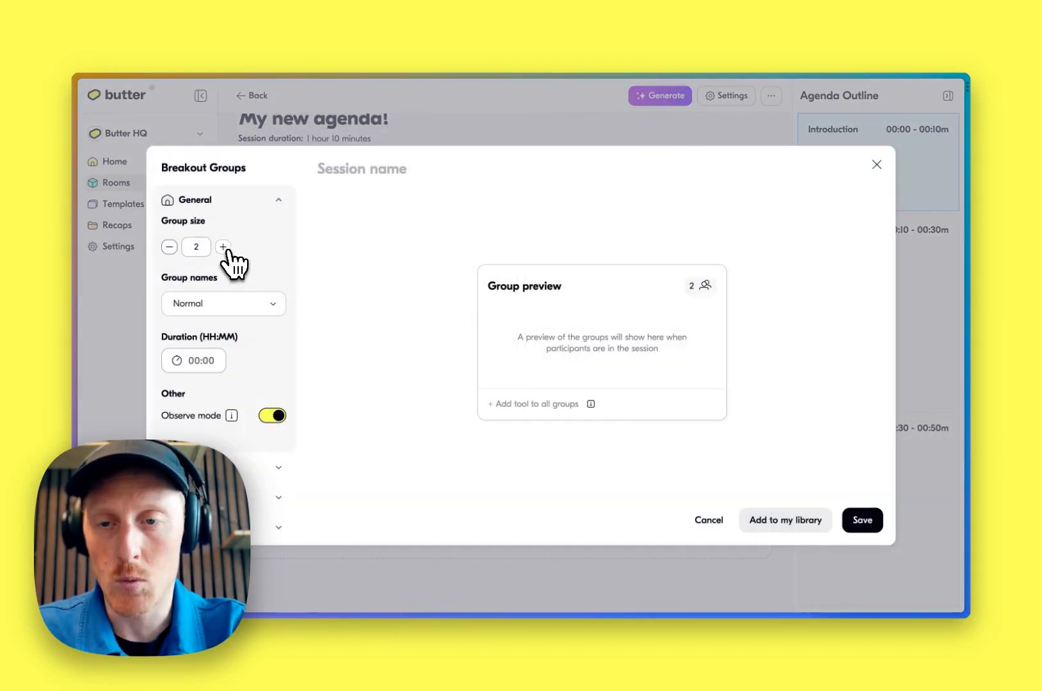
left_click(208, 360)
key("shift+Right")
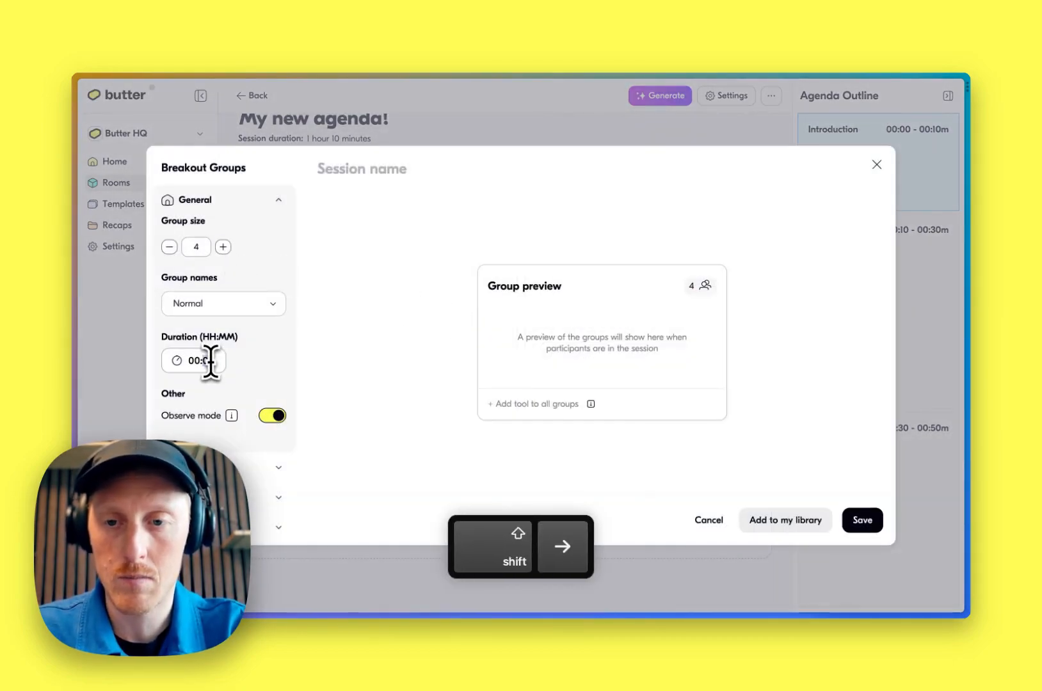
type("1")
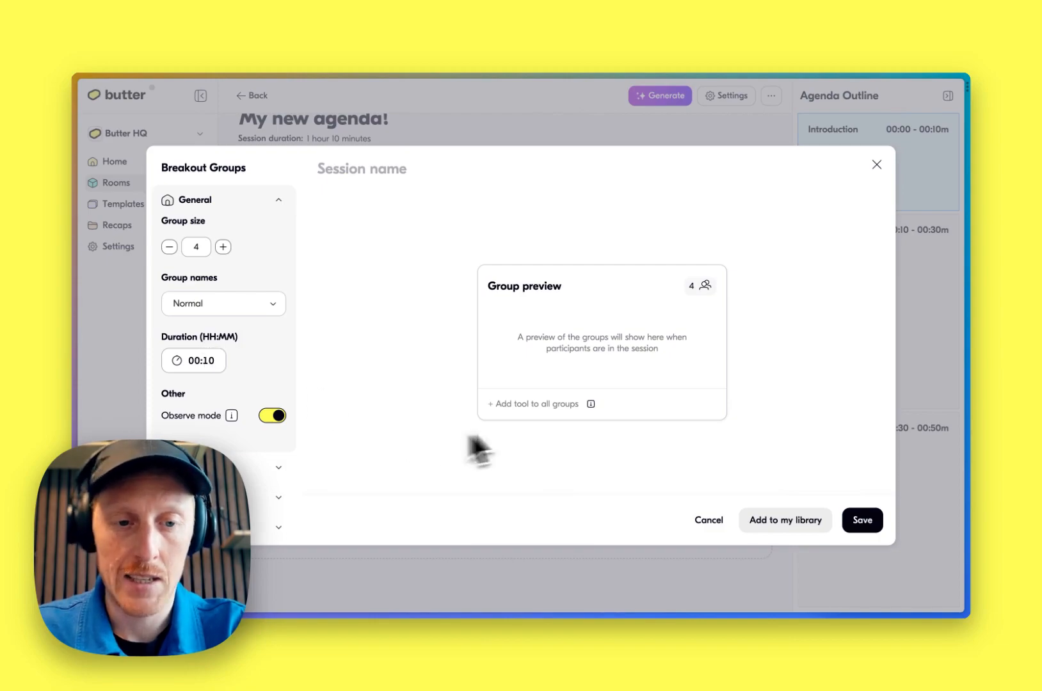
left_click(861, 522)
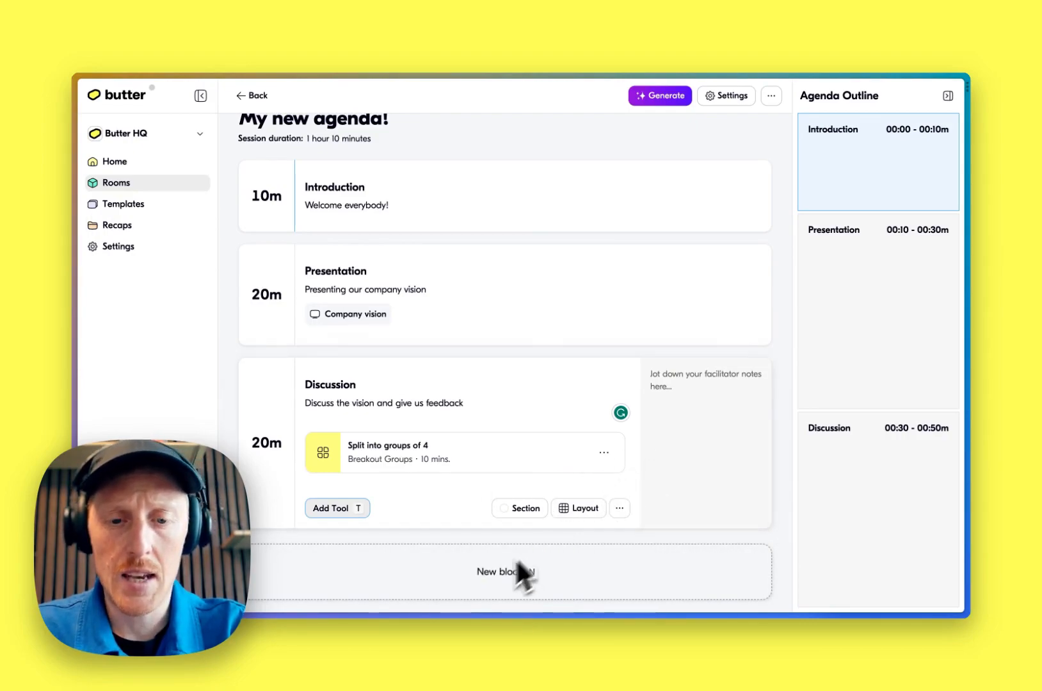
Add a new block titled "Outro: Closing remarks"
key("n")
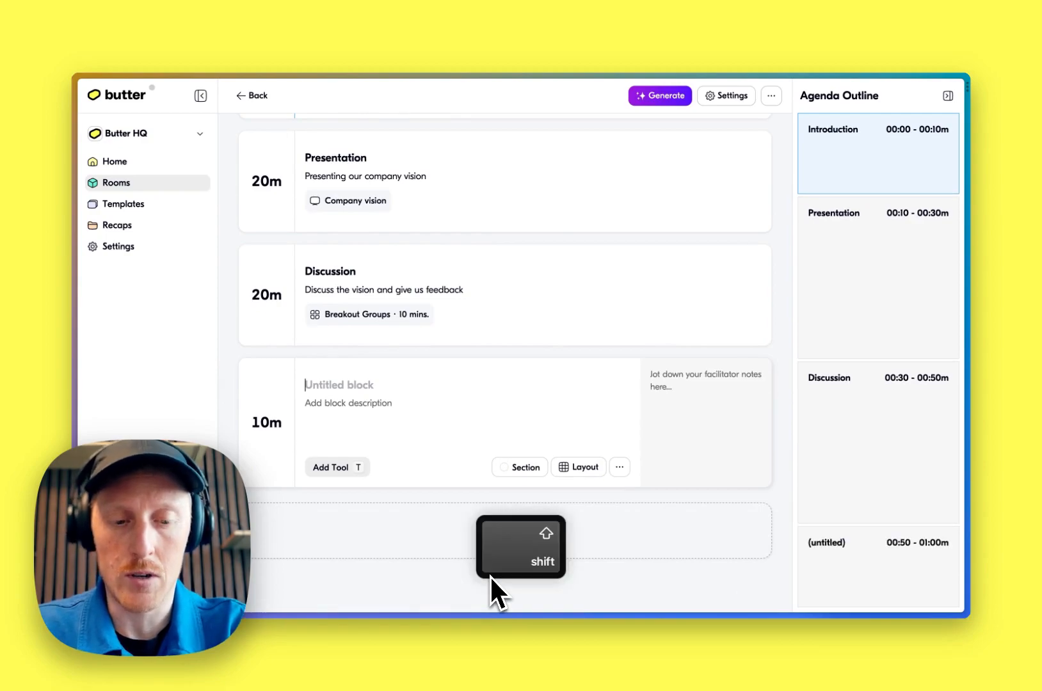
type("O")
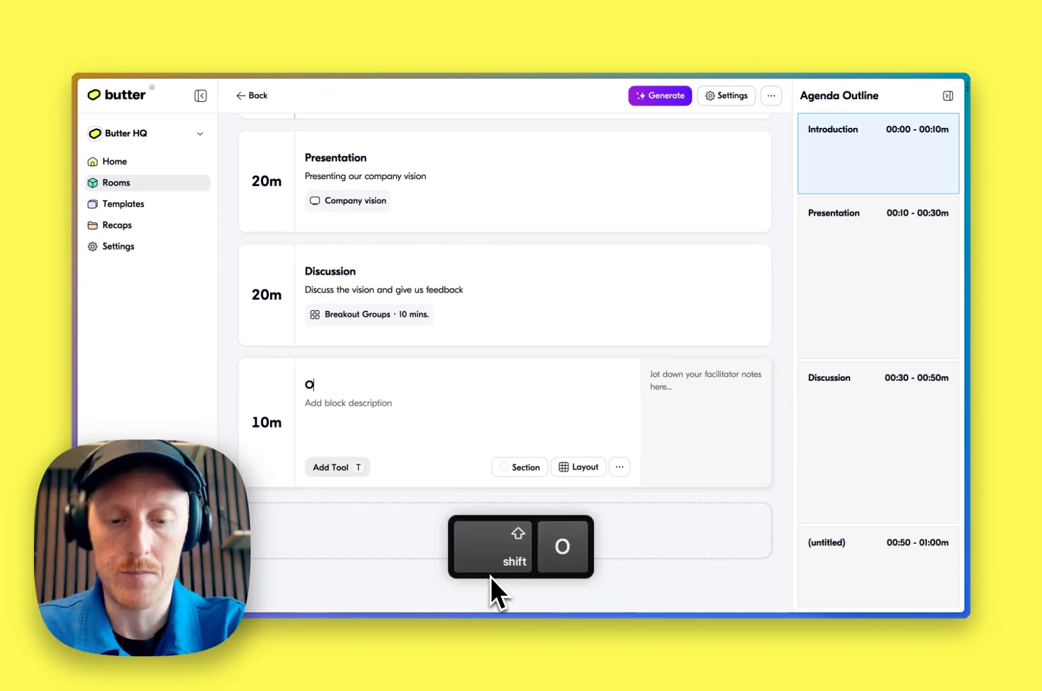
type("utro: Closi")
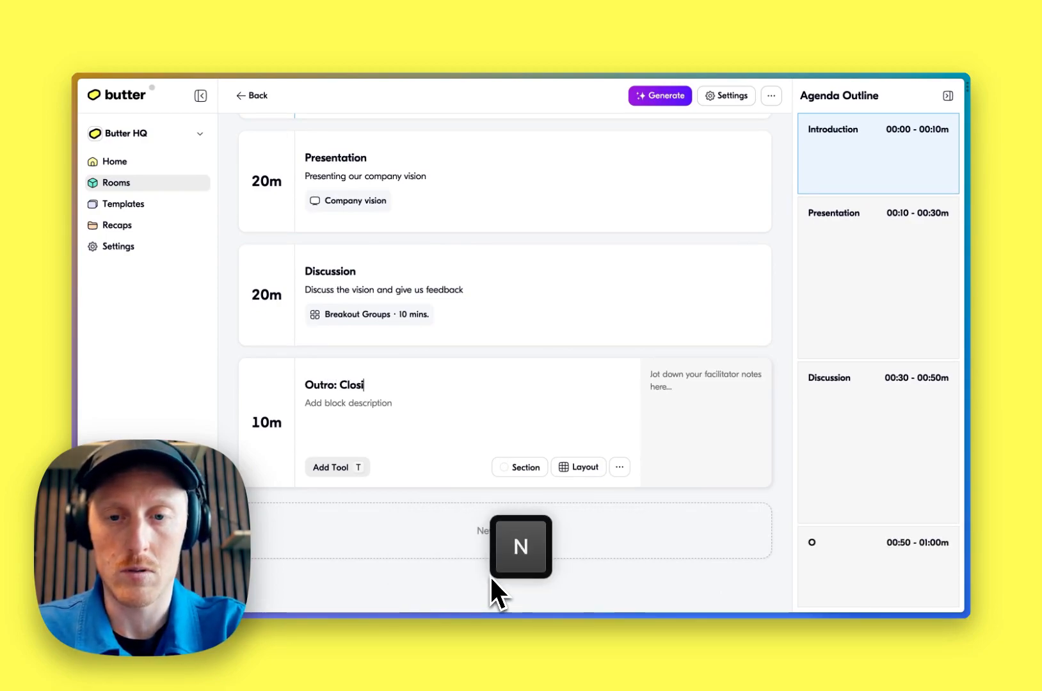
type("ng remarks")
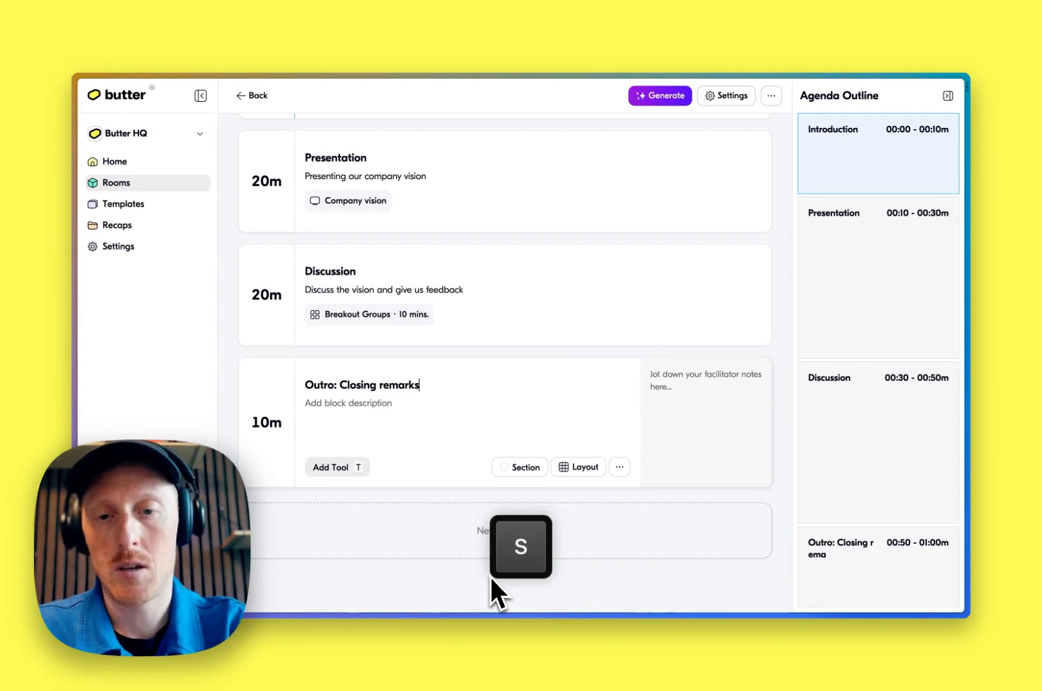
key("Tab")
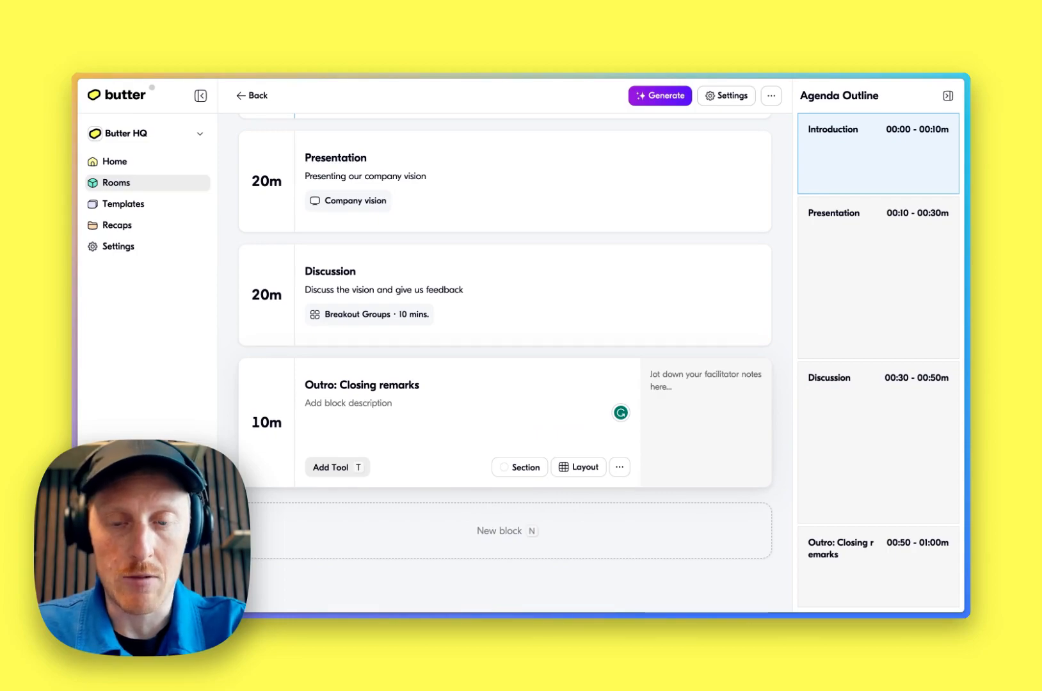
key("Escape")
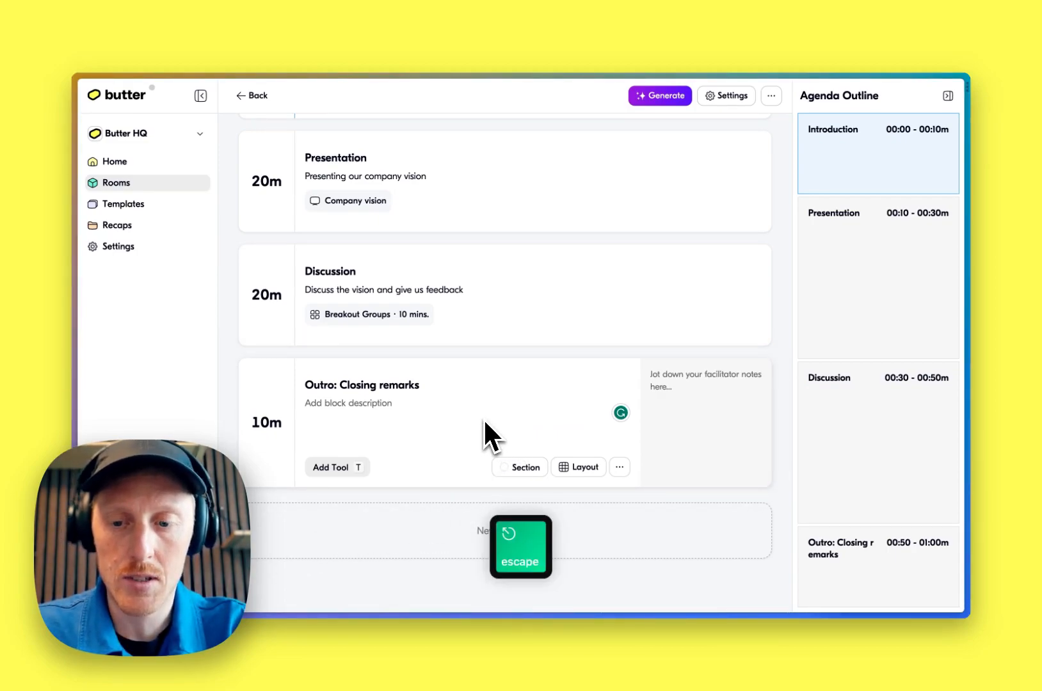
key("Escape")
Mark the Outro: Closing remarks block as a section with the Icy blue colour
scroll(484, 417, "up", 2)
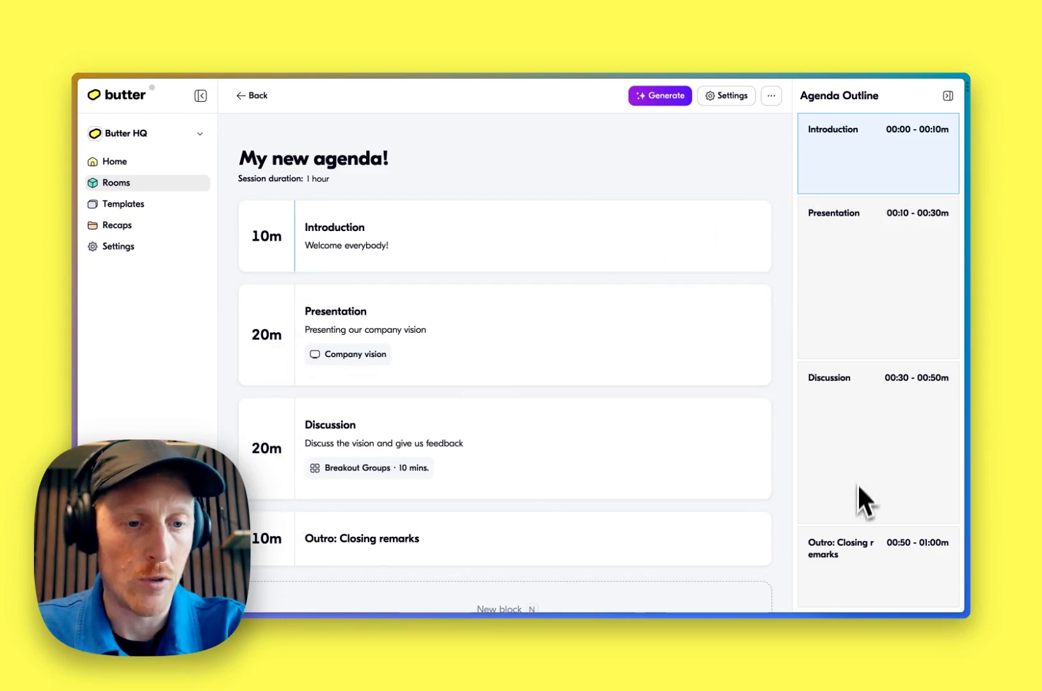
left_click(576, 534)
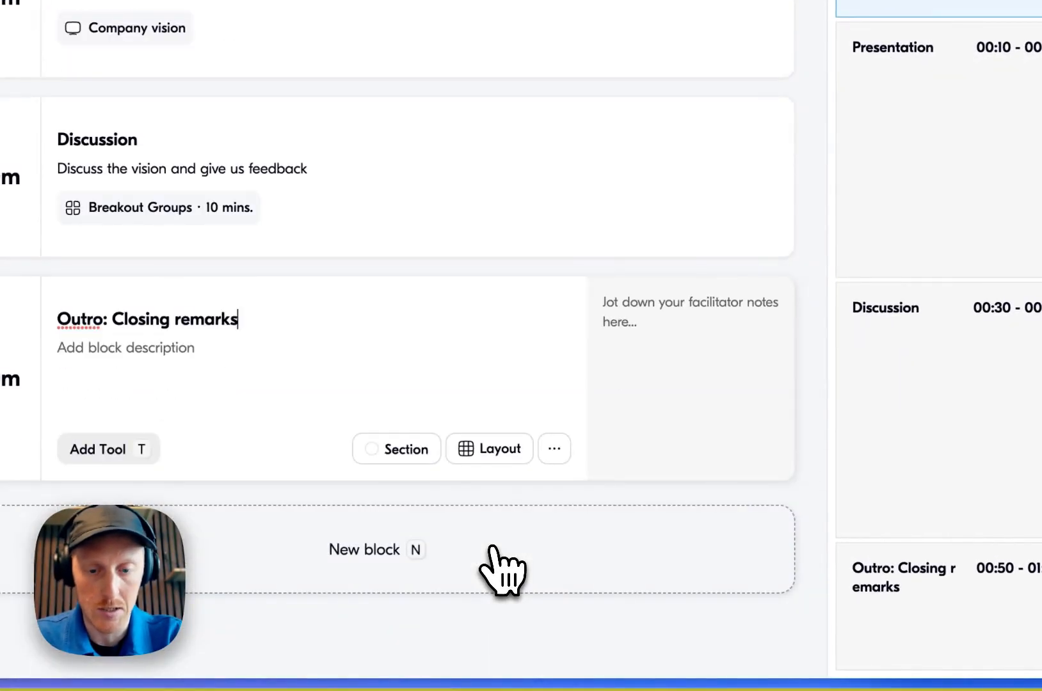
type("s")
key("Escape")
key("s")
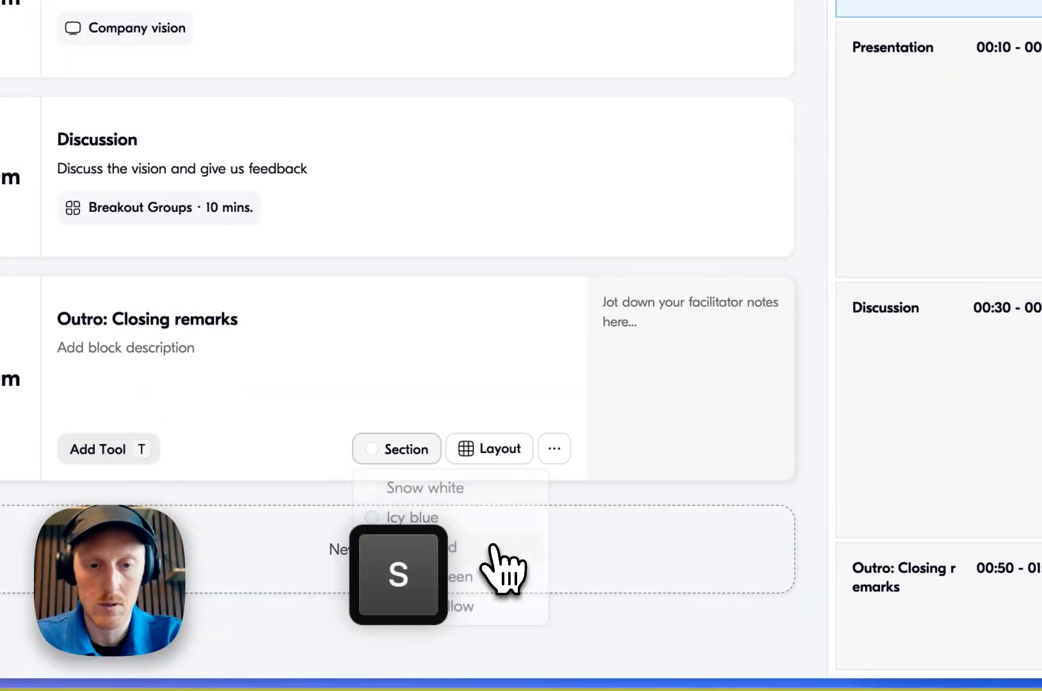
key("Down")
key("Down")
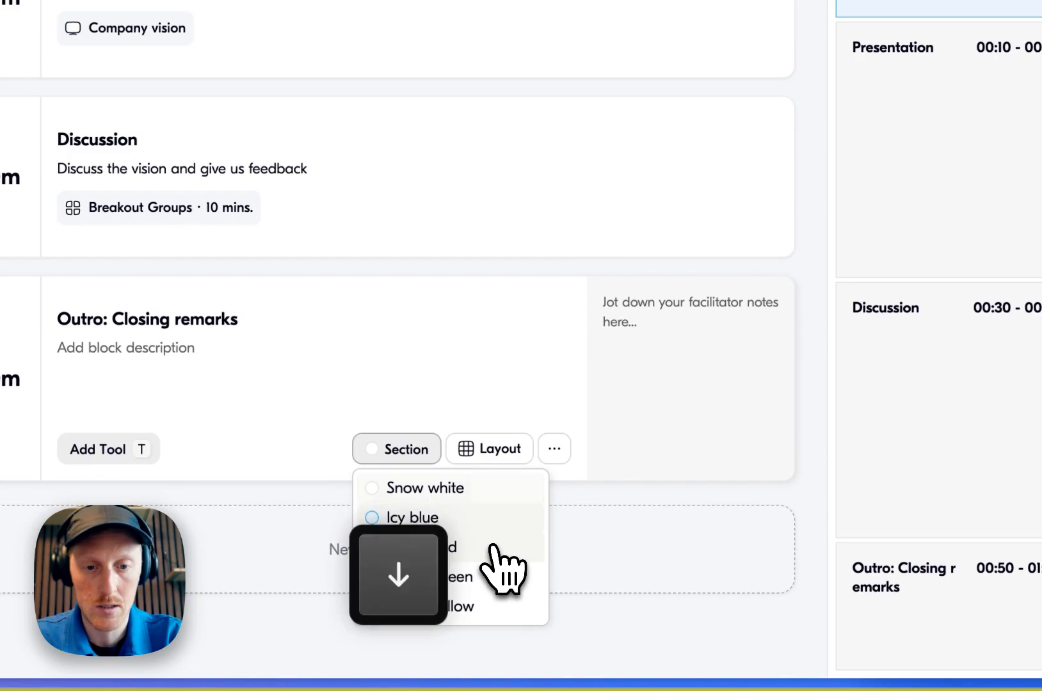
key("Return")
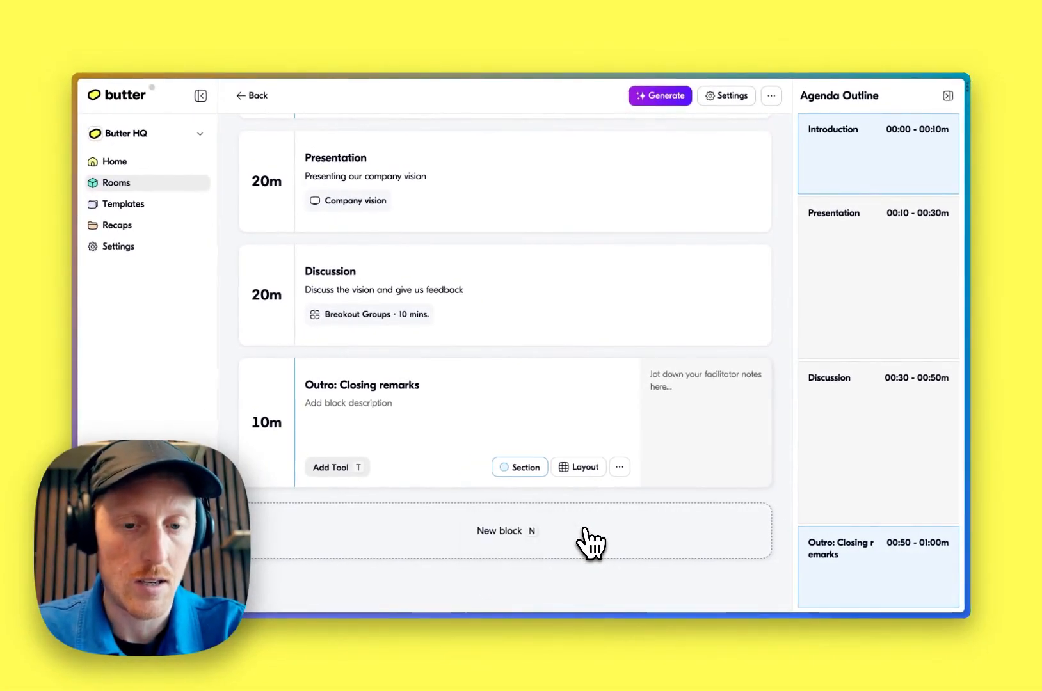
key("Escape")
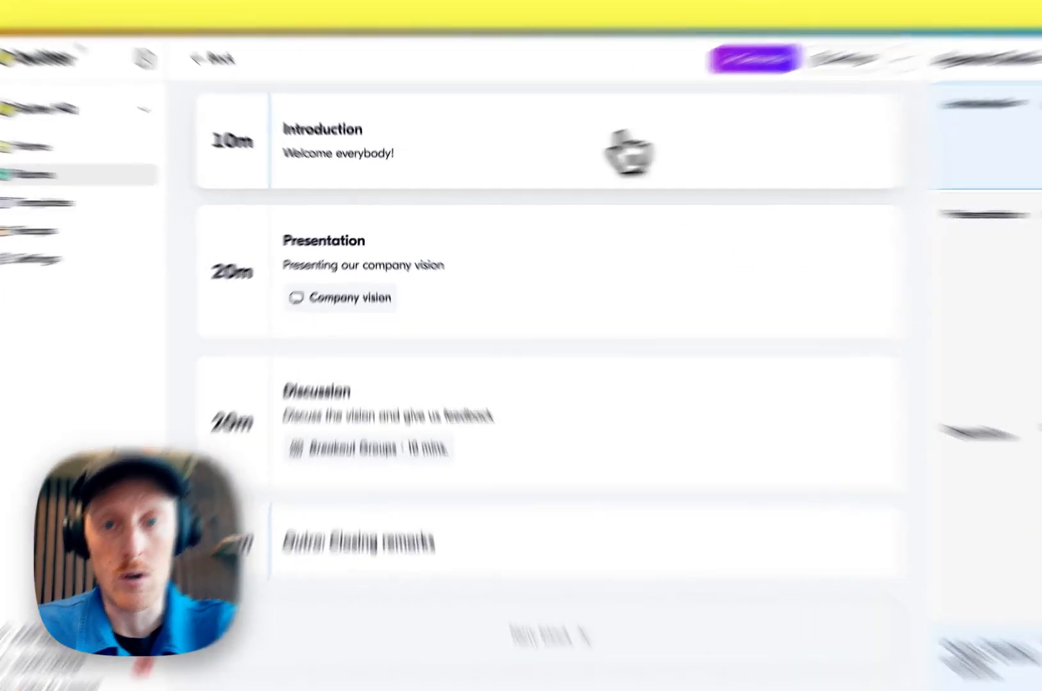
Set the Introduction block's duration to 5 minutes
left_click(618, 135)
key("Tab")
key("Tab")
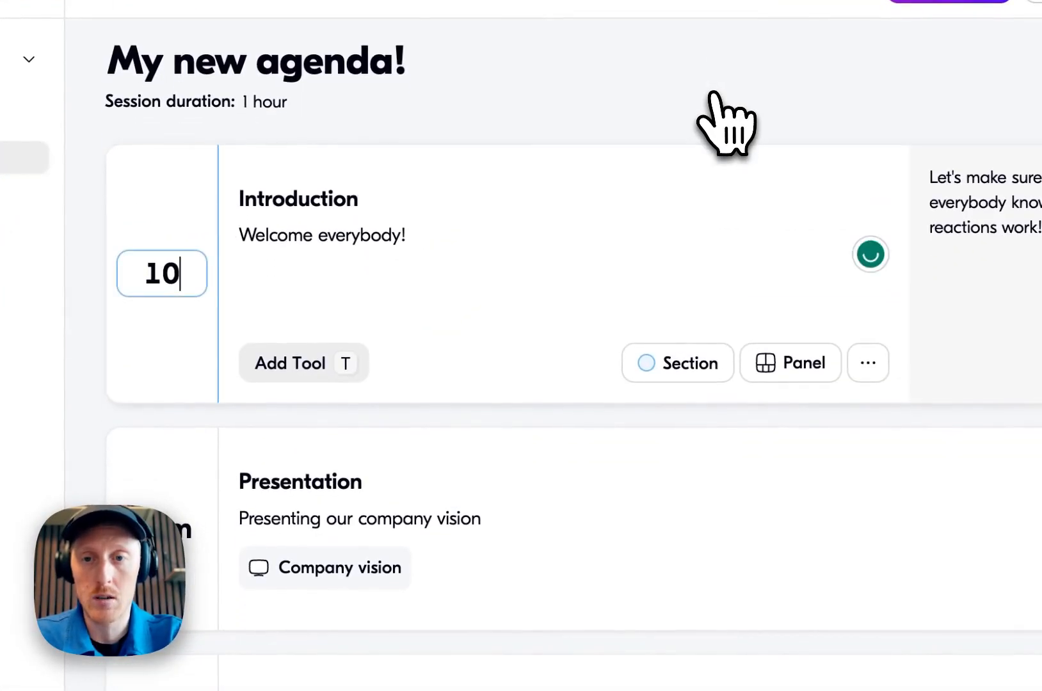
type("05")
key("Return")
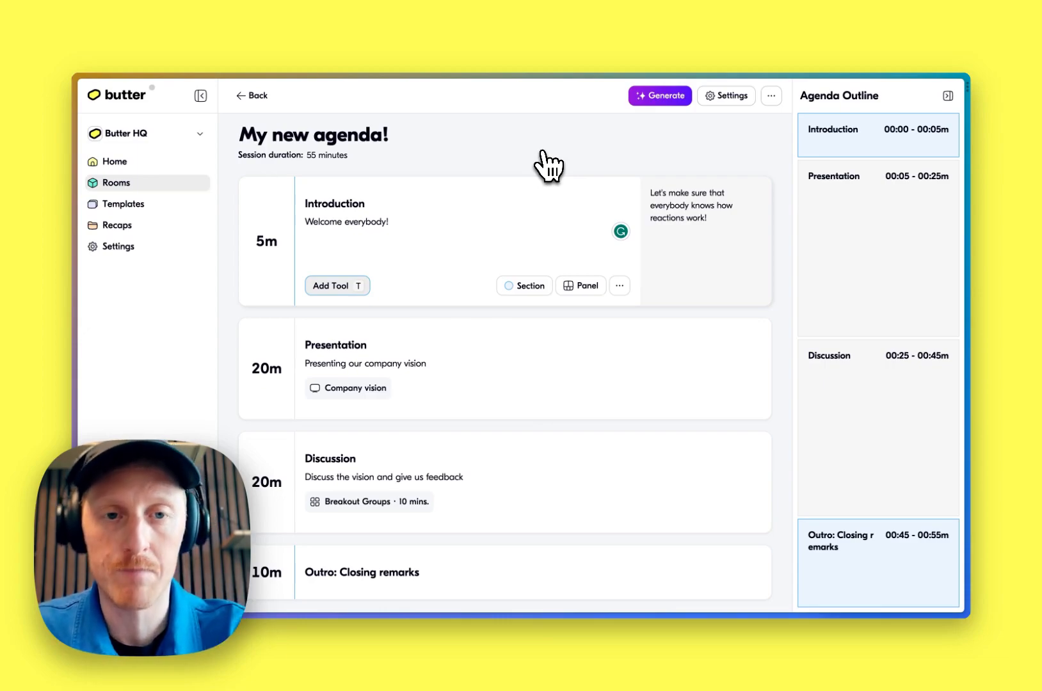
In the agenda settings, set visibility to Active and past blocks and turn off showing time to participants
left_click(729, 96)
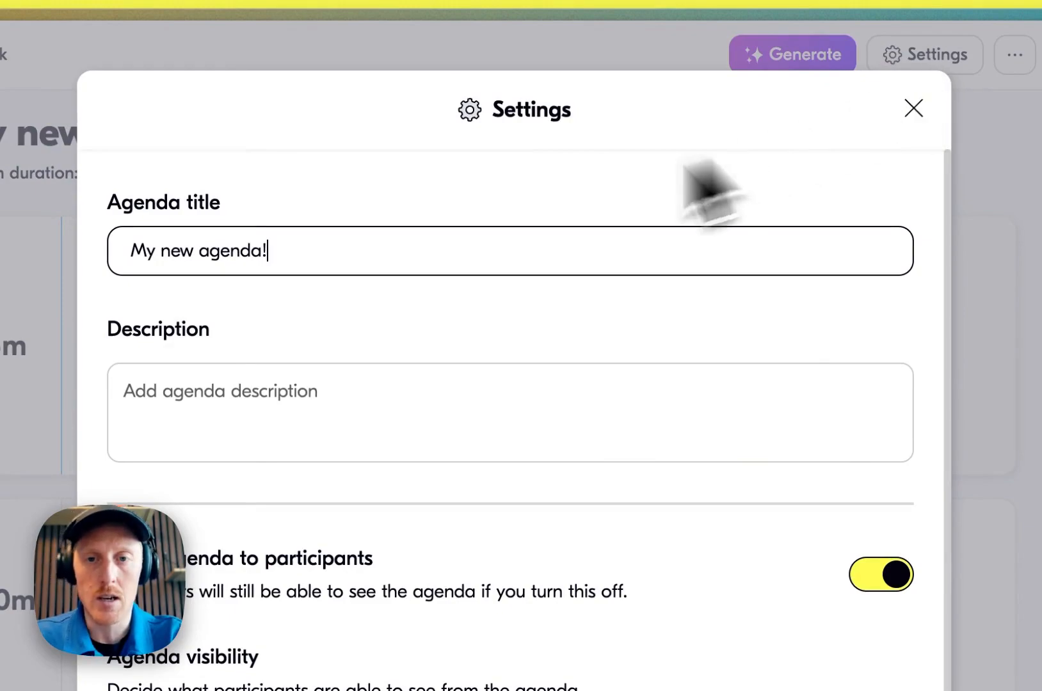
key("Tab")
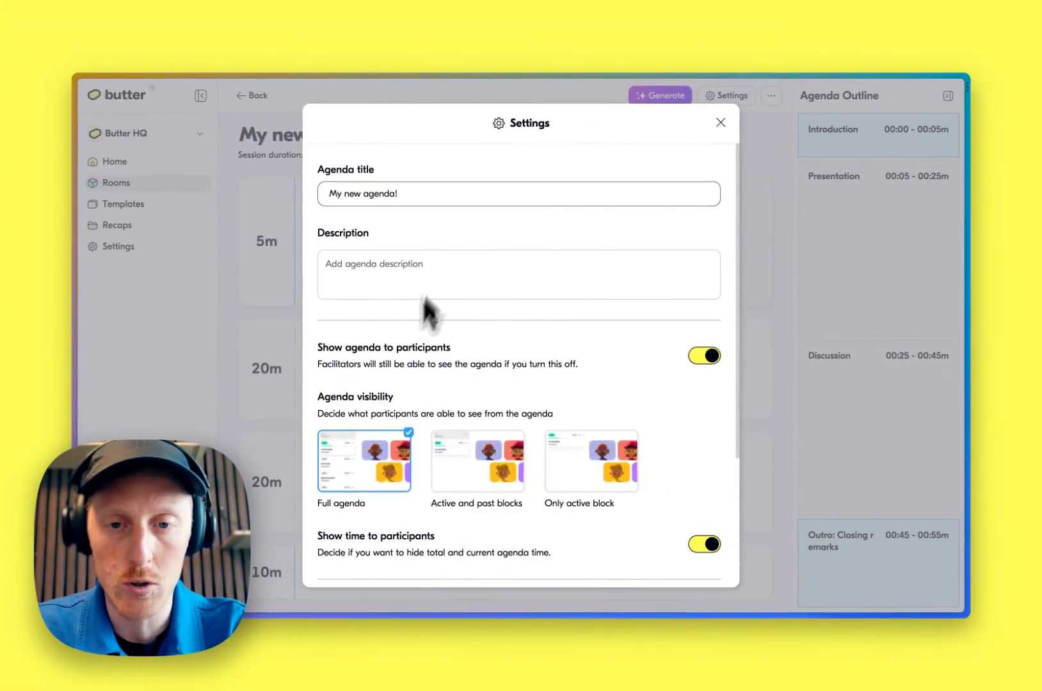
scroll(410, 359, "down", 3)
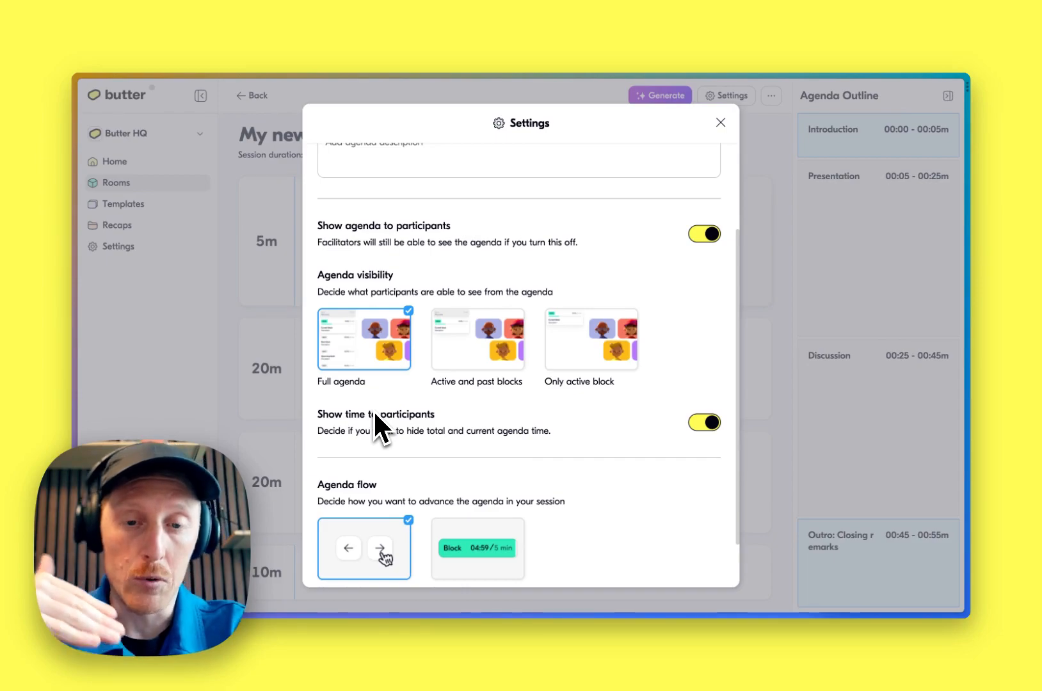
left_click(511, 367)
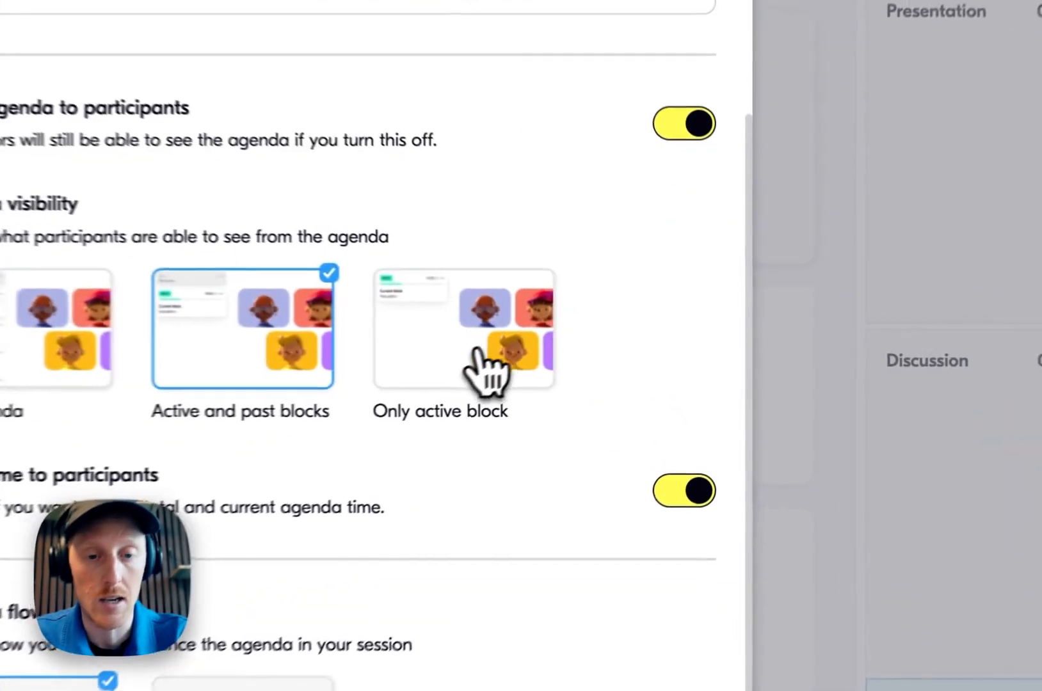
left_click(591, 362)
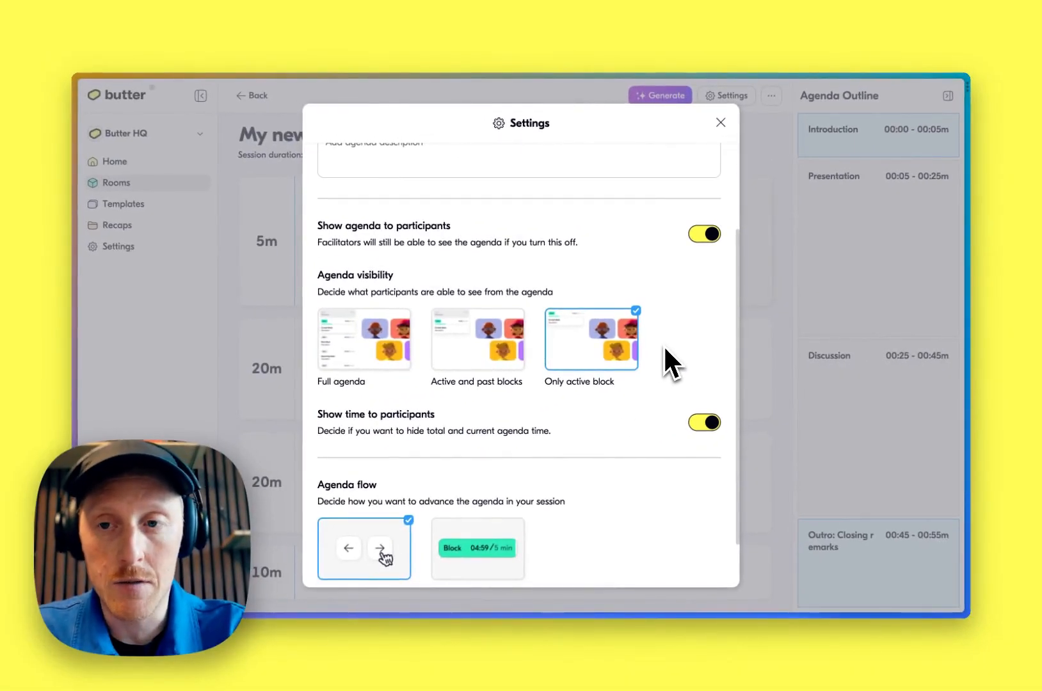
left_click(505, 369)
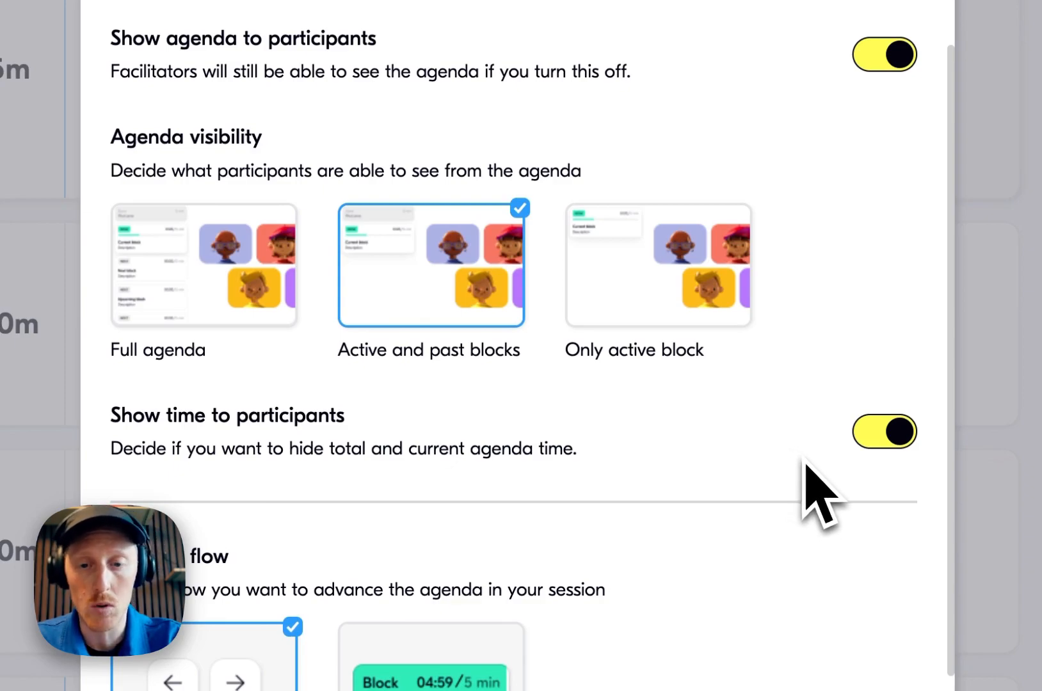
left_click(889, 436)
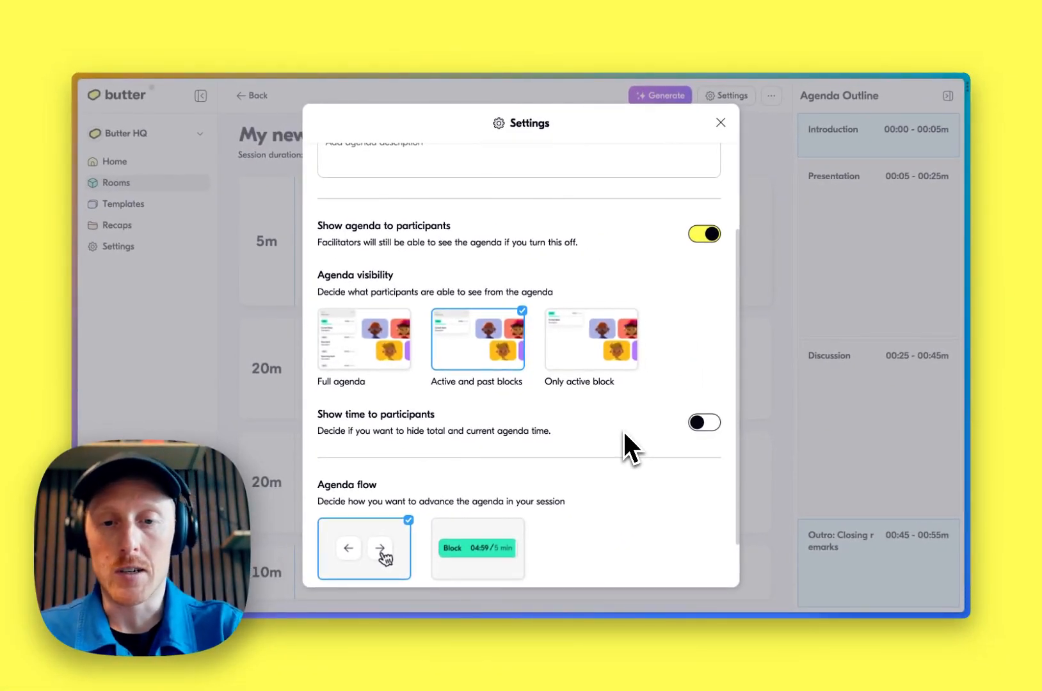
scroll(623, 431, "down", 1)
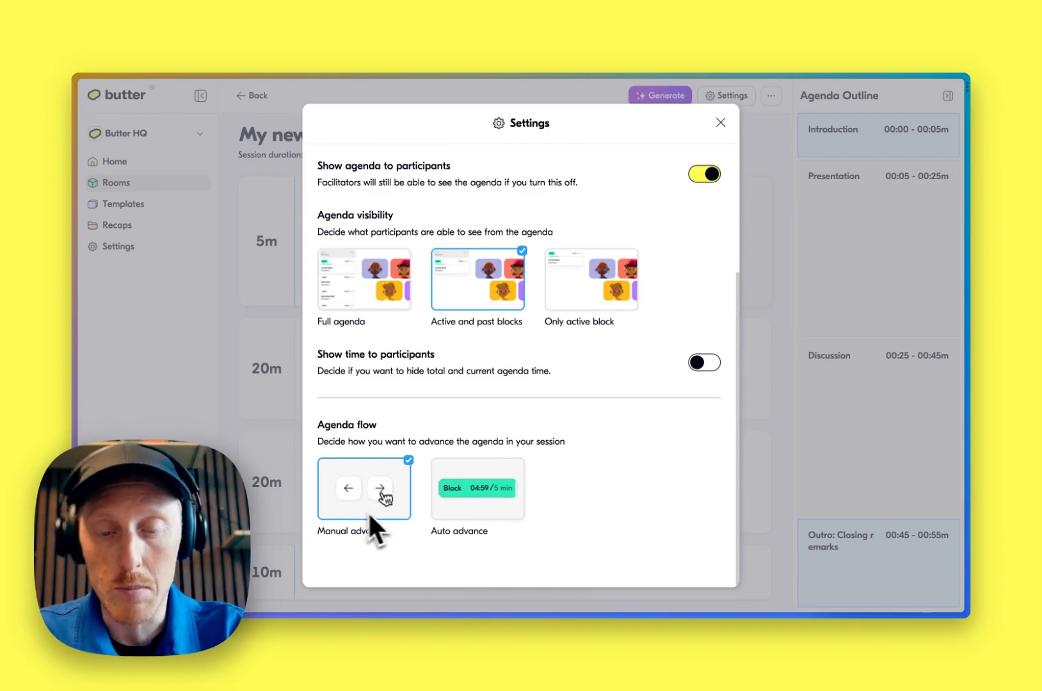
scroll(545, 467, "up", 5)
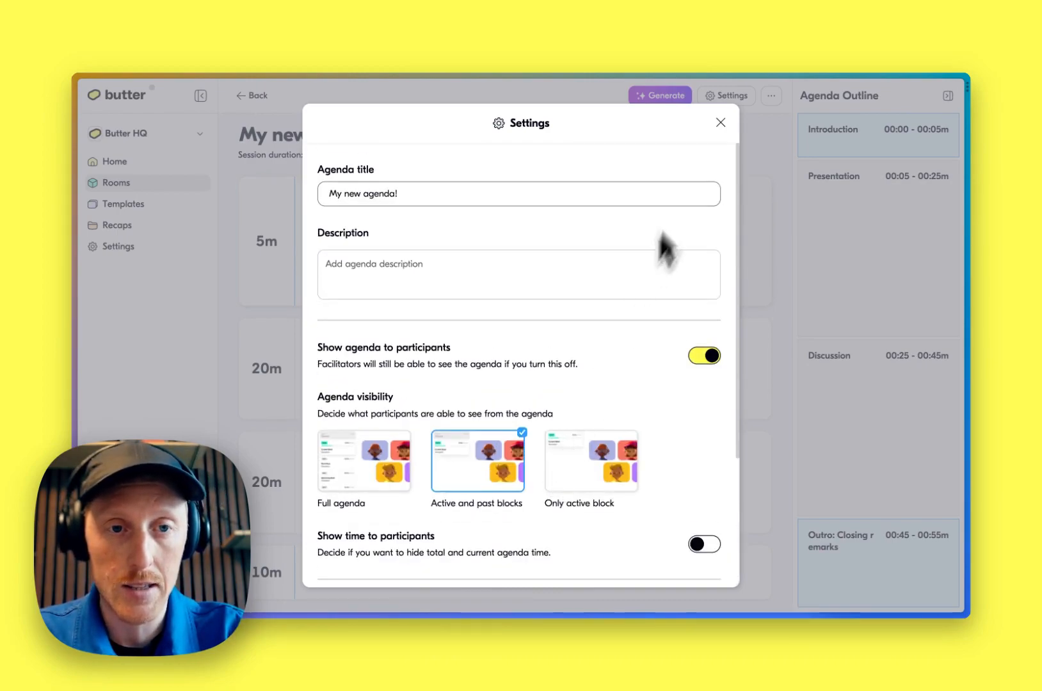
left_click(722, 123)
Return to the room's agenda list
scroll(730, 142, "up", 1)
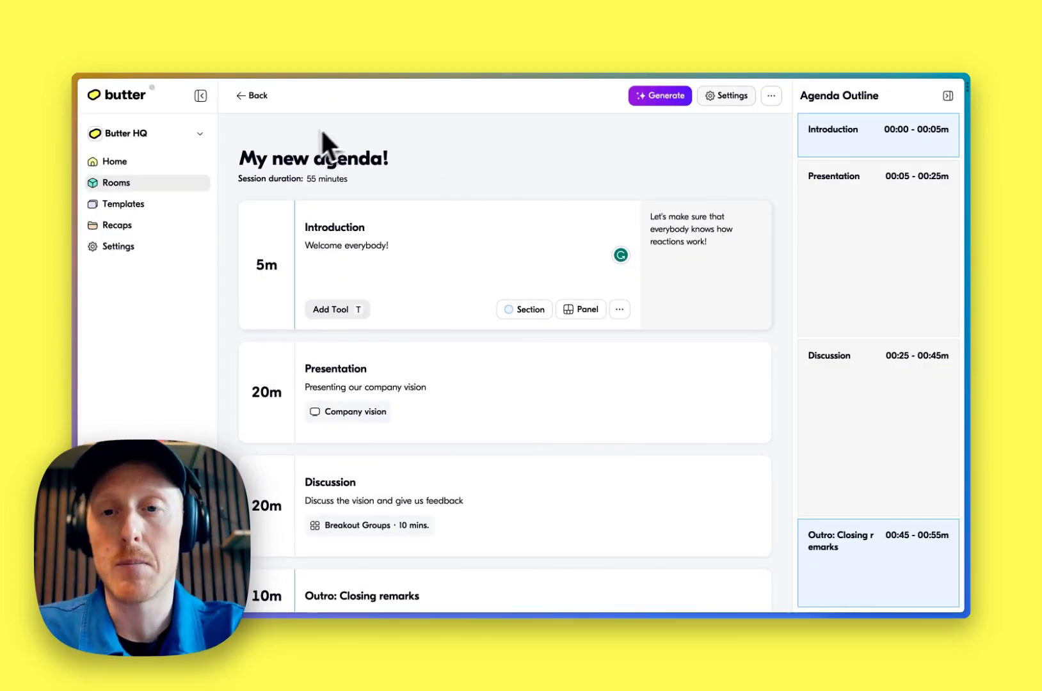
left_click(256, 97)
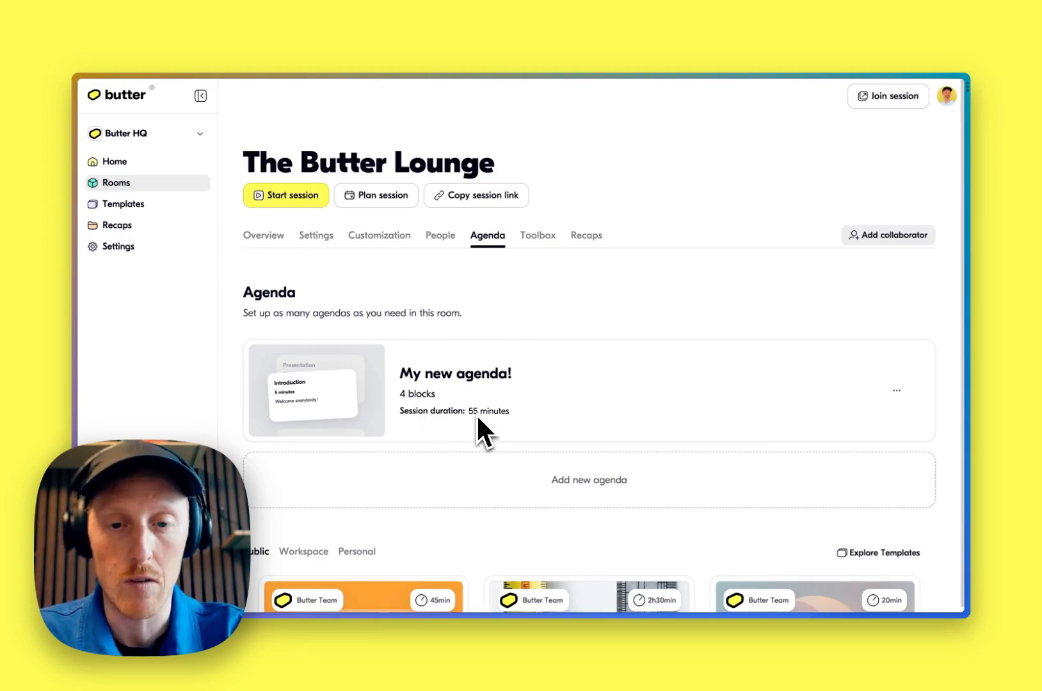
Add the One-on-one with a new team member template to the room's agendas
scroll(502, 415, "down", 1)
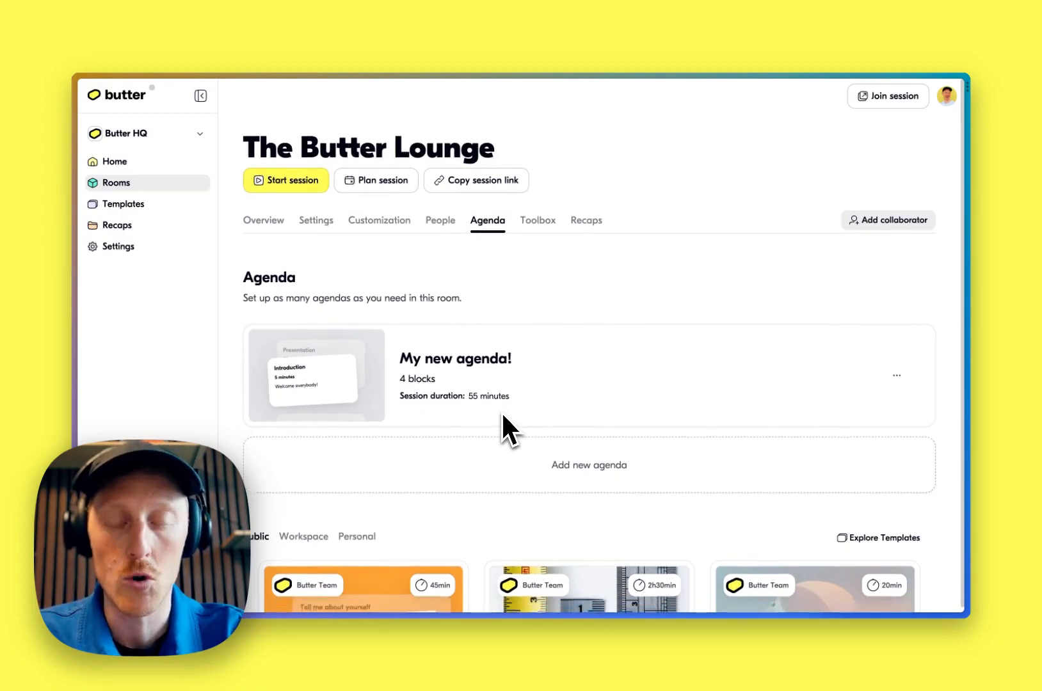
scroll(502, 415, "down", 3)
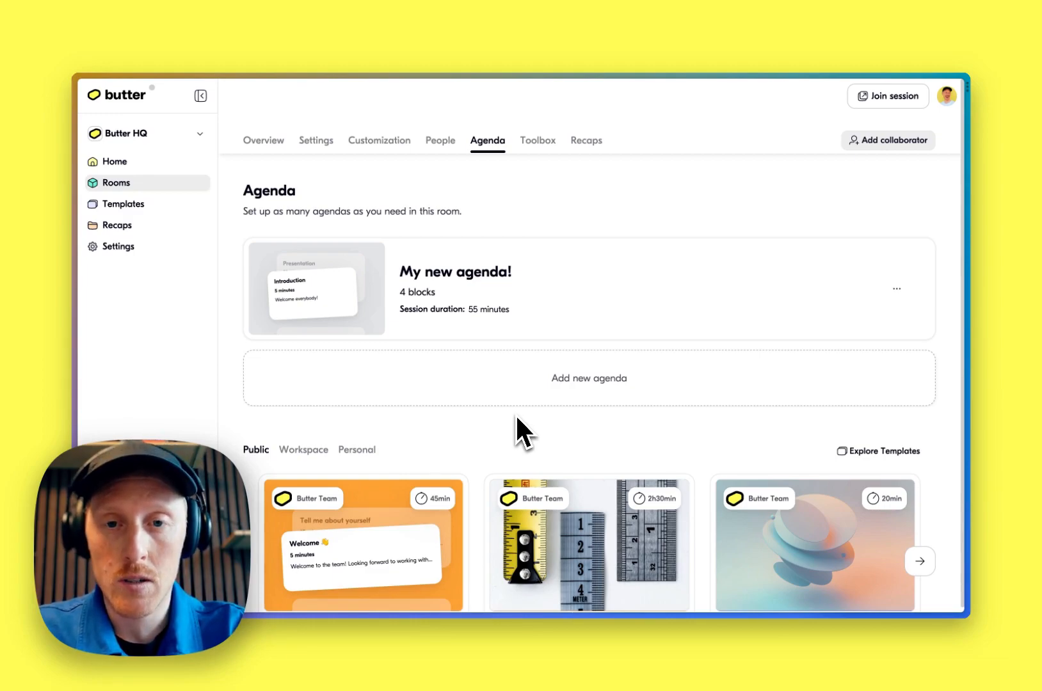
scroll(515, 414, "down", 3)
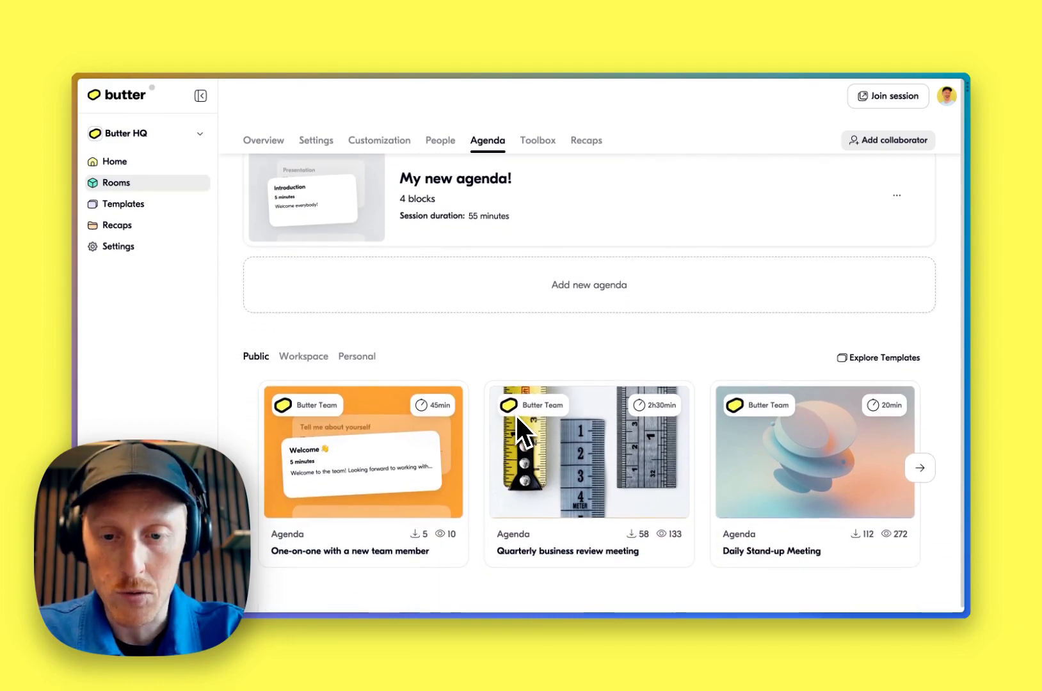
mouse_move(365, 434)
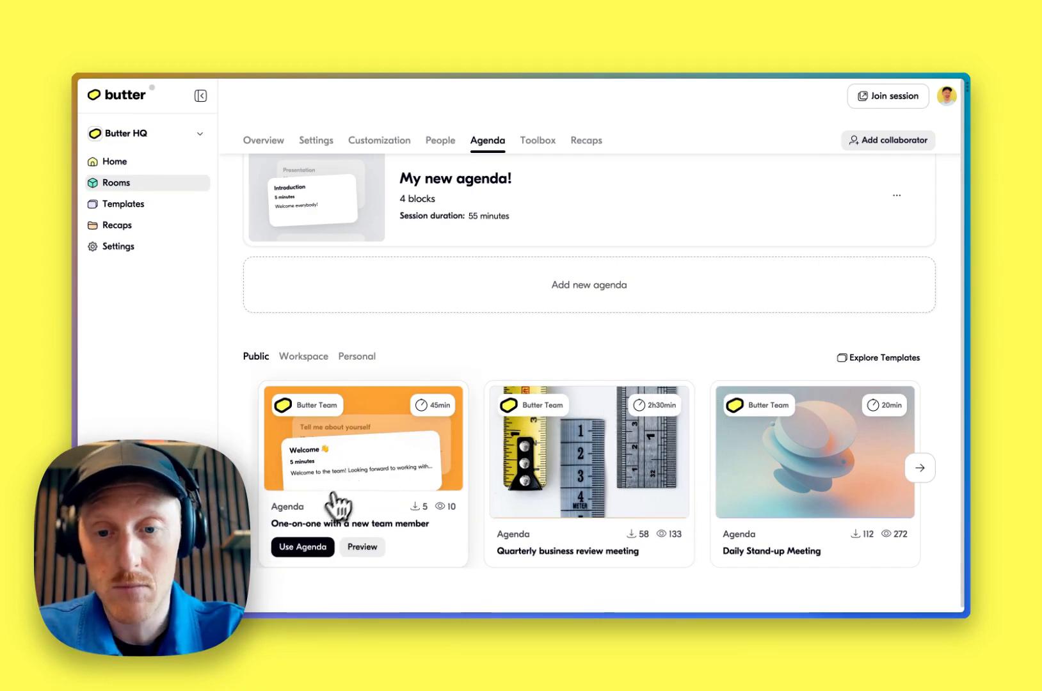
left_click(373, 474)
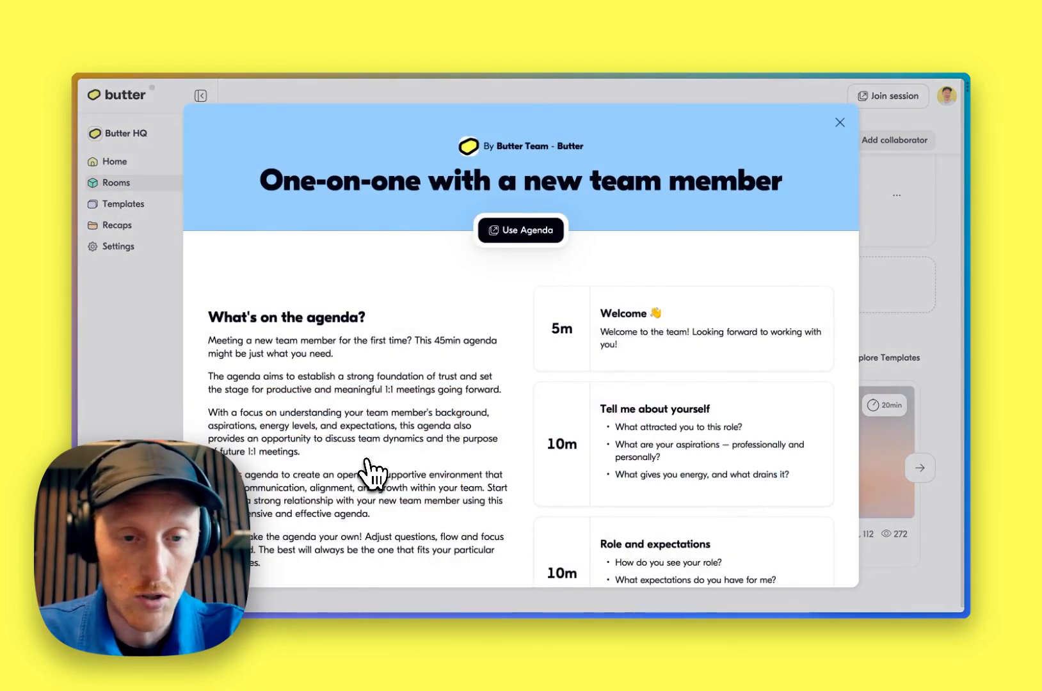
scroll(703, 400, "down", 5)
scroll(702, 400, "down", 3)
scroll(703, 400, "up", 8)
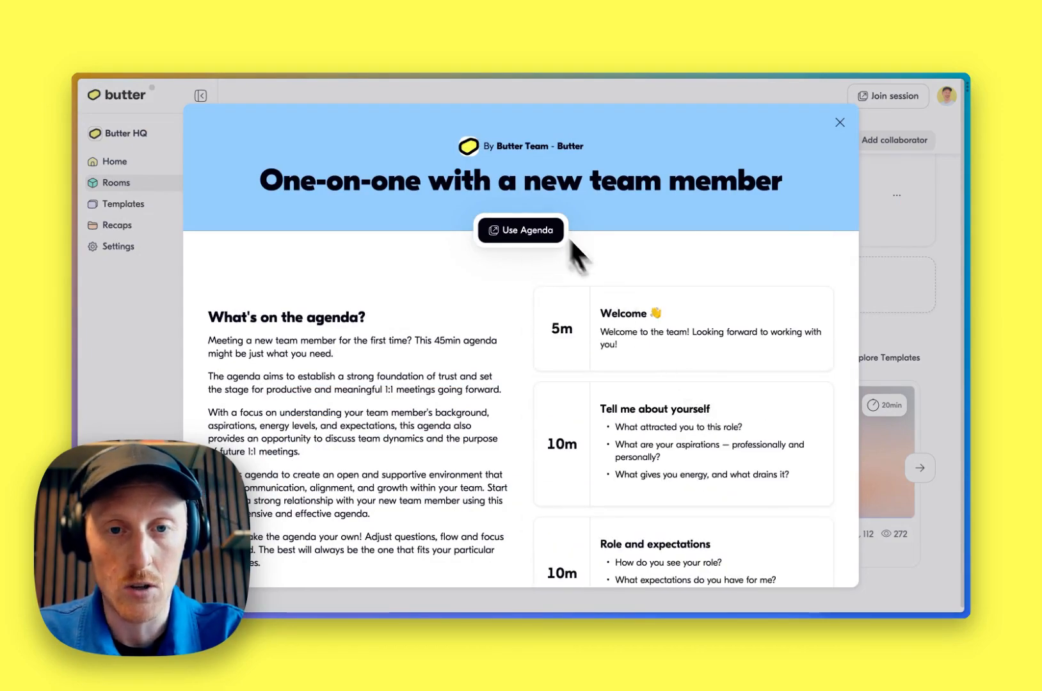
left_click(526, 230)
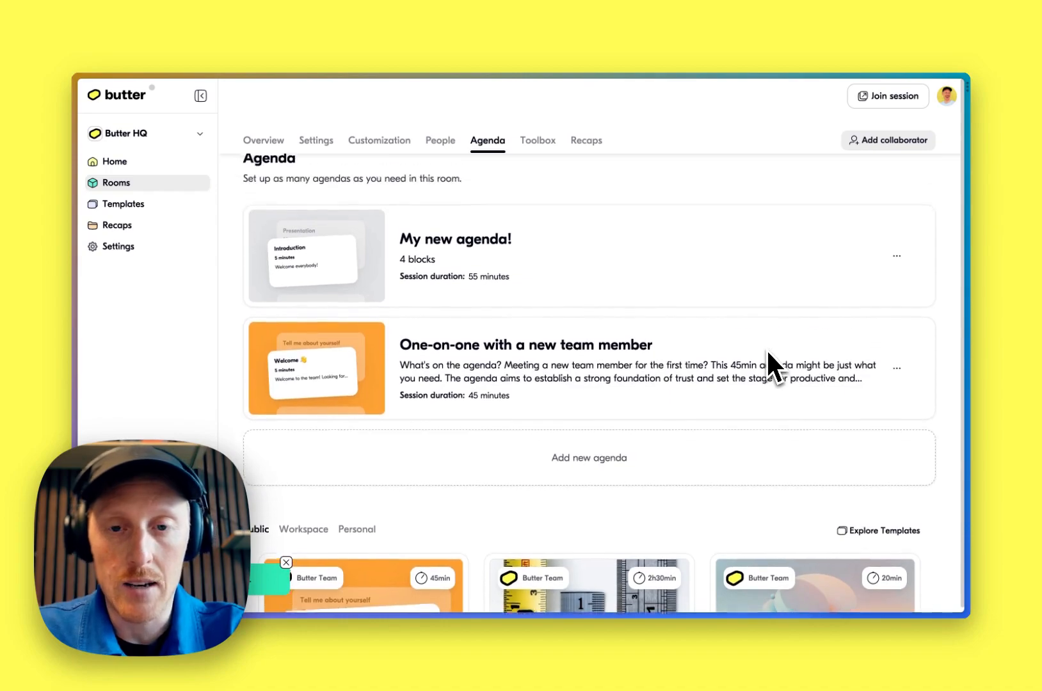
Create a new agenda and rename it Brainstorming on ideas
scroll(768, 352, "up", 3)
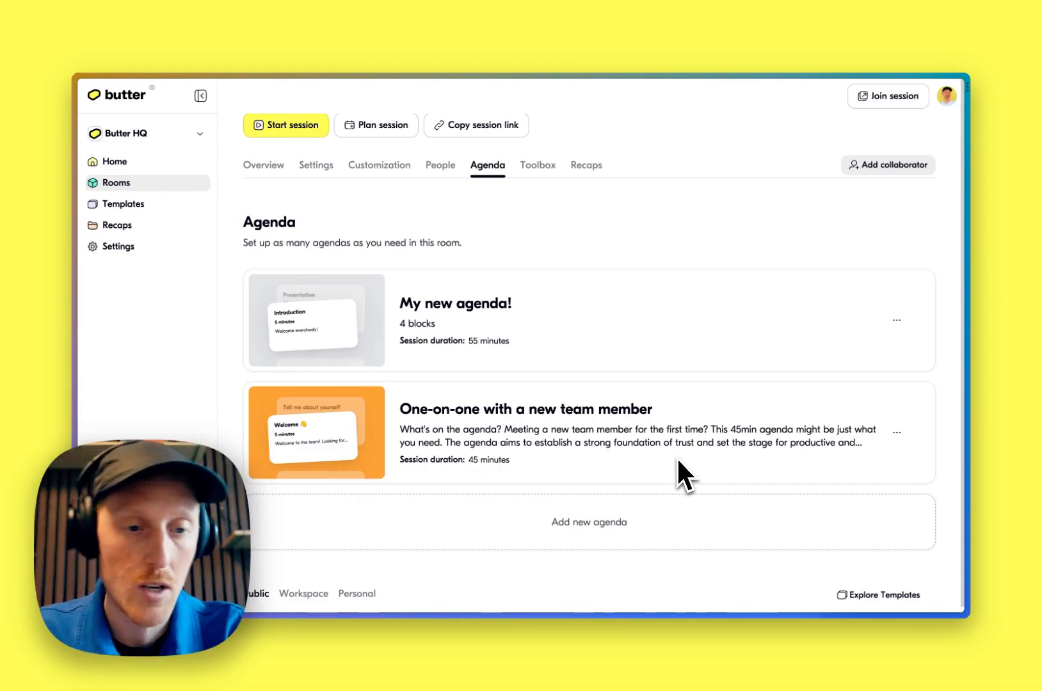
left_click(634, 522)
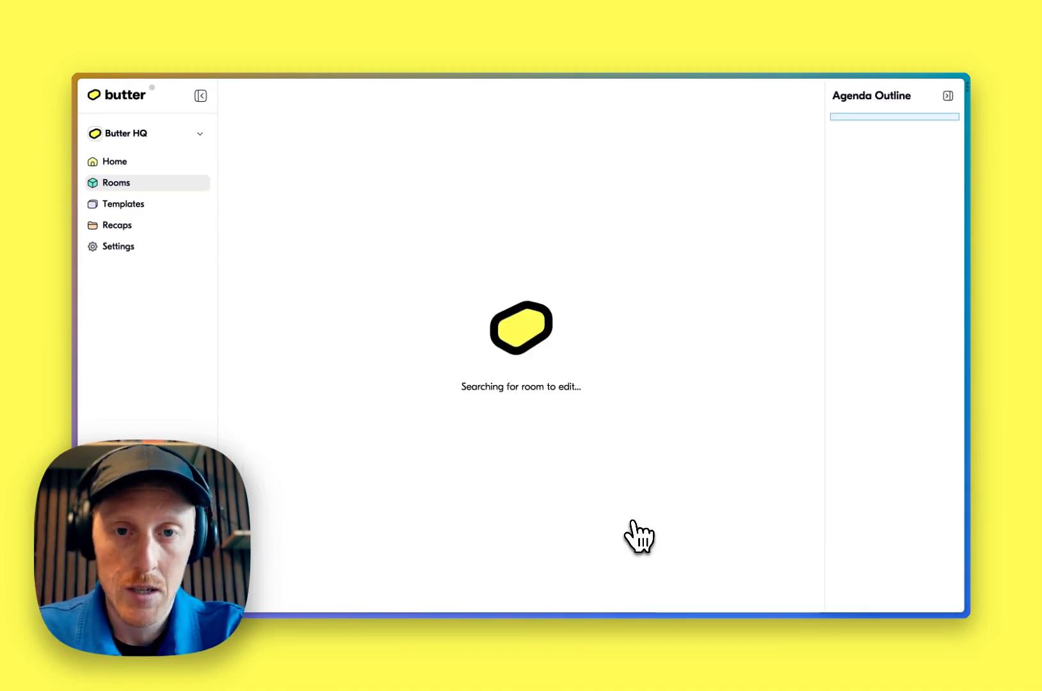
key("super+a")
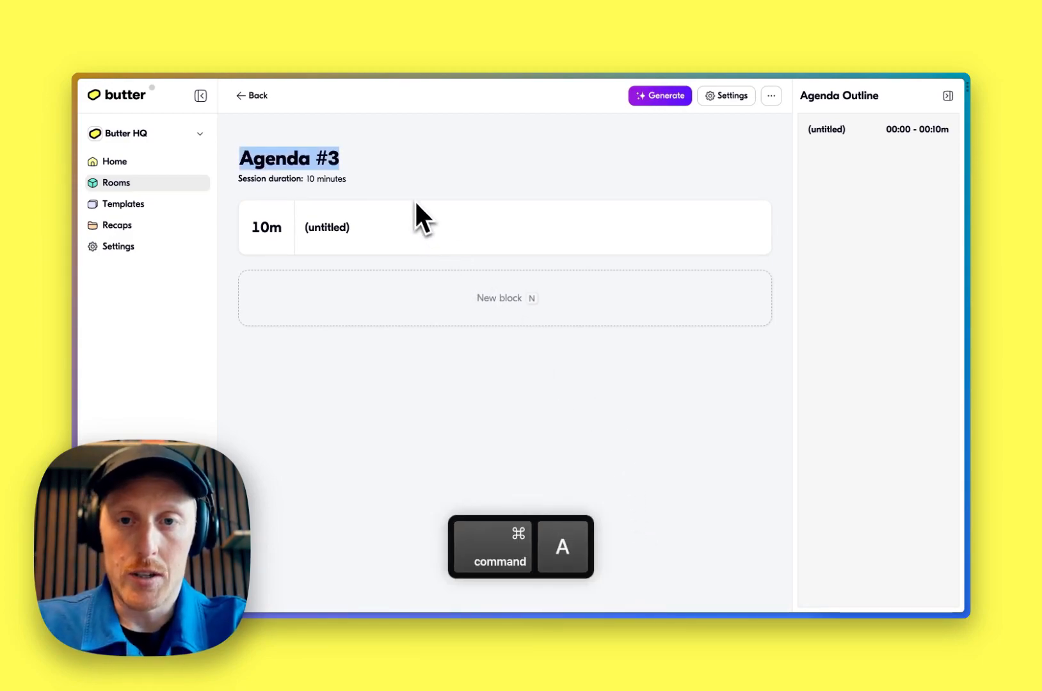
type("Brainsto")
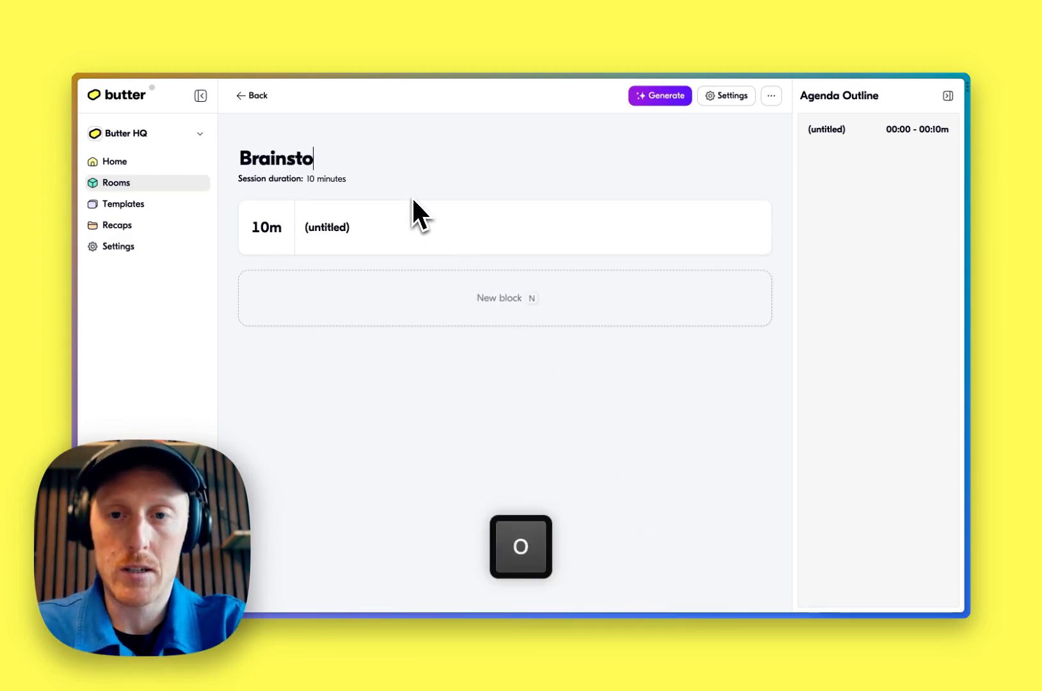
type("rming on ideas")
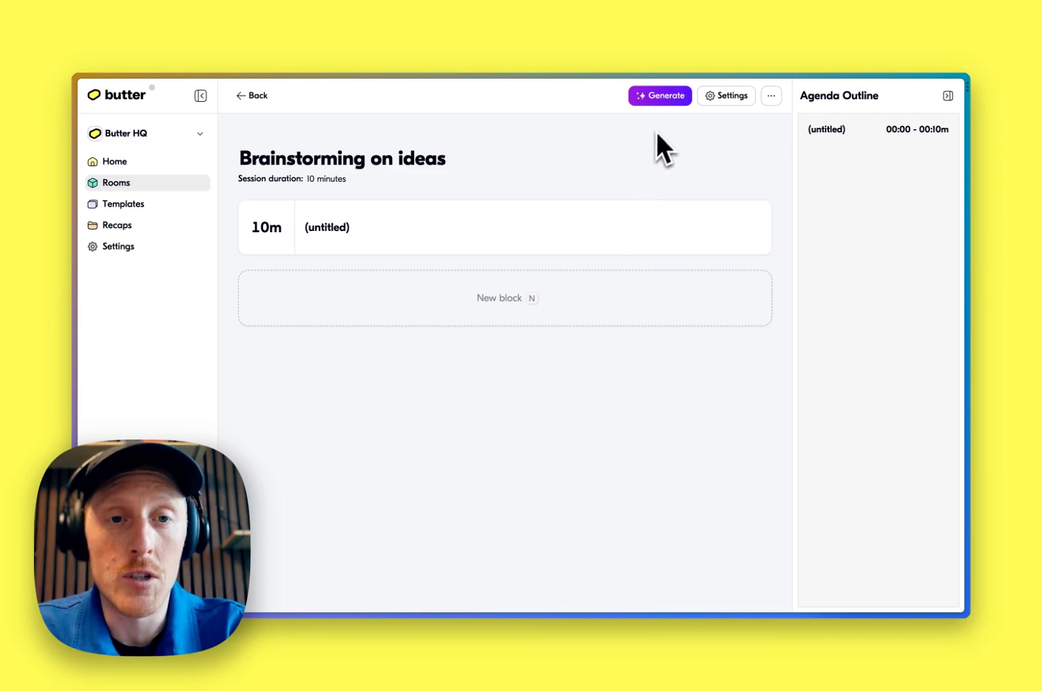
Open the agenda generator and set its duration to 60 minutes
left_click(663, 96)
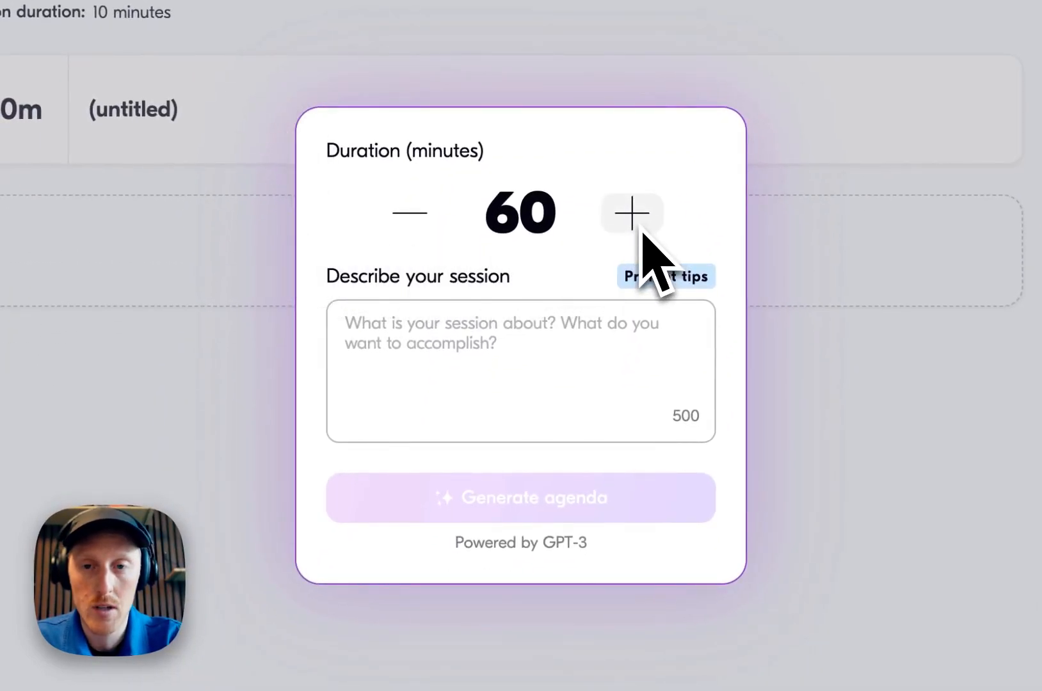
left_click(418, 218)
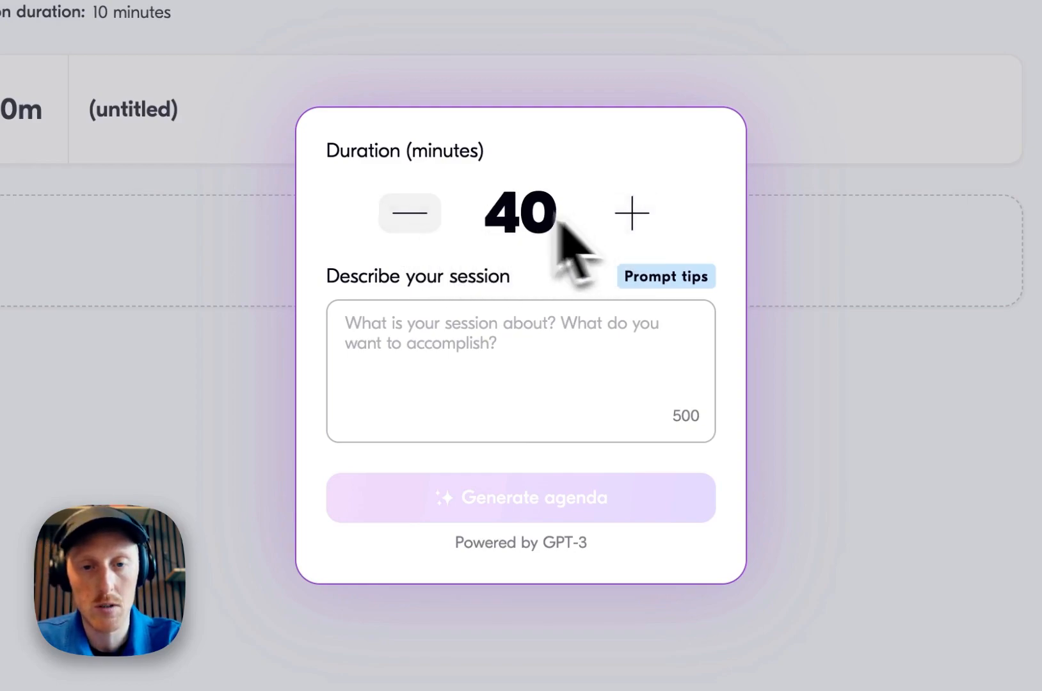
left_click(410, 215)
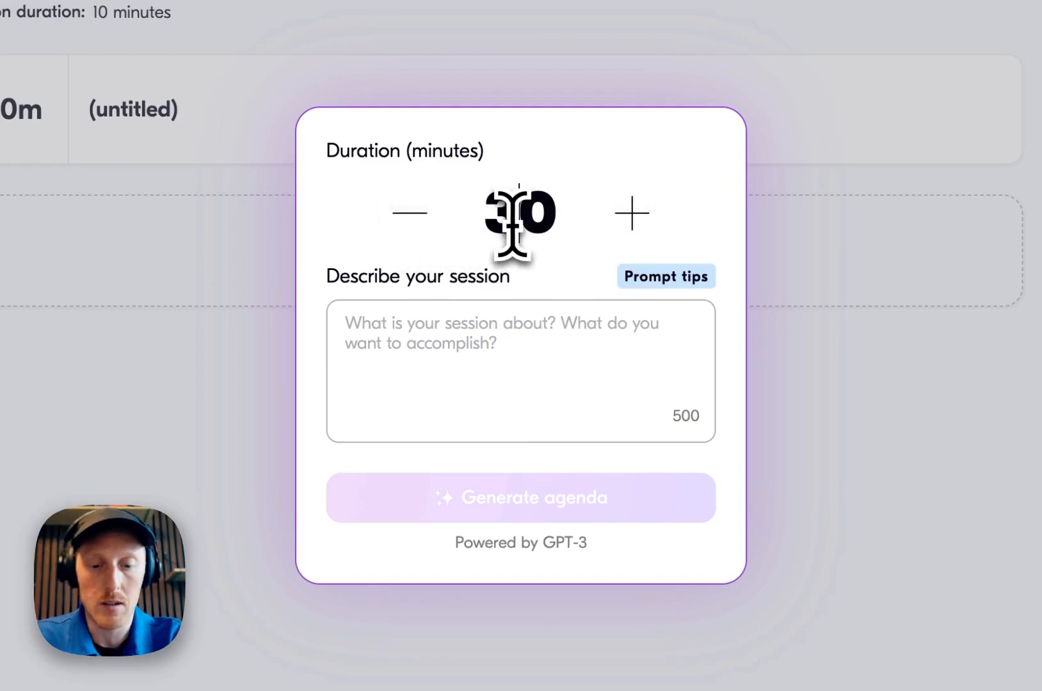
key("BackSpace")
type("6")
Fill the session description with the quick brainstorming session example from the prompt tips
left_click(401, 349)
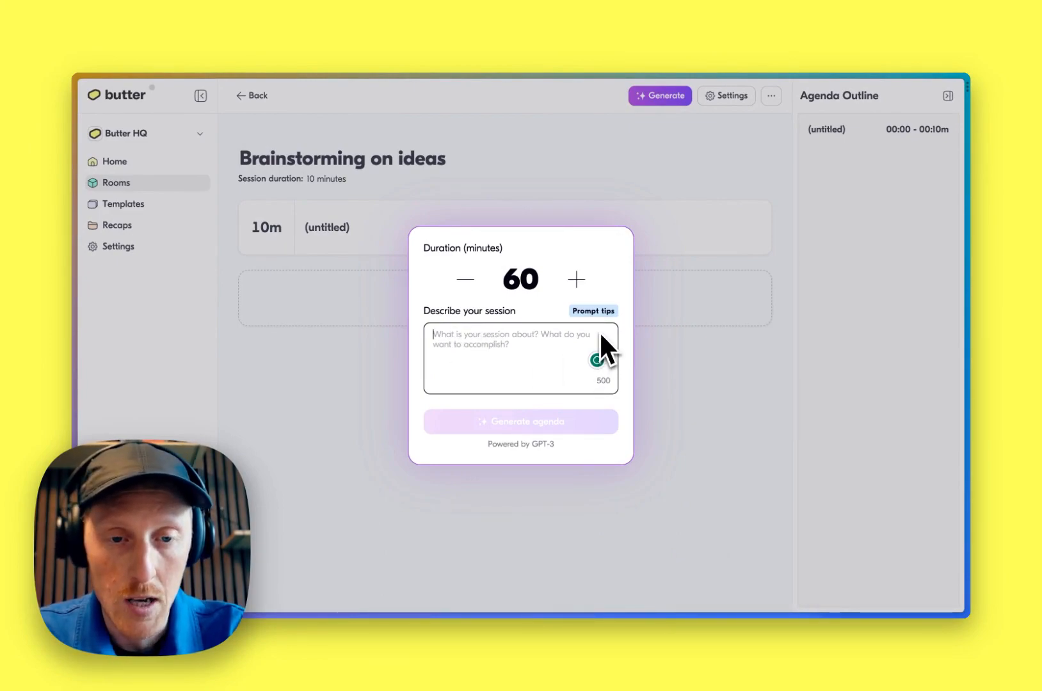
left_click(596, 313)
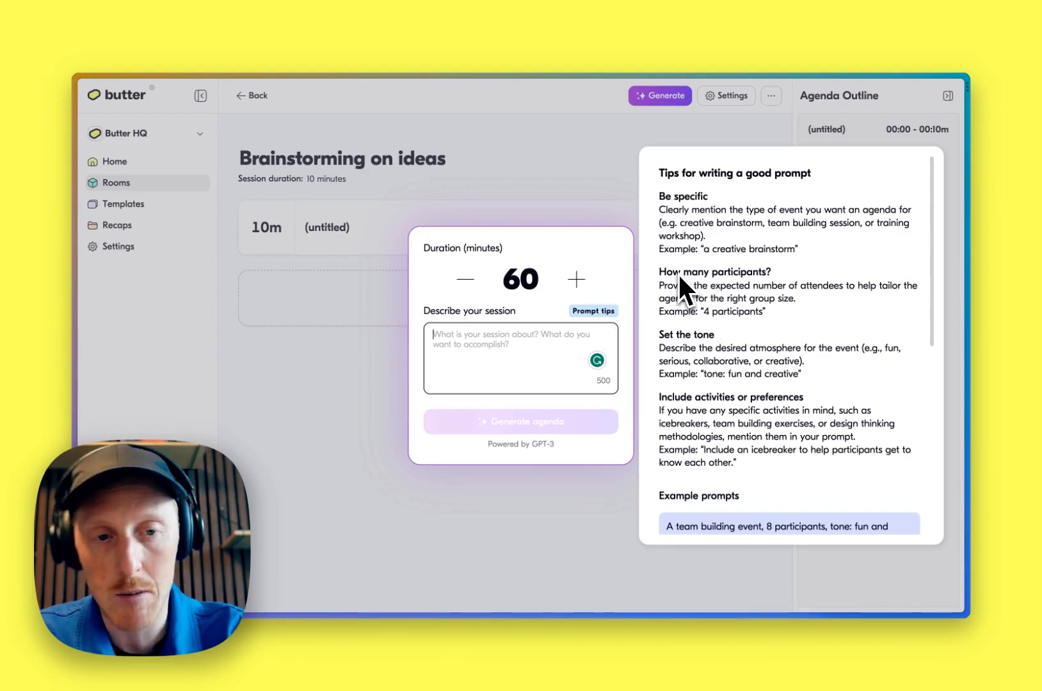
scroll(677, 296, "down", 2)
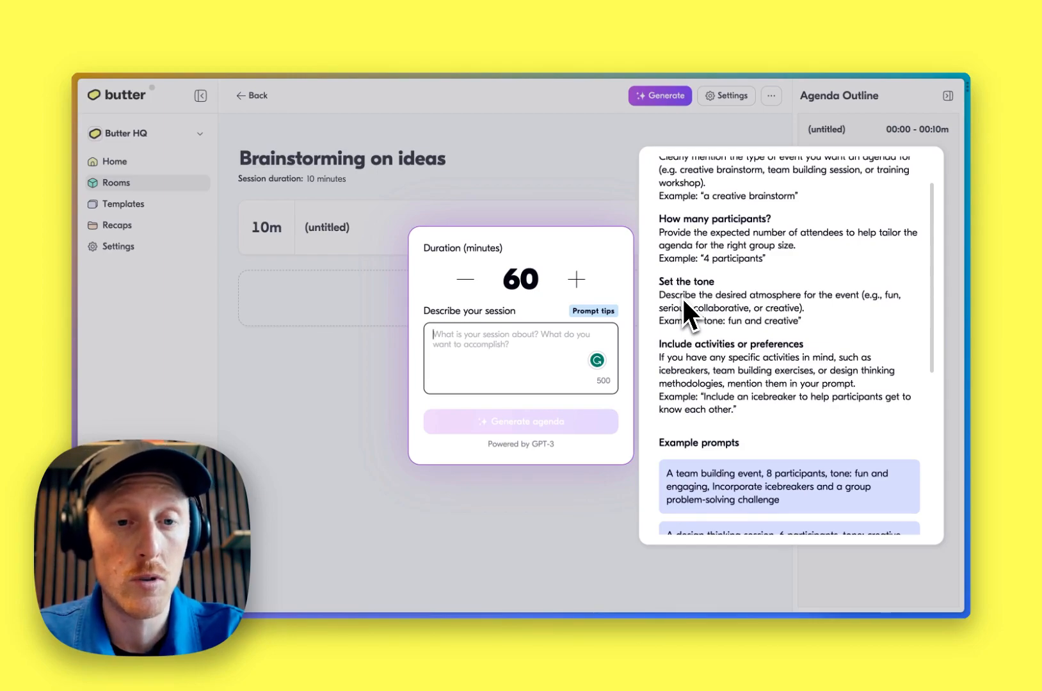
scroll(682, 297, "down", 2)
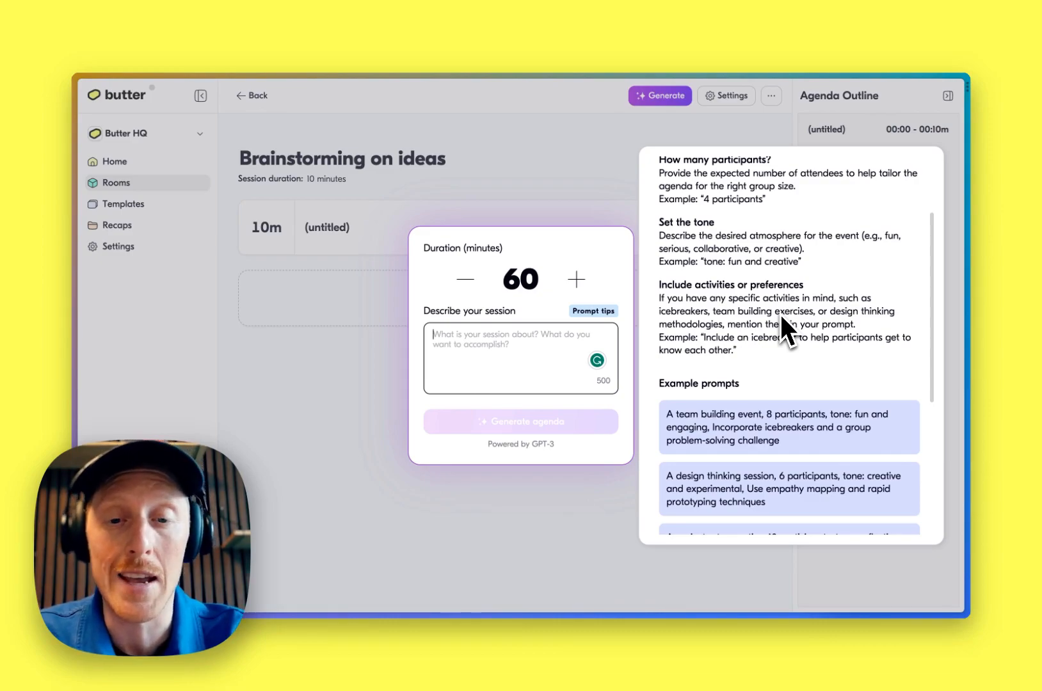
scroll(781, 315, "down", 3)
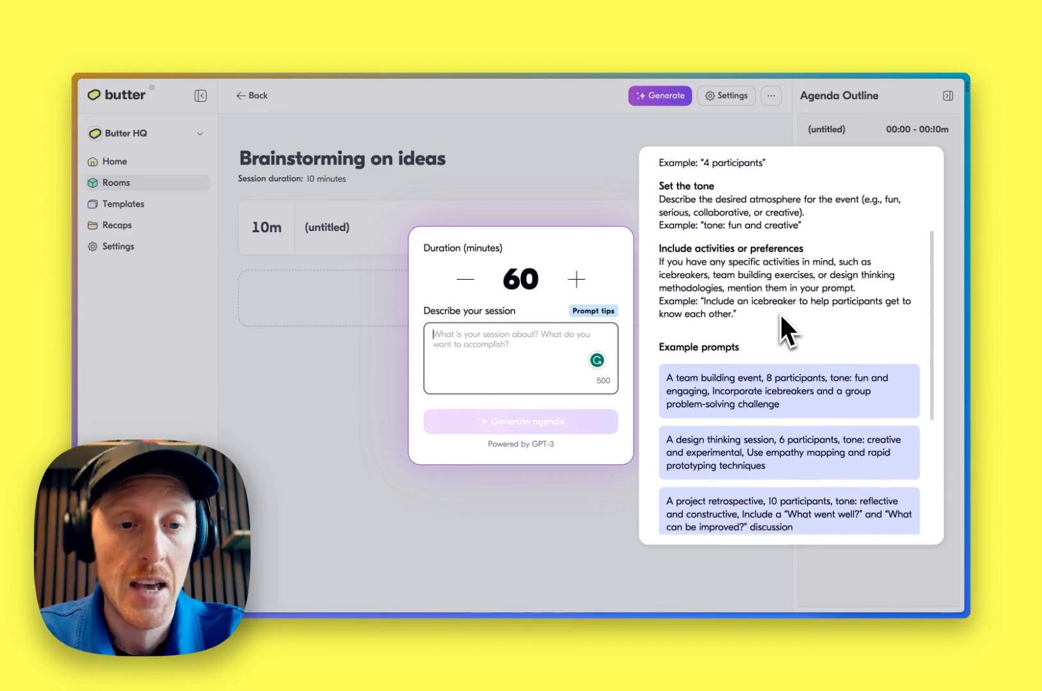
scroll(781, 316, "down", 4)
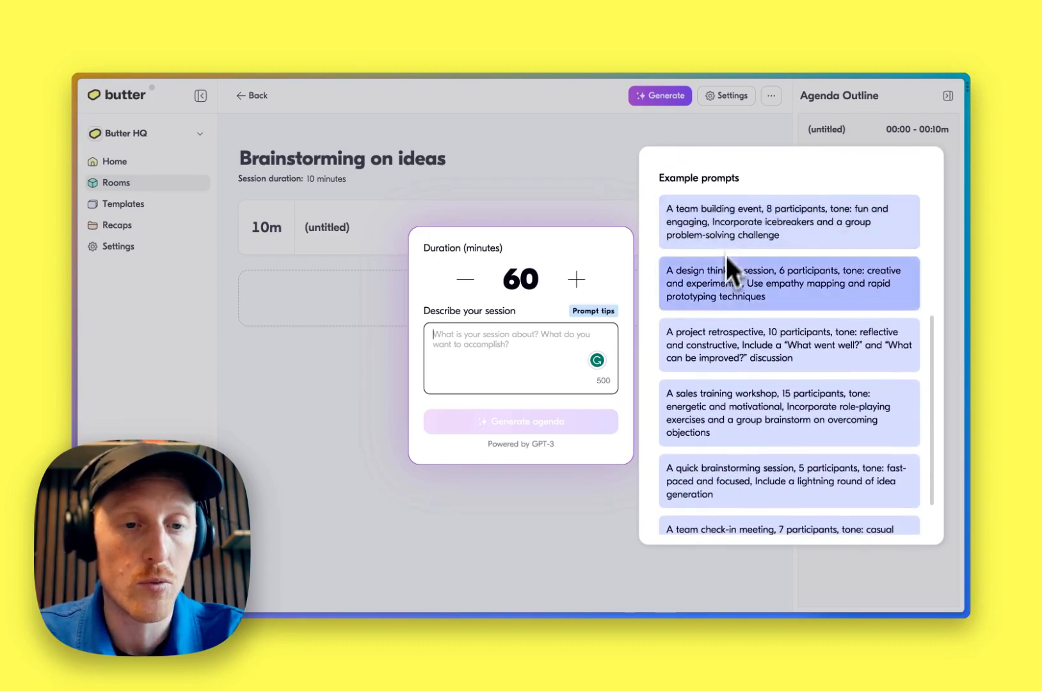
scroll(704, 430, "down", 1)
scroll(707, 431, "down", 1)
scroll(706, 430, "up", 2)
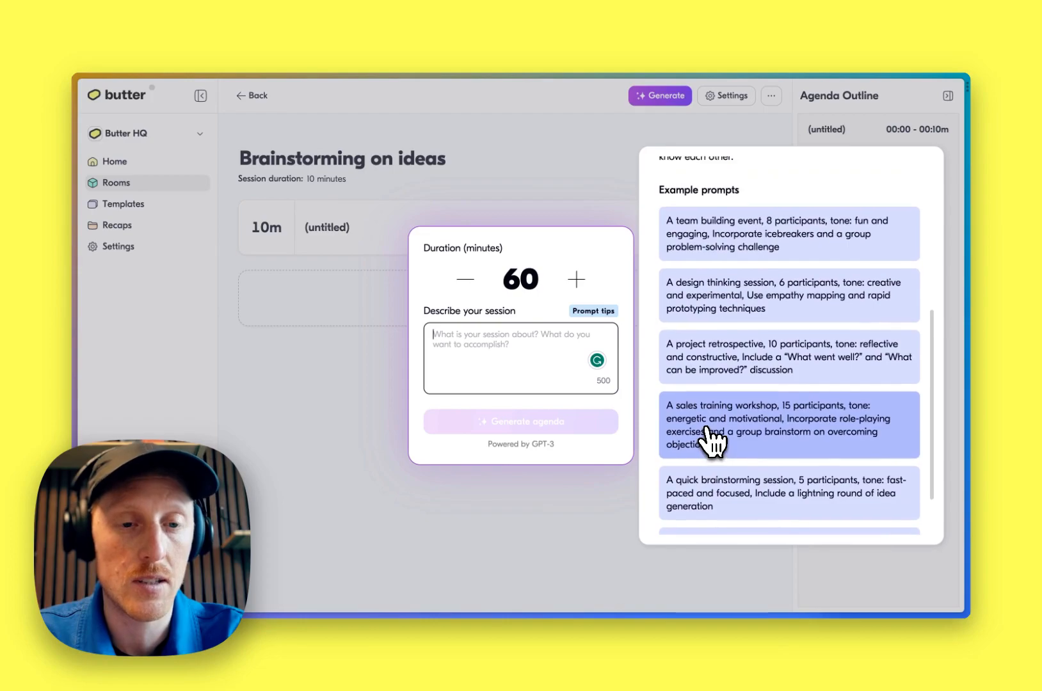
scroll(707, 430, "down", 1)
scroll(707, 430, "down", 2)
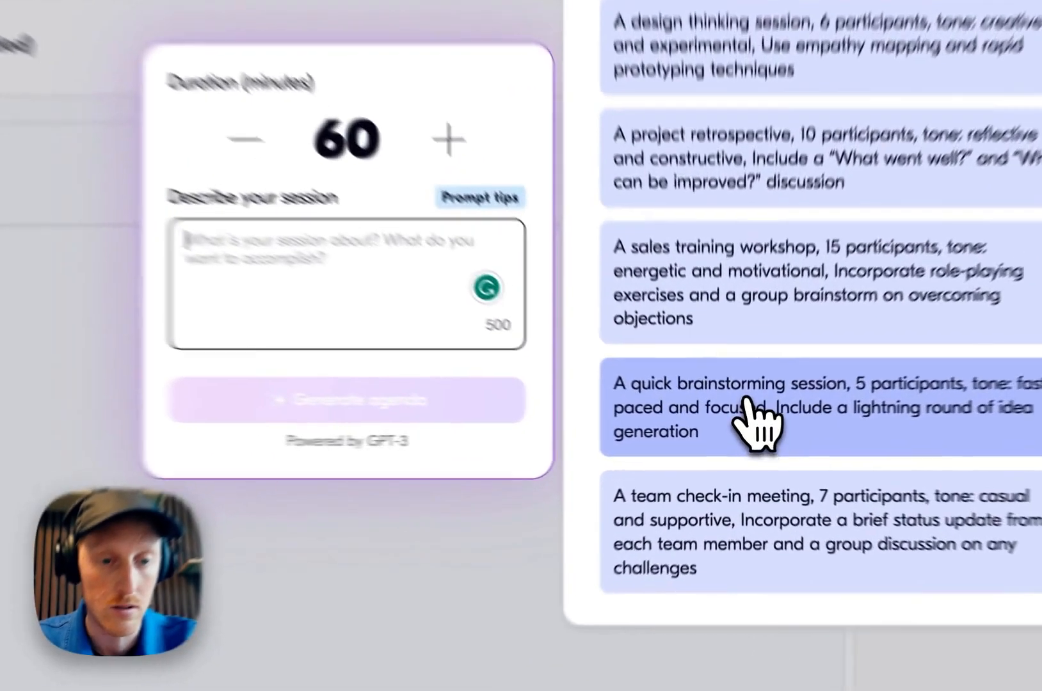
left_click(742, 424)
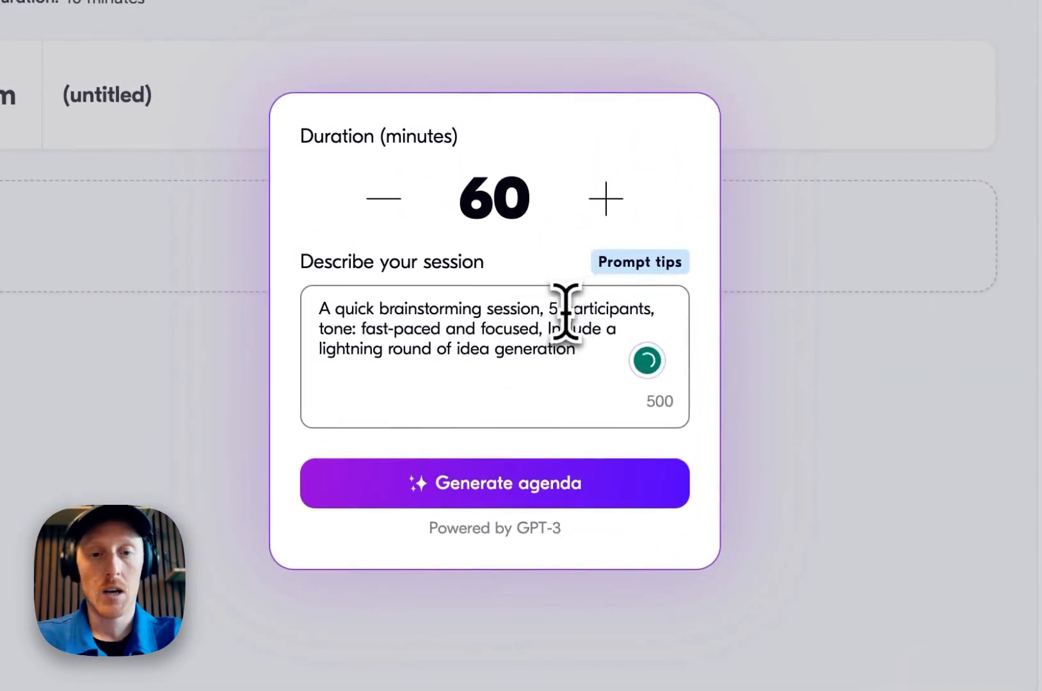
Edit the description to add energetic to the tone and end with 'and a quick breakout session.'
left_click(566, 313)
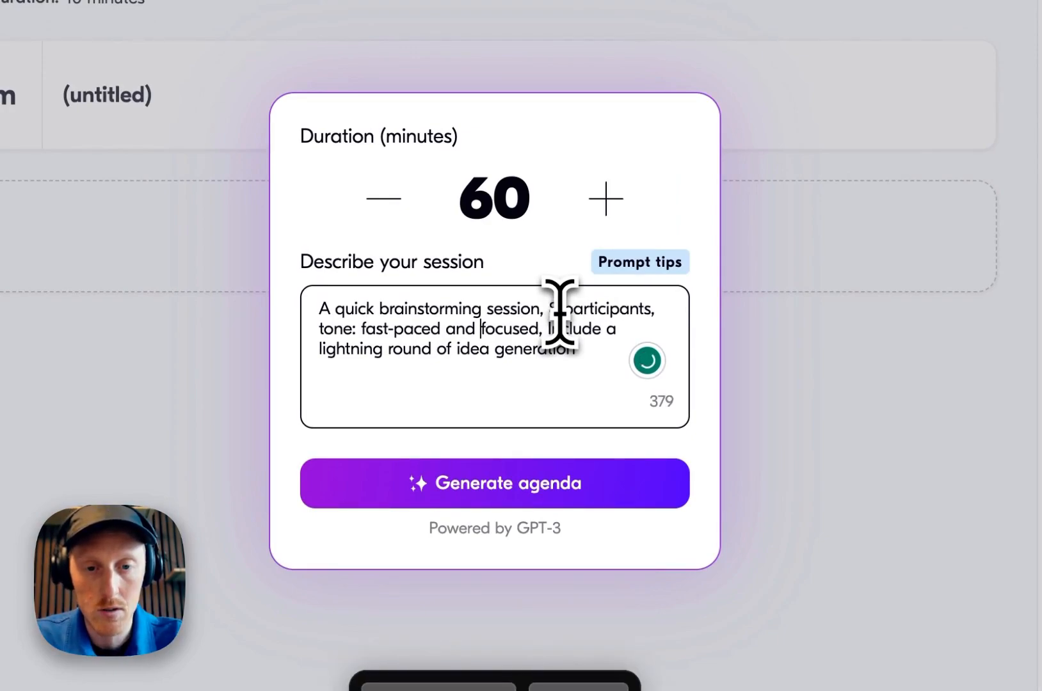
key("alt+Right")
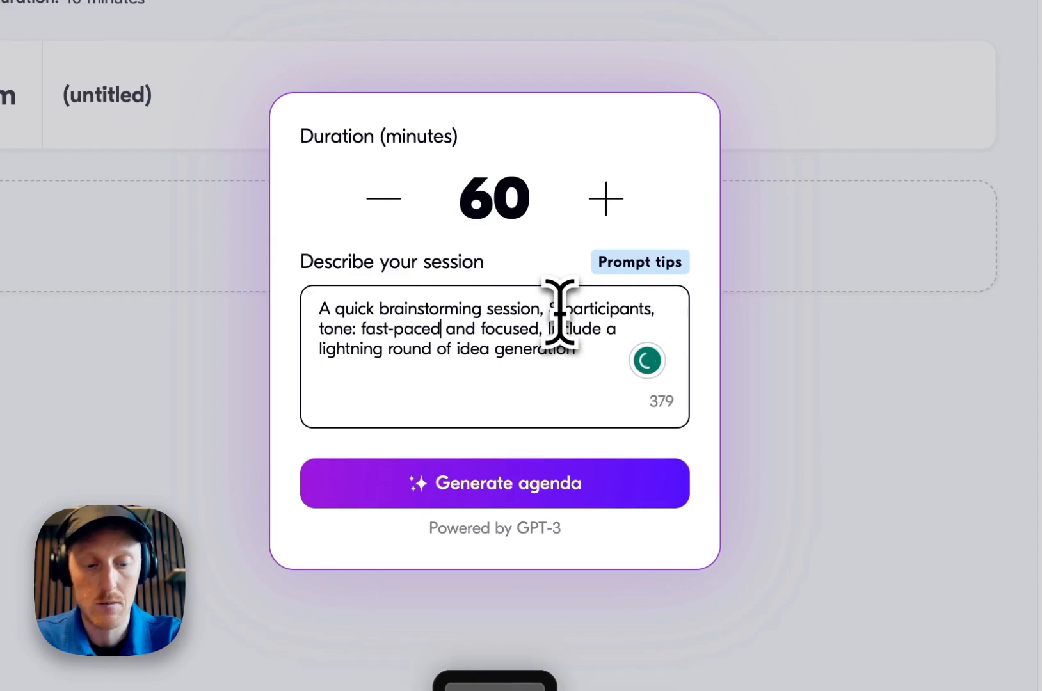
type(", ")
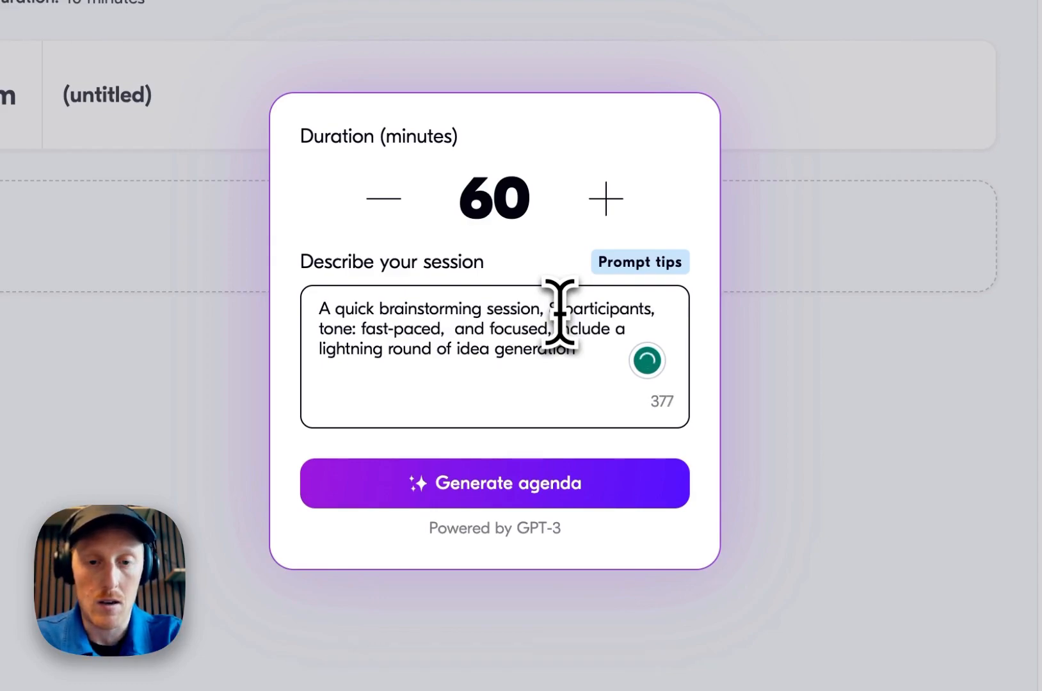
type("energetic")
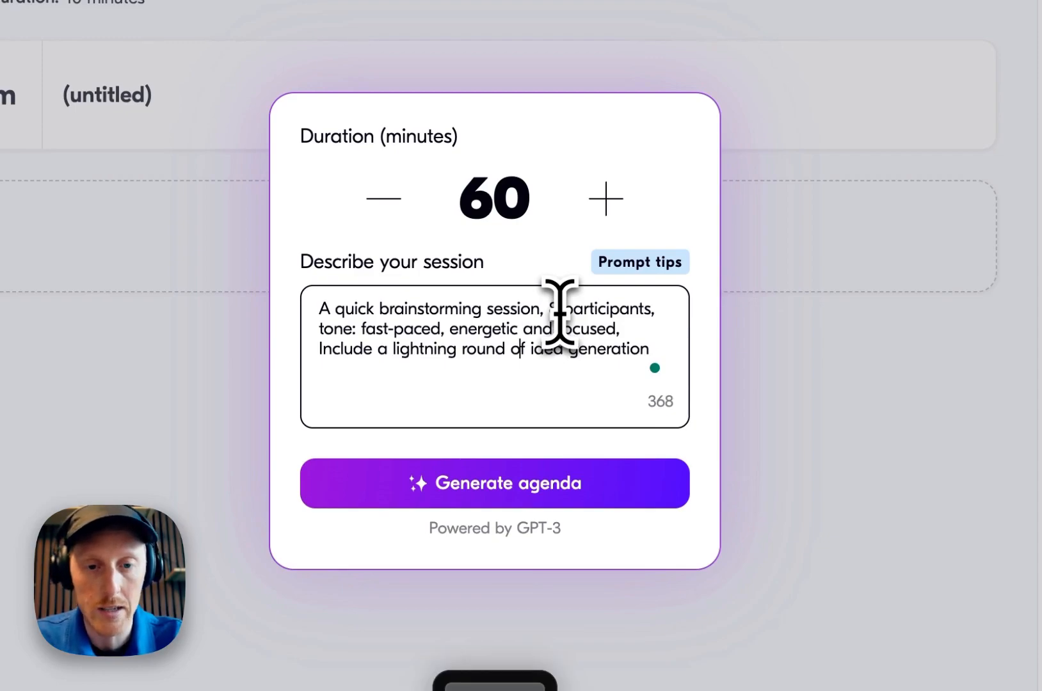
key("Return")
type("adn")
key("BackSpace")
key("BackSpace")
type("nd a quick breakout session.")
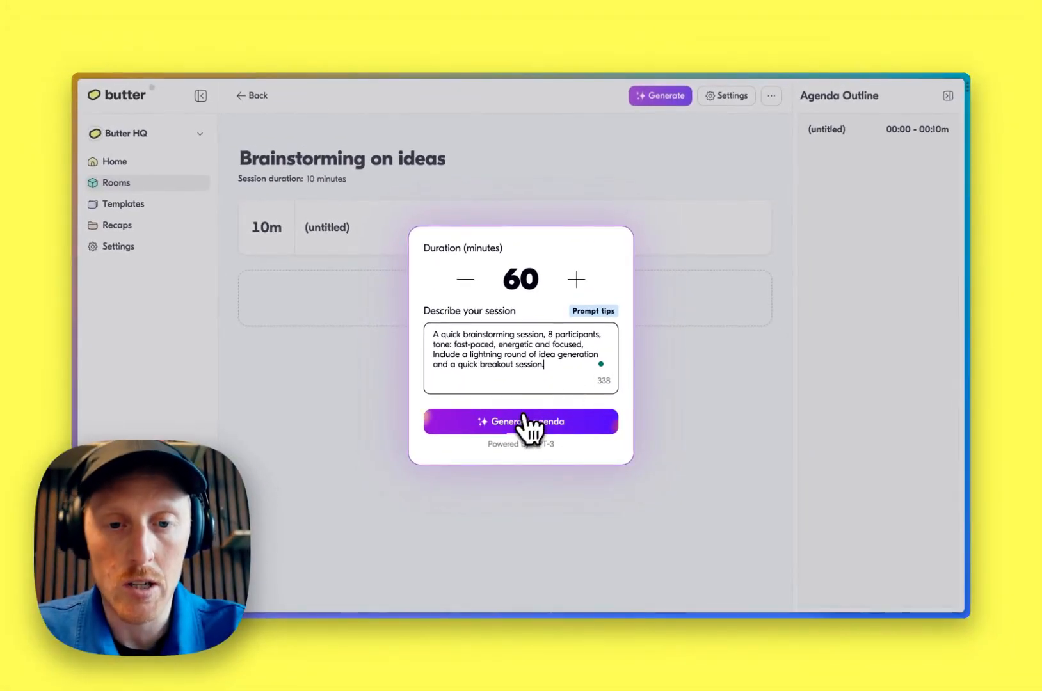
Generate the agenda from the description and review the proposed blocks
left_click(488, 477)
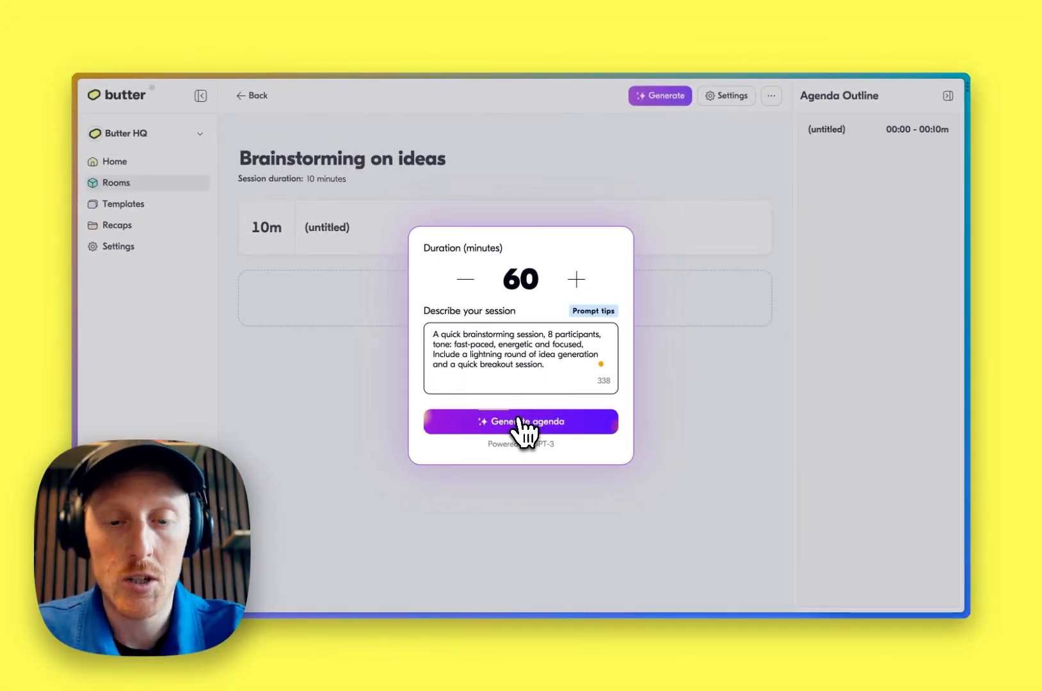
left_click(524, 423)
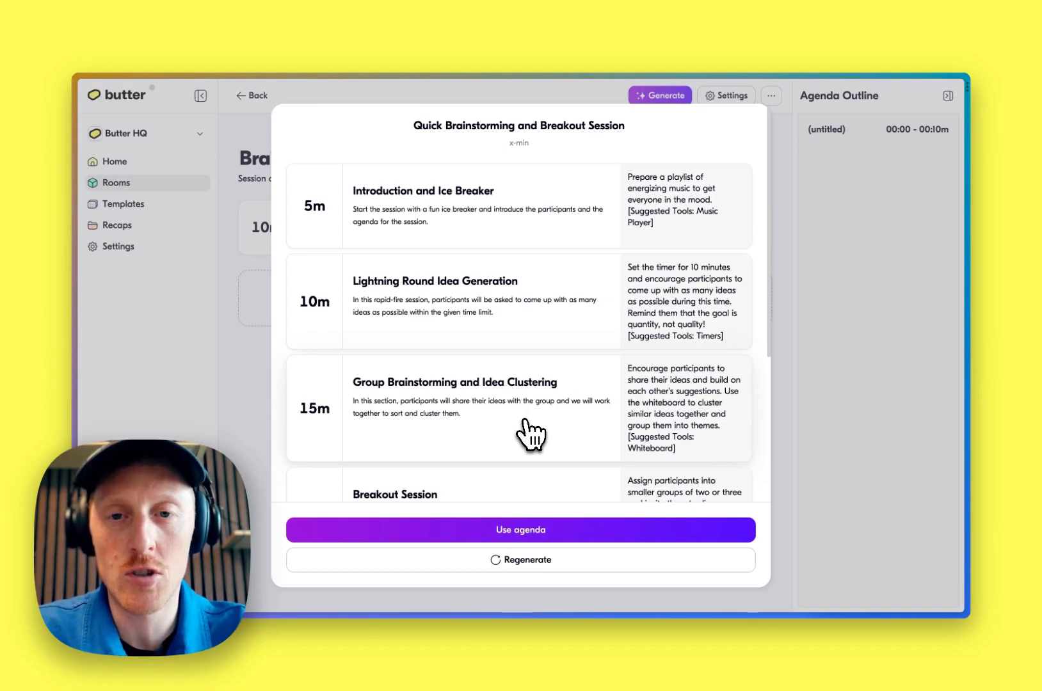
scroll(525, 422, "down", 1)
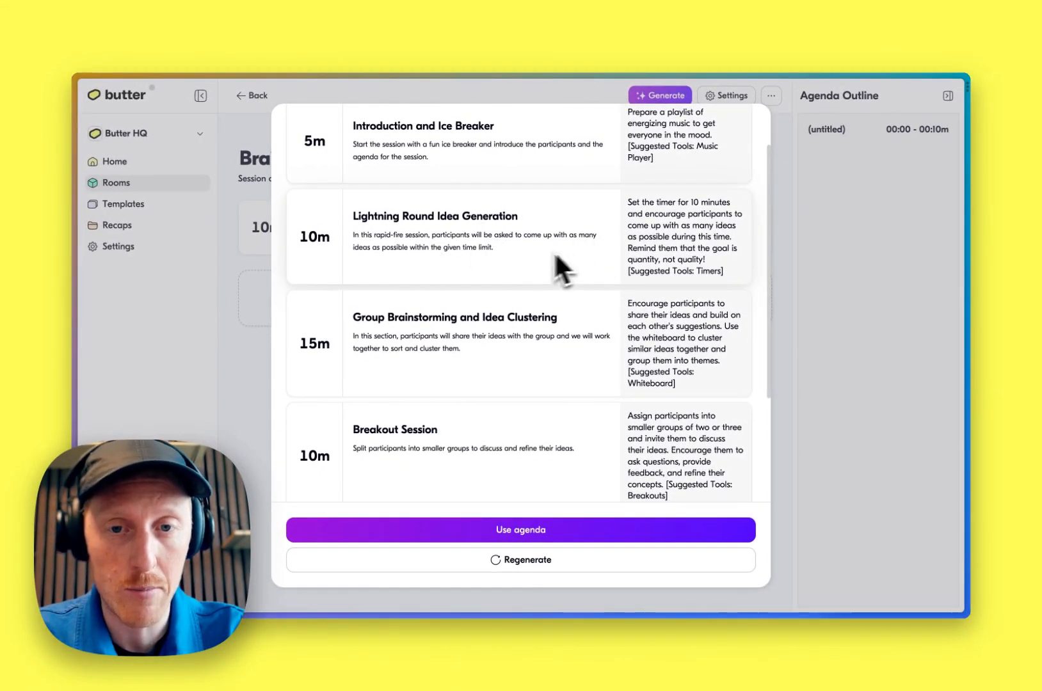
scroll(671, 246, "down", 1)
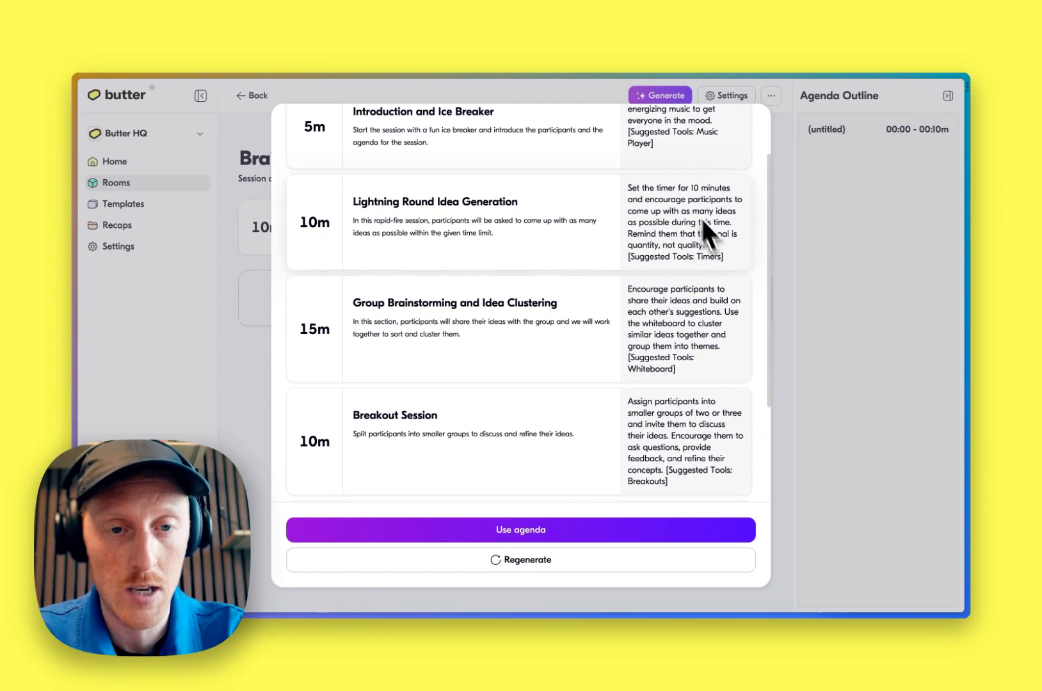
scroll(534, 308, "down", 4)
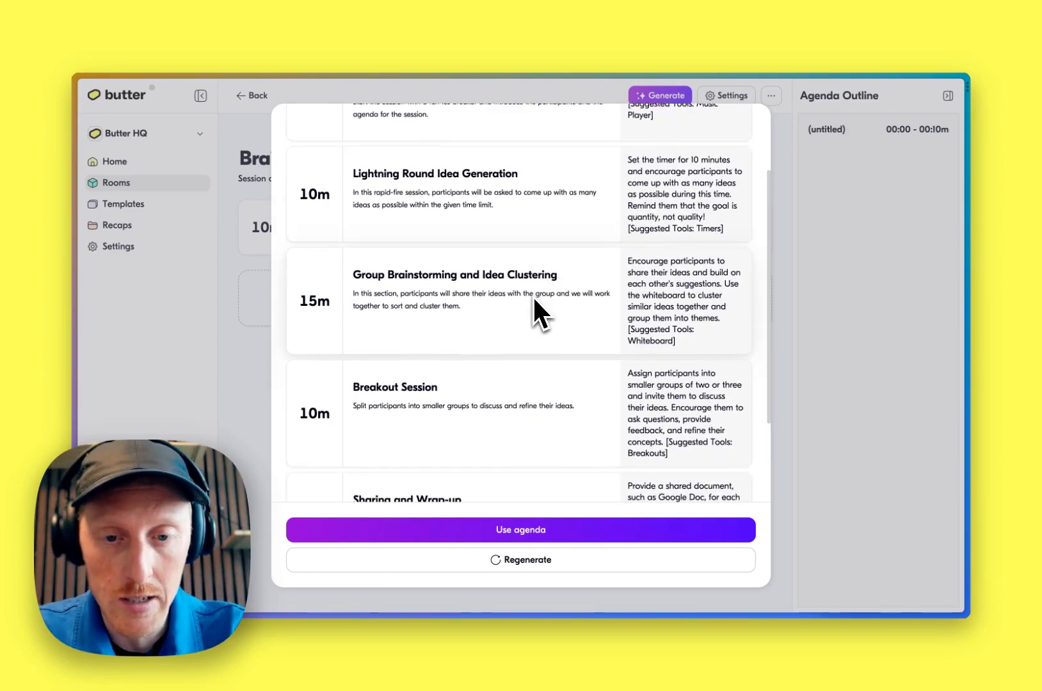
scroll(532, 295, "up", 1)
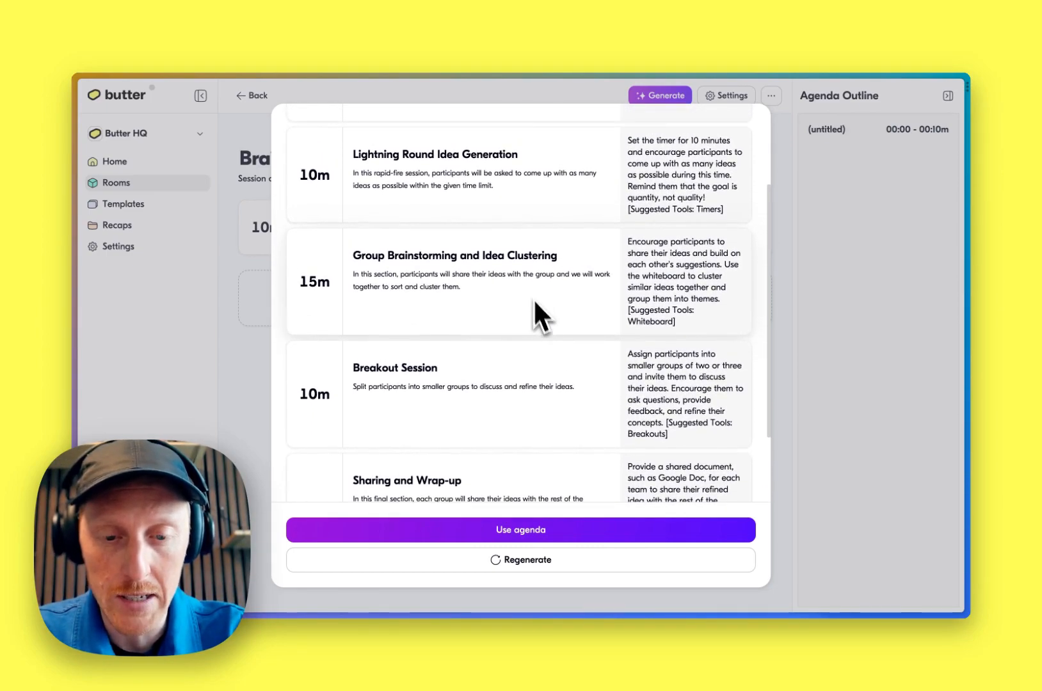
Use the generated agenda and open the Introduction and Ice Breaker block
left_click(529, 527)
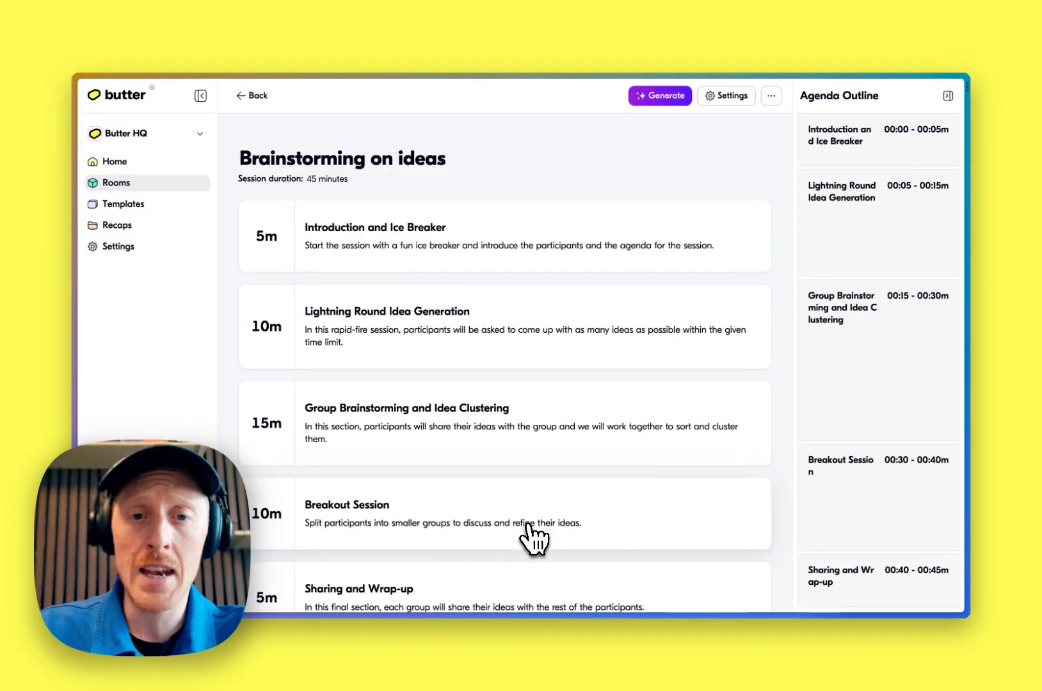
scroll(473, 251, "down", 2)
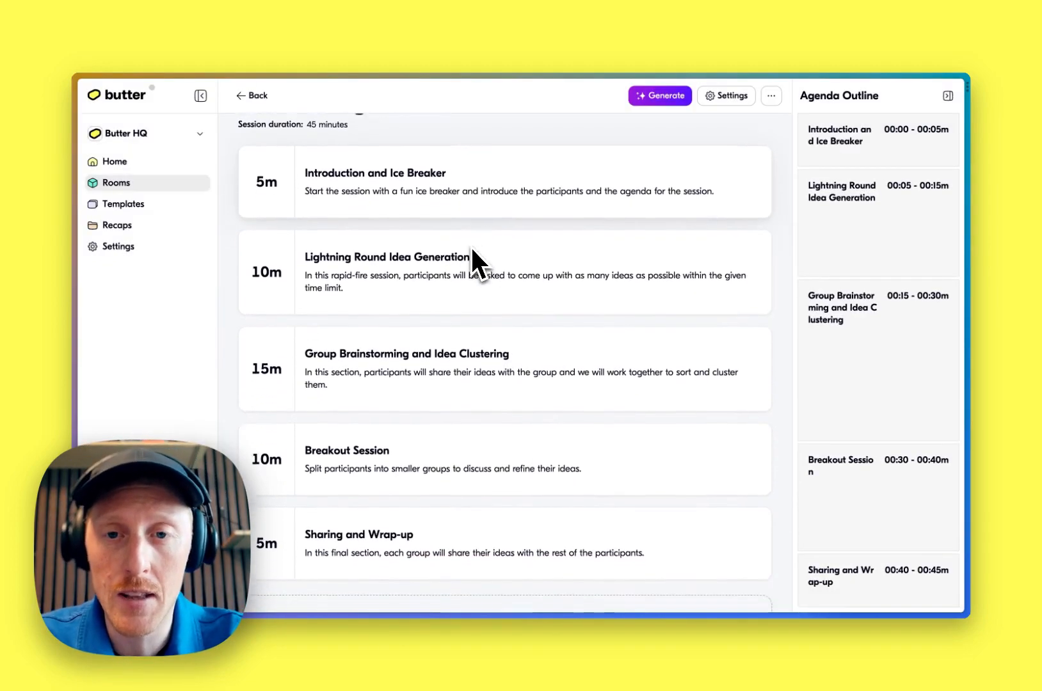
scroll(472, 248, "down", 1)
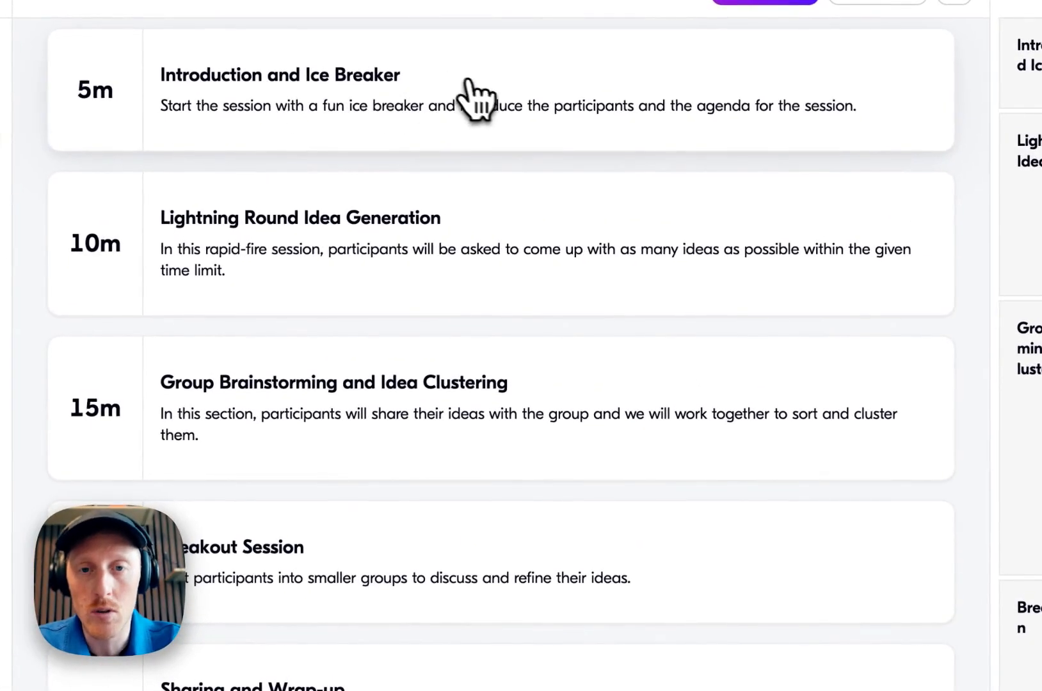
left_click(466, 83)
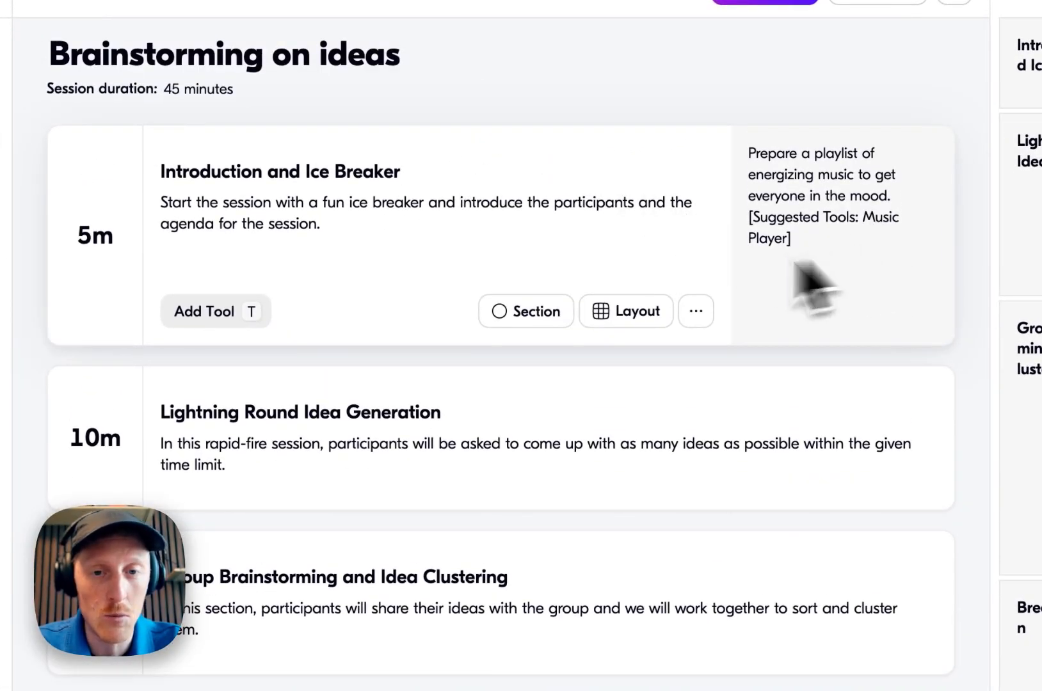
Add the Energy-Boosting Playlist tool template, found by searching templates for energy, to the Introduction and Ice Breaker block
key("t")
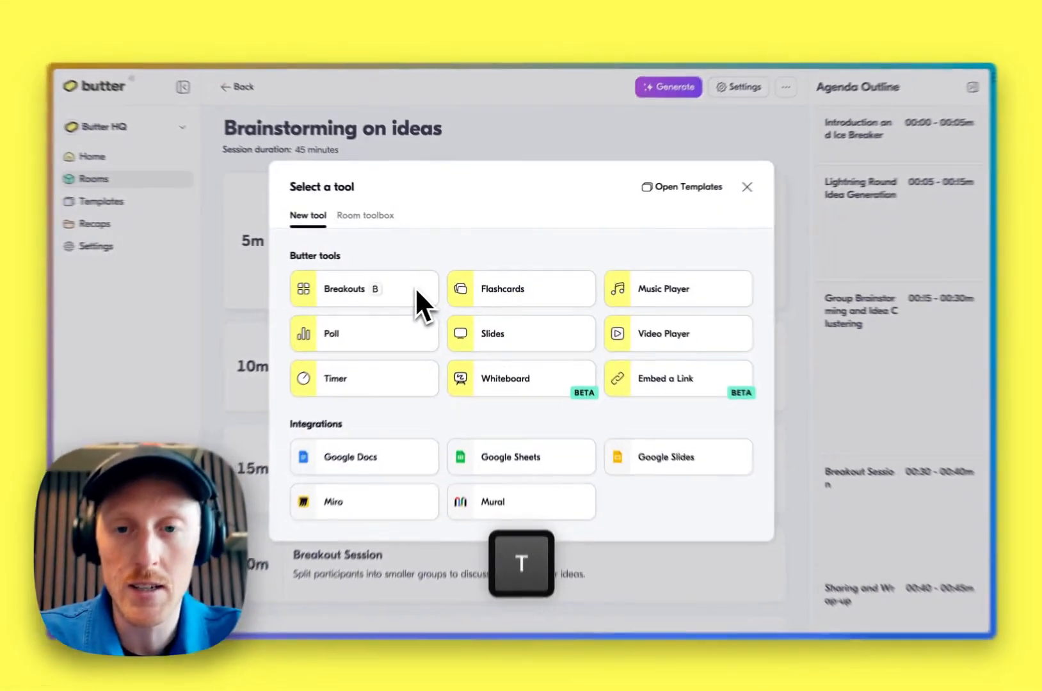
left_click(682, 203)
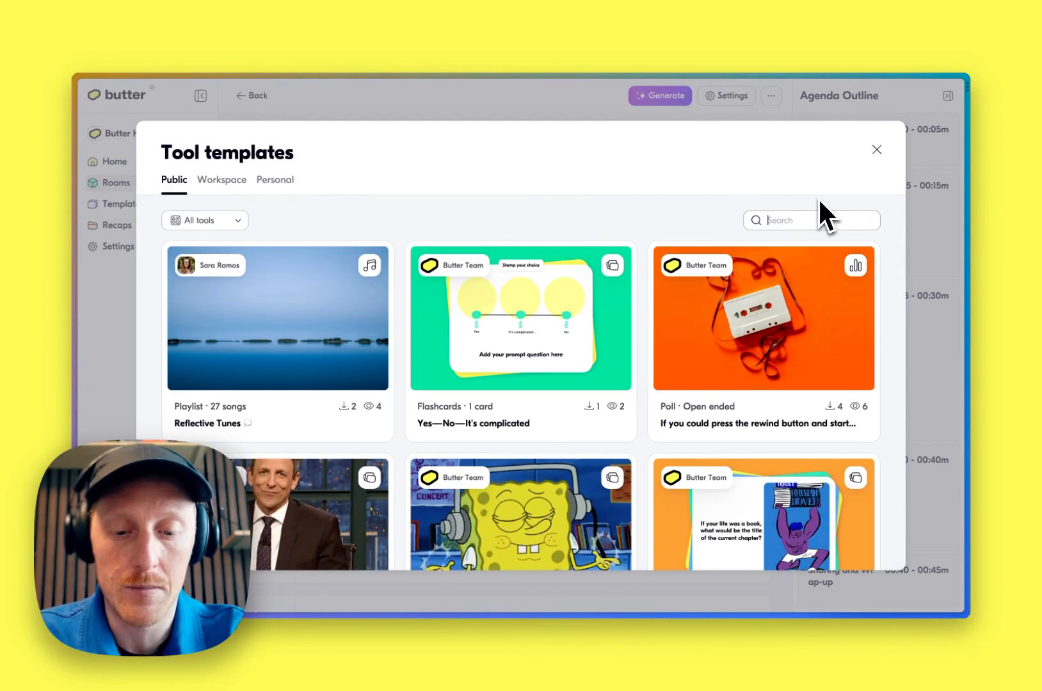
type("energy")
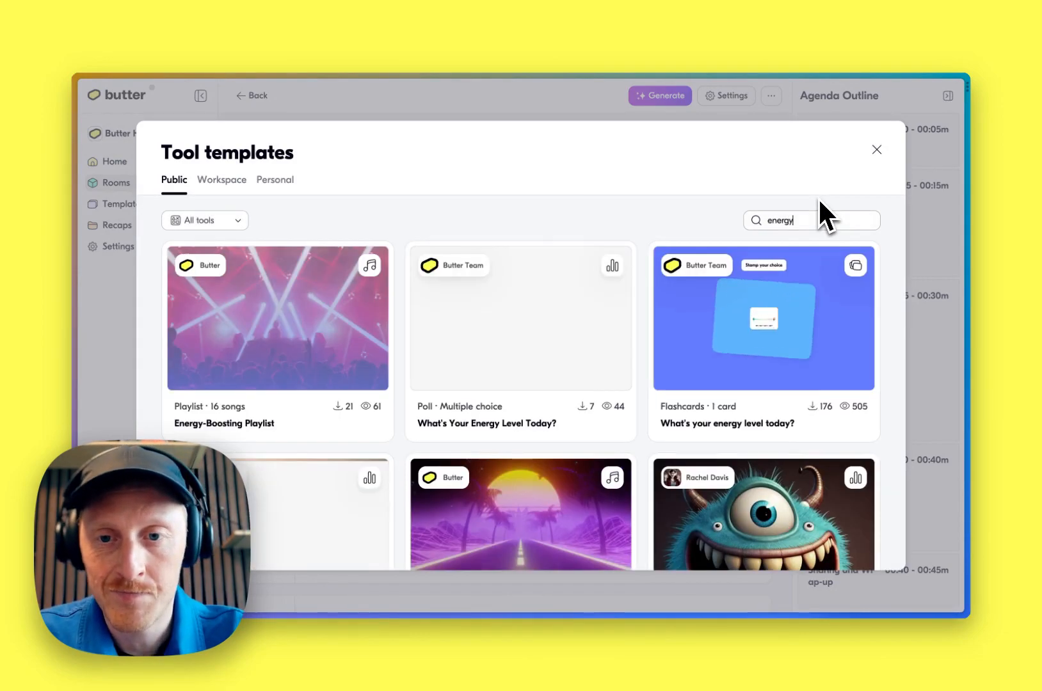
scroll(422, 221, "down", 1)
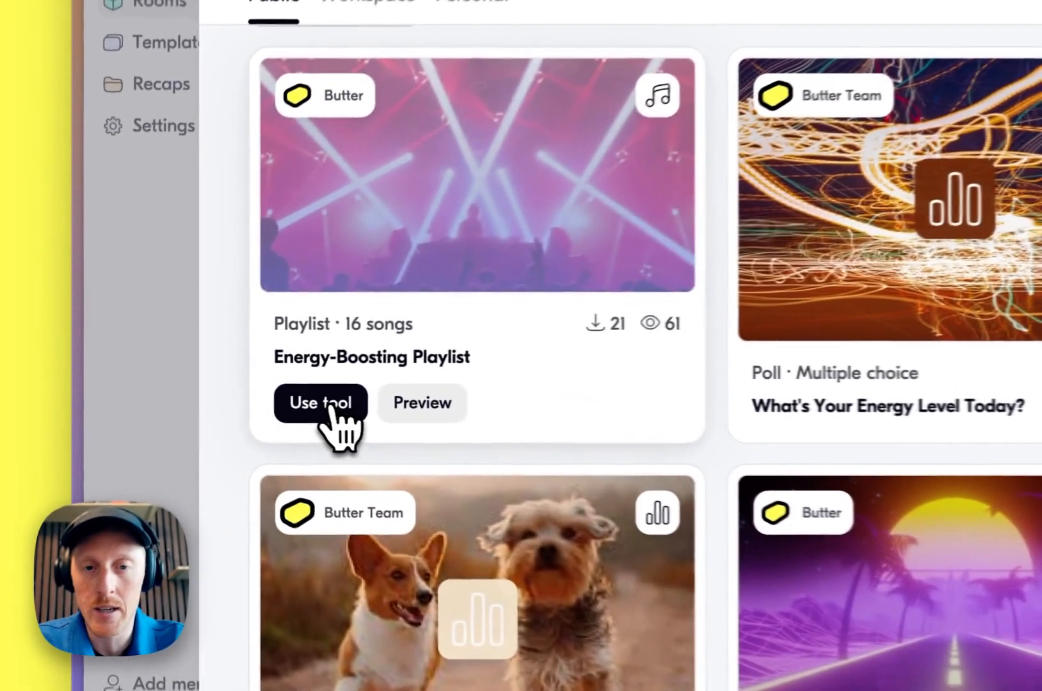
left_click(331, 404)
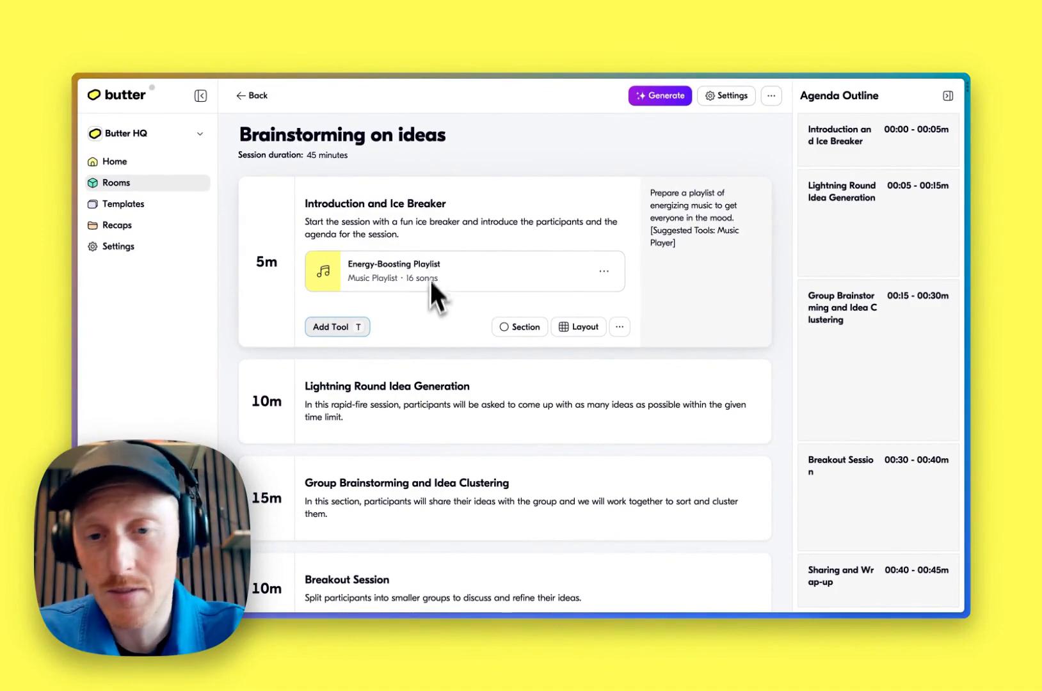
Review the finished agenda blocks, then return to the room's agenda list and look over the agendas
scroll(431, 354, "down", 3)
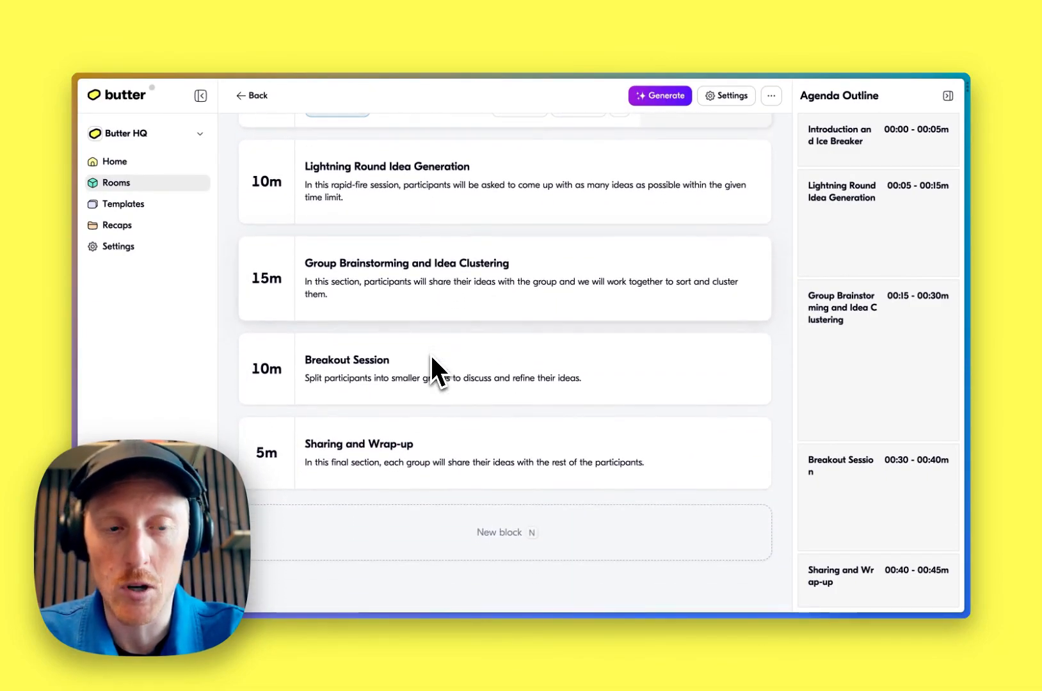
scroll(435, 358, "up", 1)
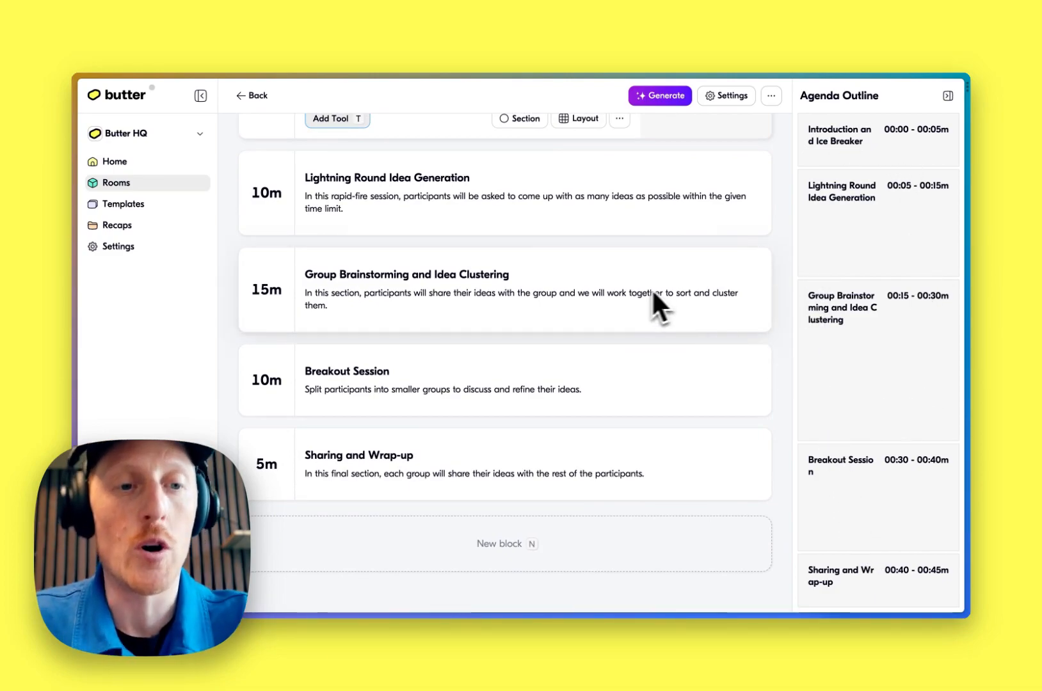
scroll(636, 294, "up", 3)
scroll(635, 294, "up", 5)
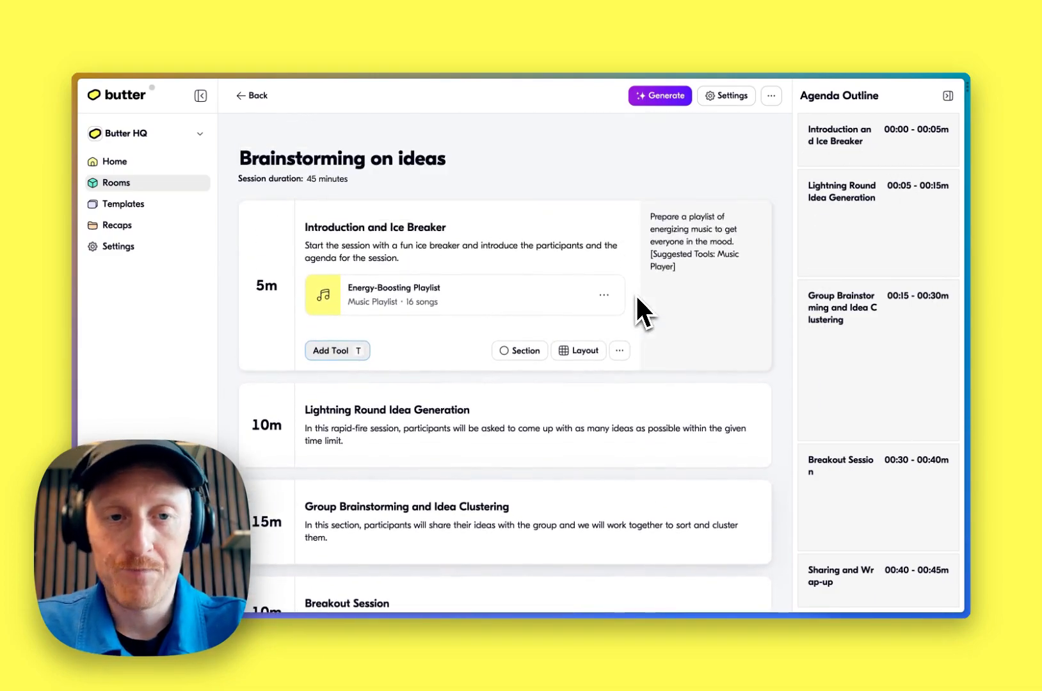
left_click(599, 127)
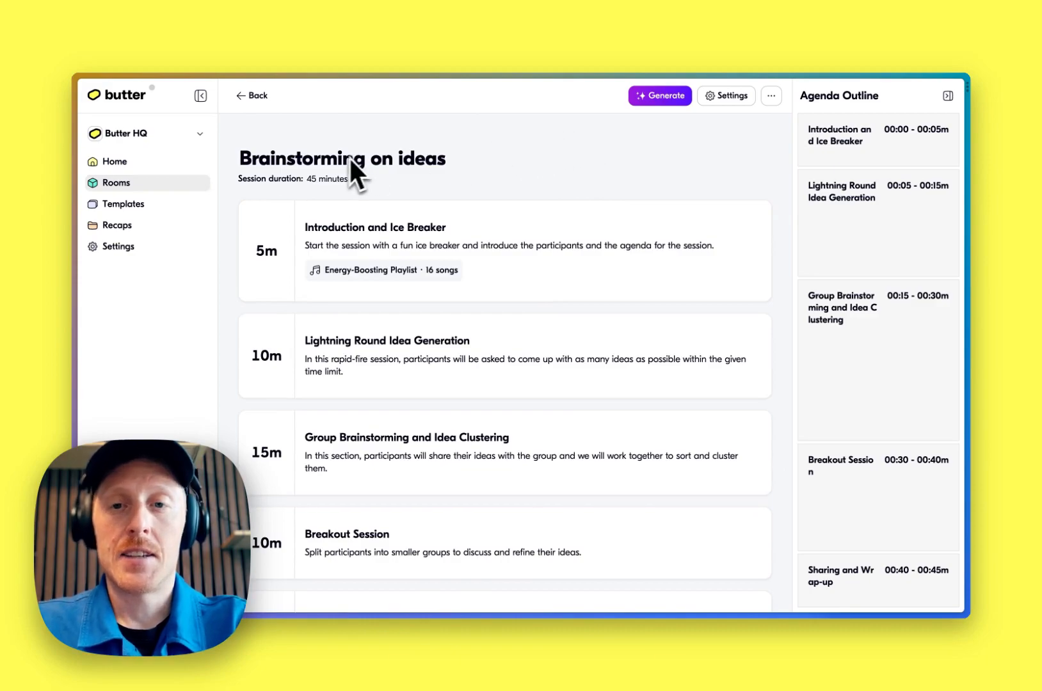
left_click(259, 96)
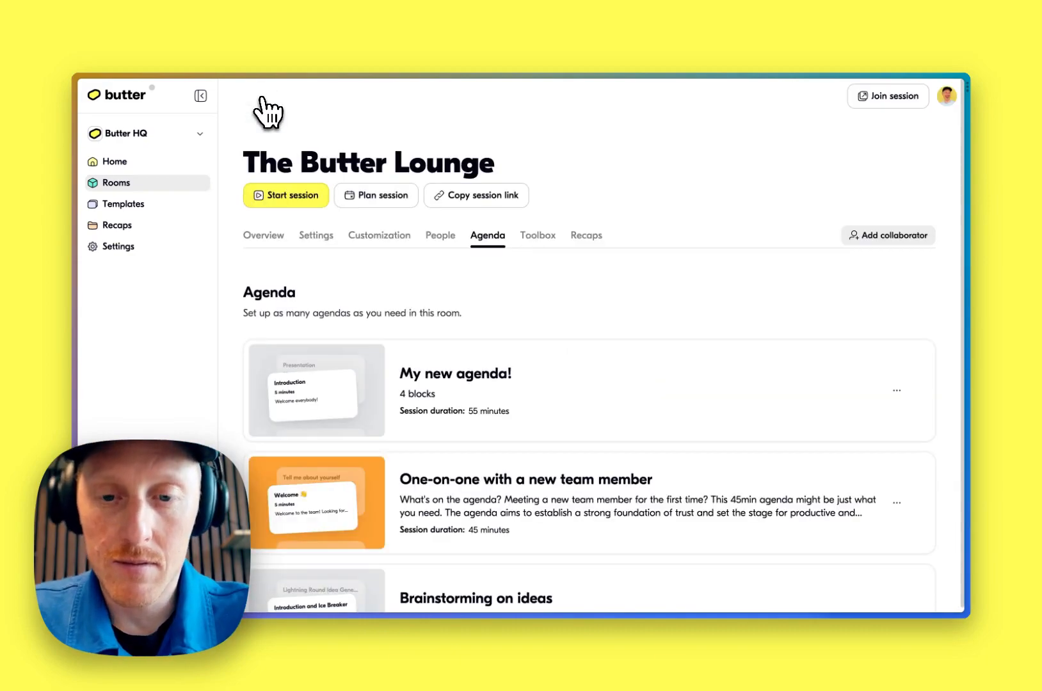
scroll(476, 206, "down", 2)
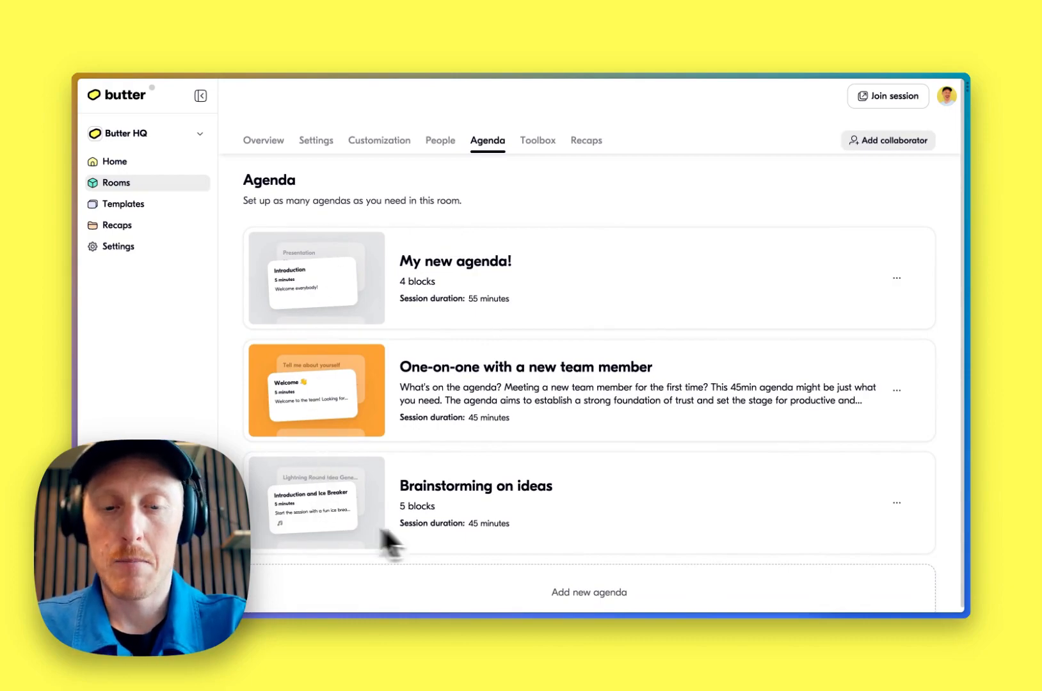
scroll(564, 522, "down", 1)
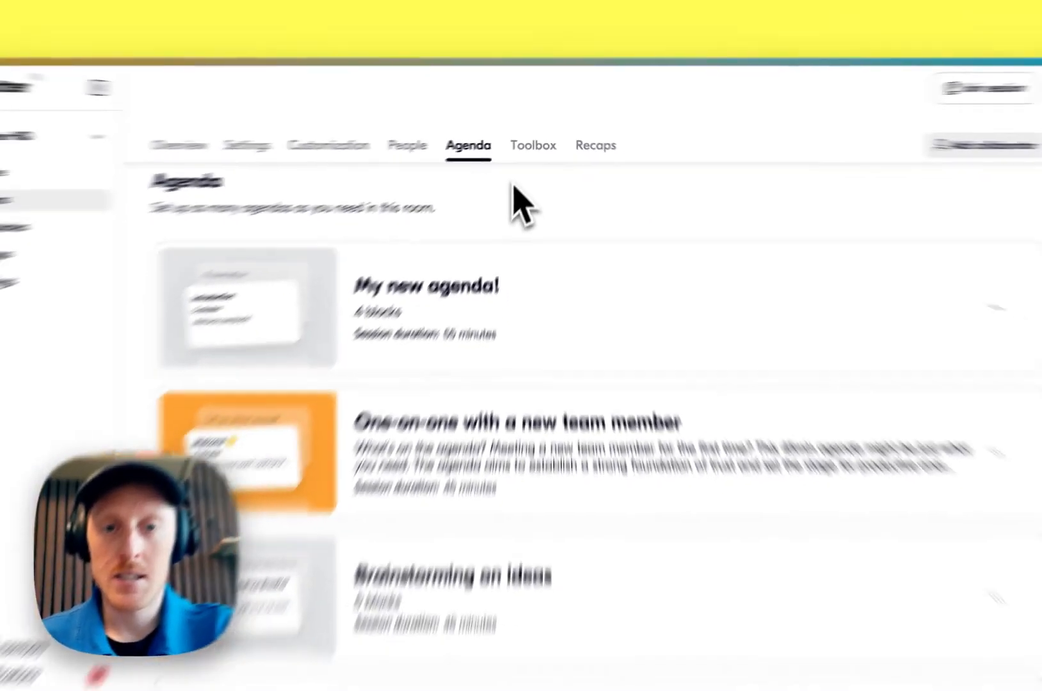
scroll(521, 168, "up", 2)
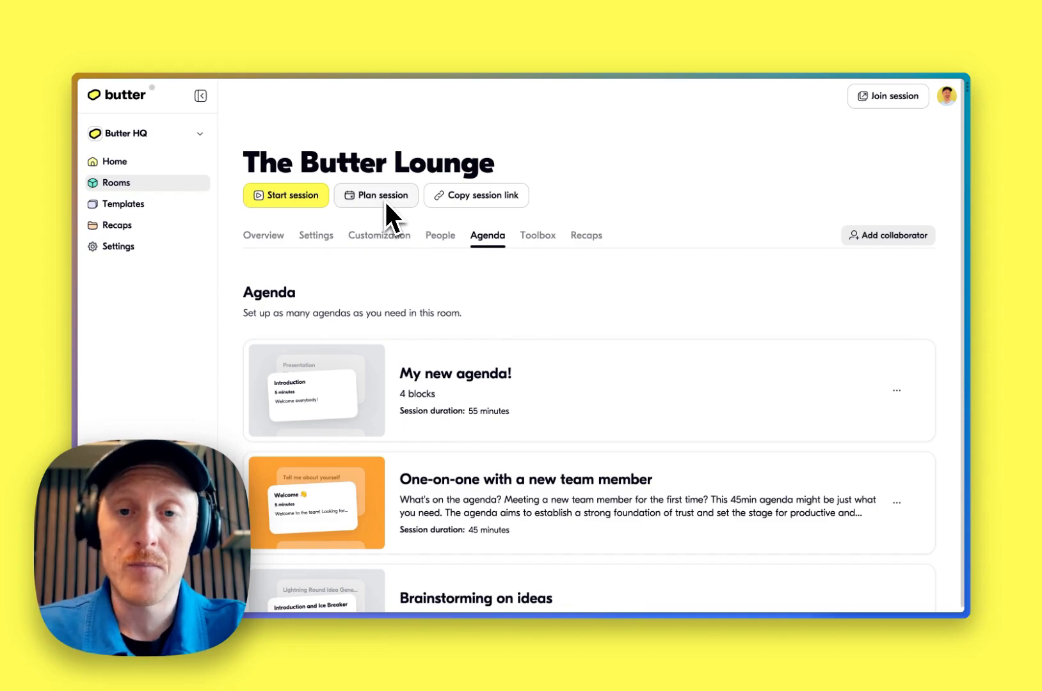
Plan a new session from the home page titled 'One on one with Mr Butter!'
left_click(144, 163)
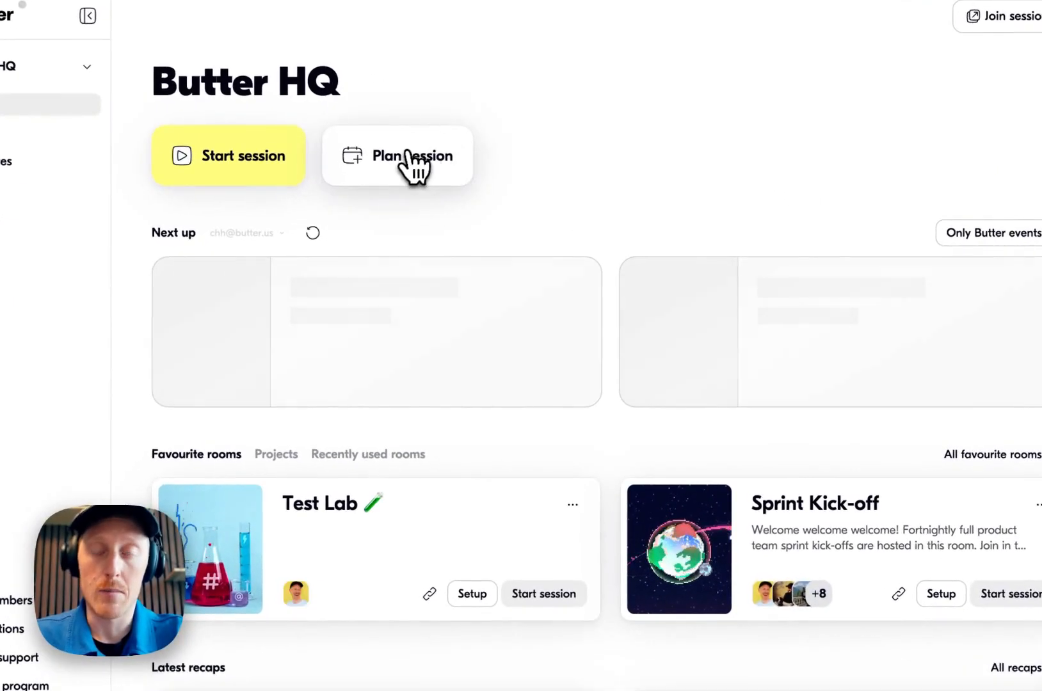
left_click(415, 168)
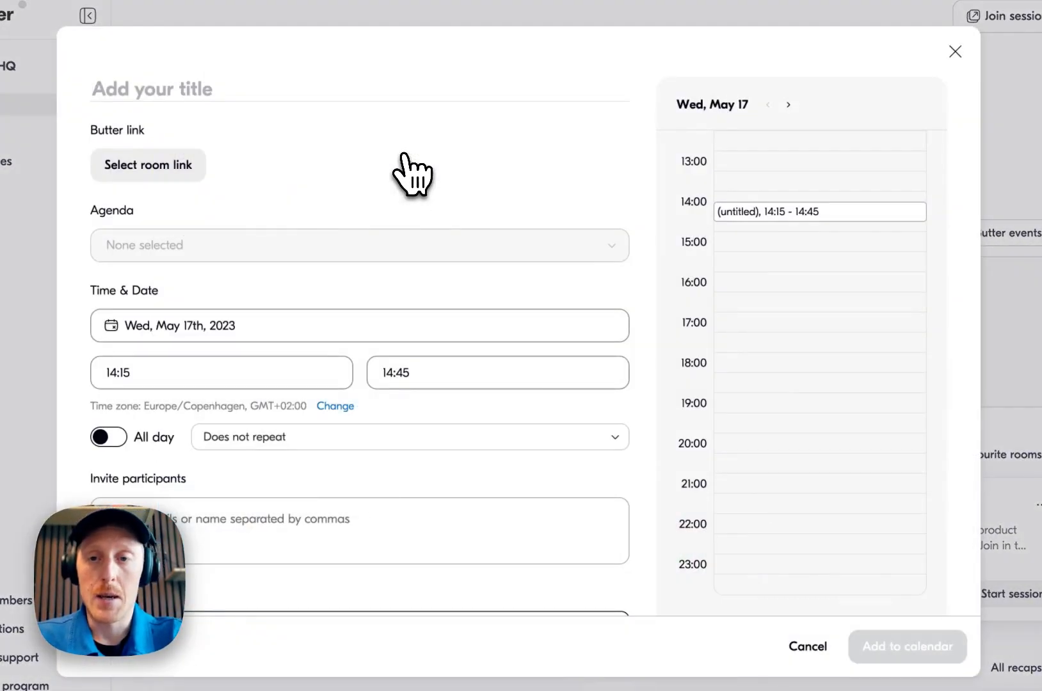
type("One on")
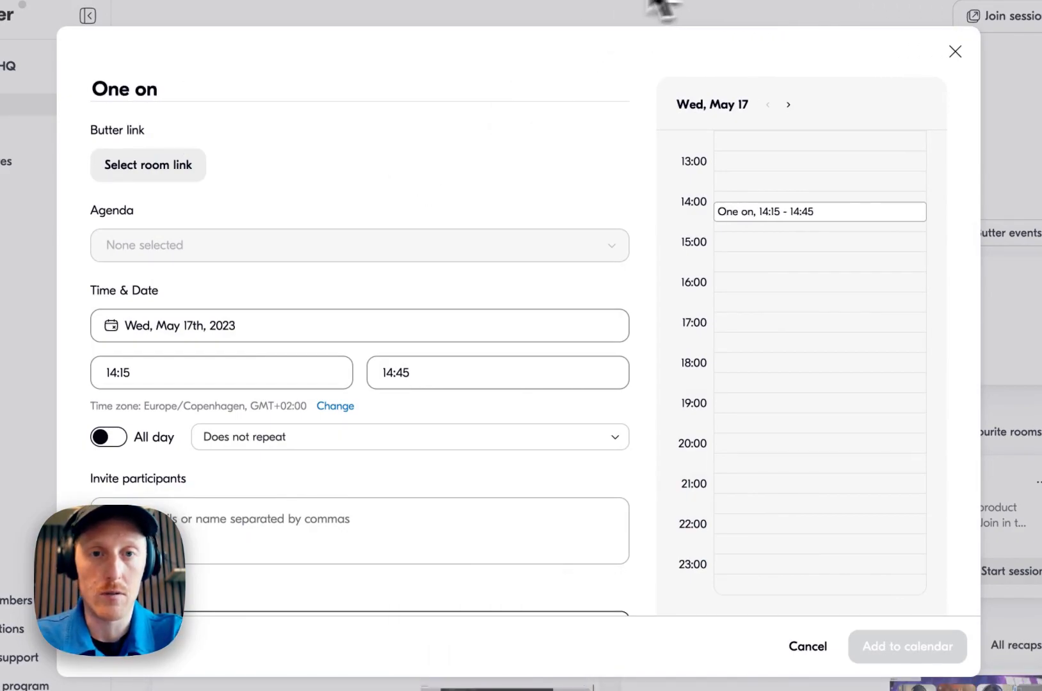
left_click(545, 0)
left_click(582, 4)
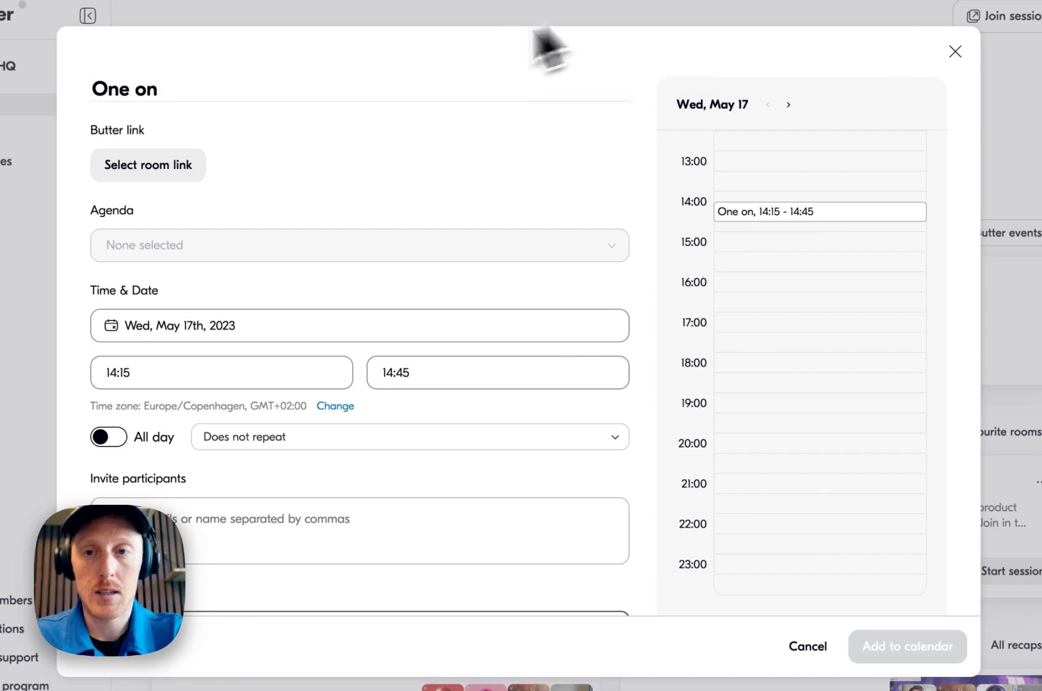
type("one with Mr Butter!")
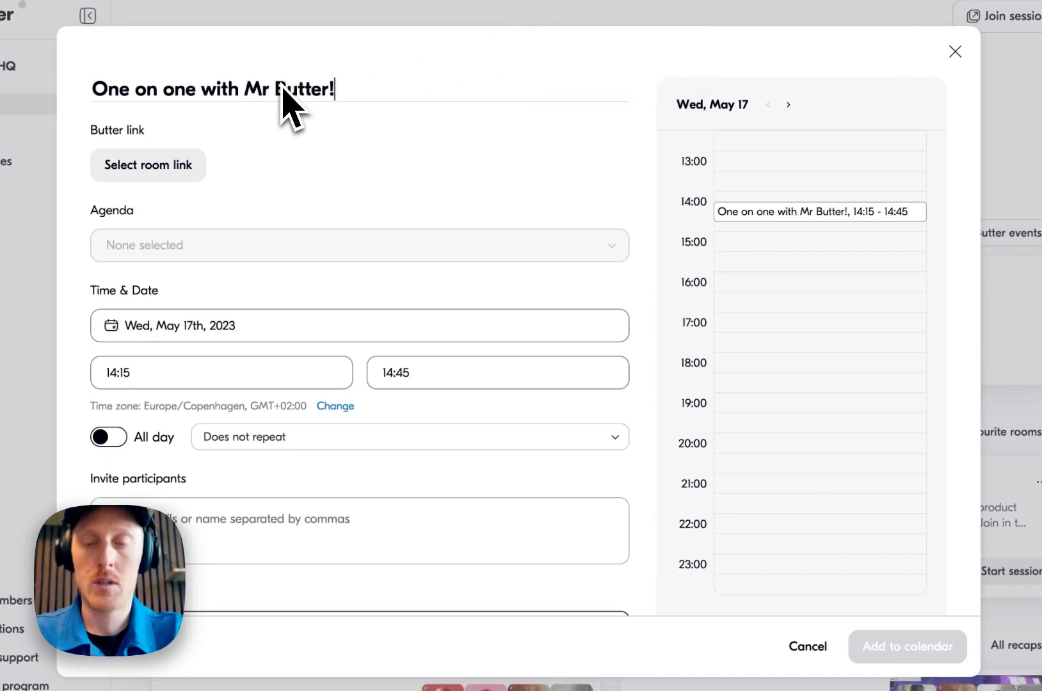
Link the session to The Butter Lounge room and attach the One-on-one with a new team member agenda
left_click(174, 163)
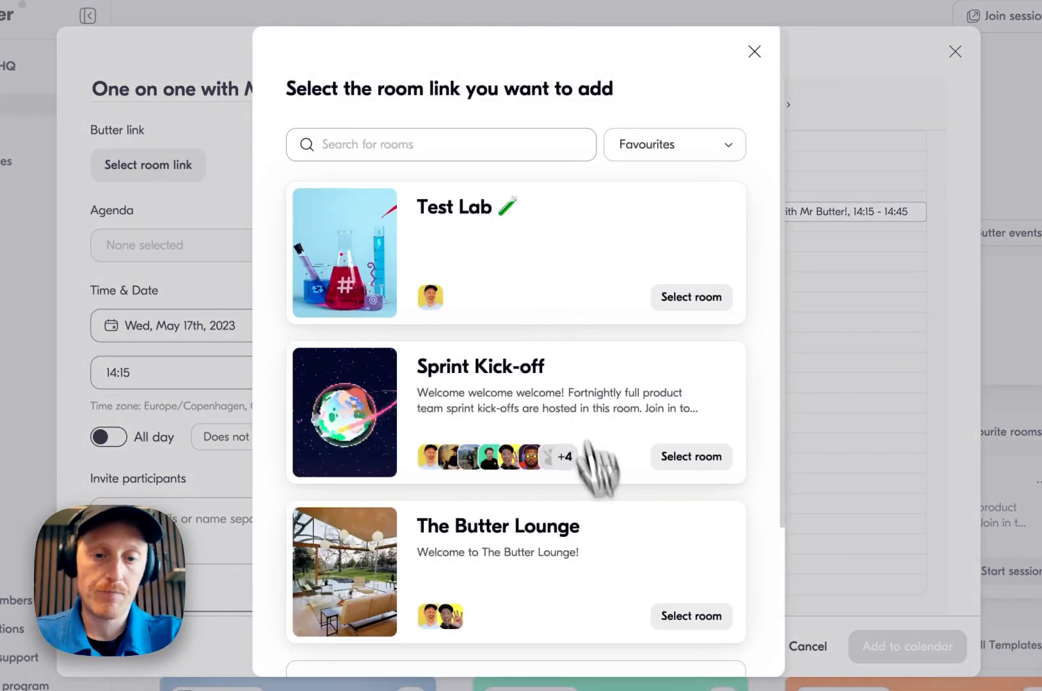
left_click(693, 616)
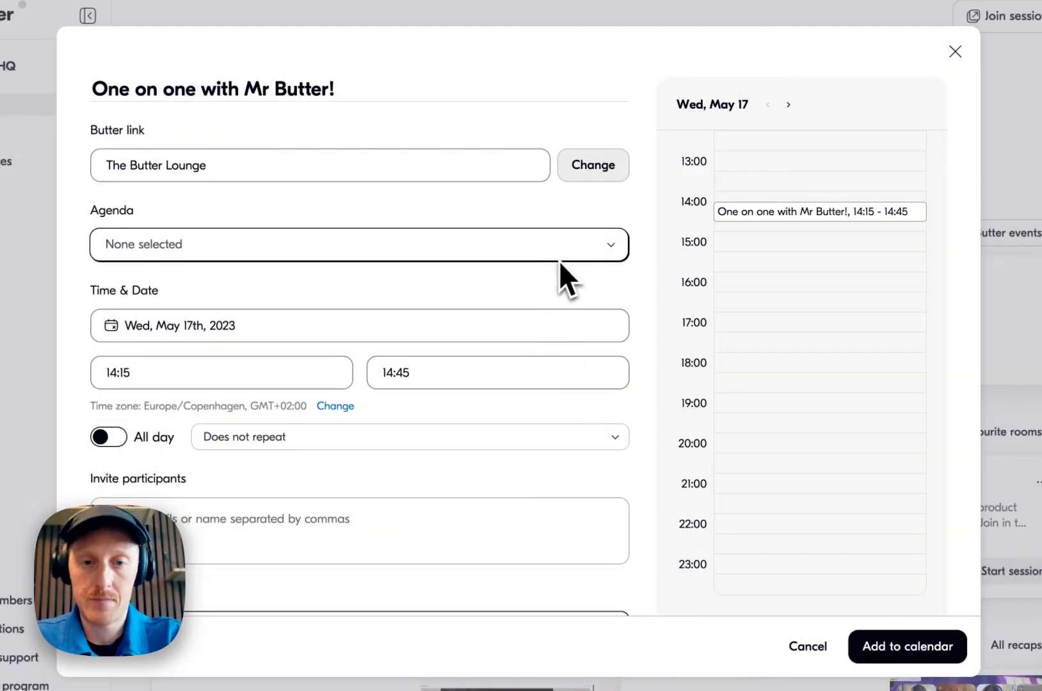
left_click(564, 256)
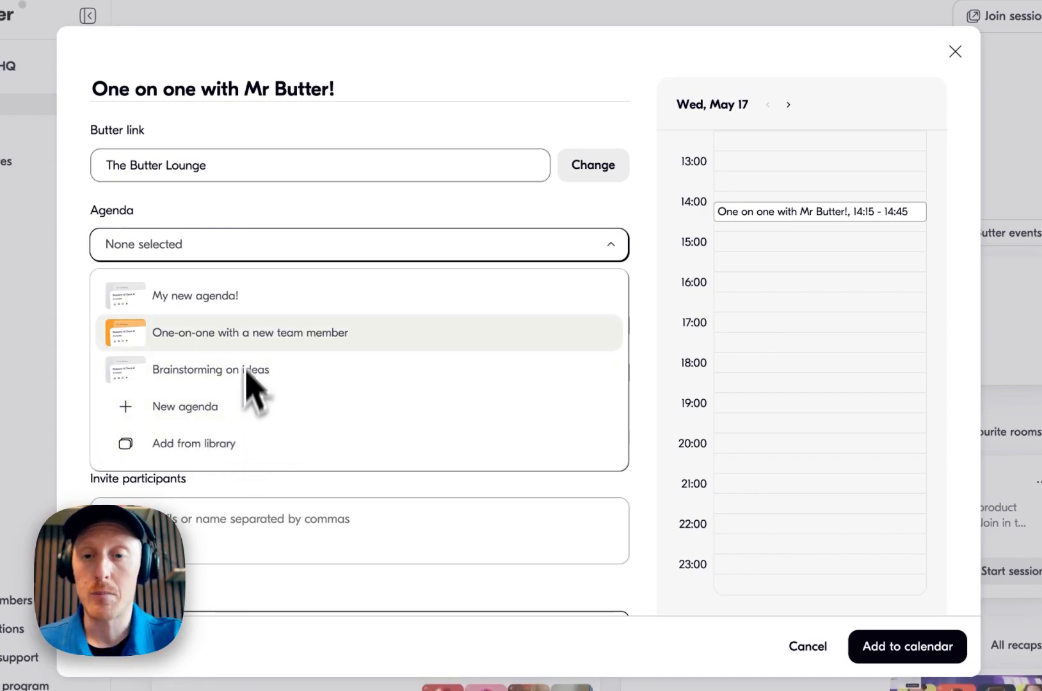
left_click(302, 329)
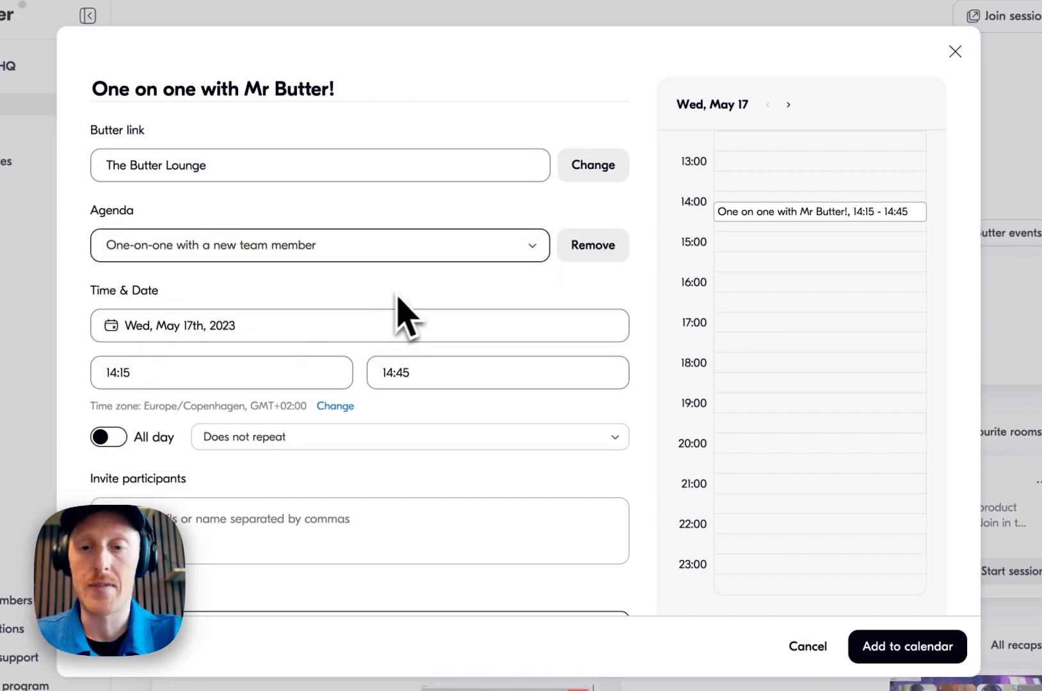
Schedule the session for Wed, May 24th, 2023 from 14:00 to 14:45 and add it to the calendar
left_click(244, 325)
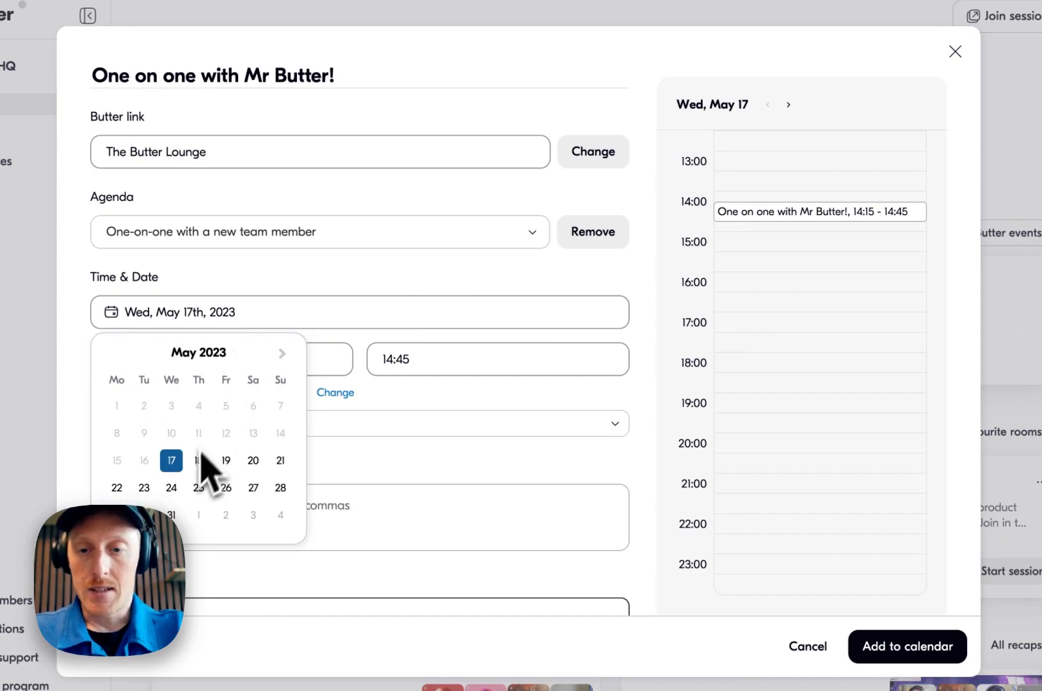
left_click(171, 488)
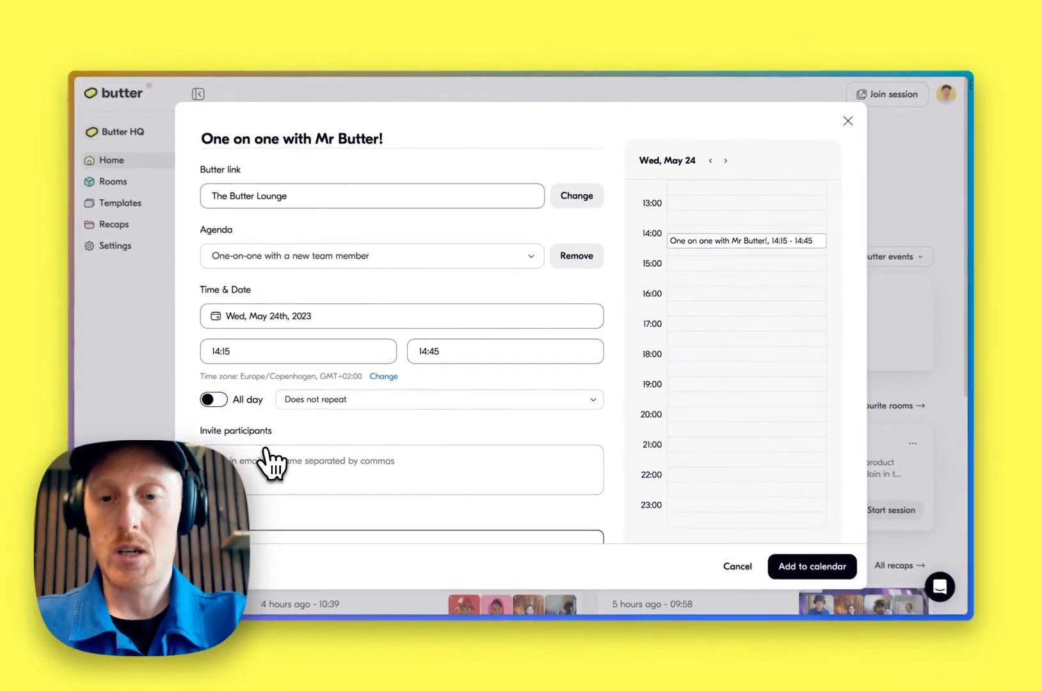
left_click(166, 363)
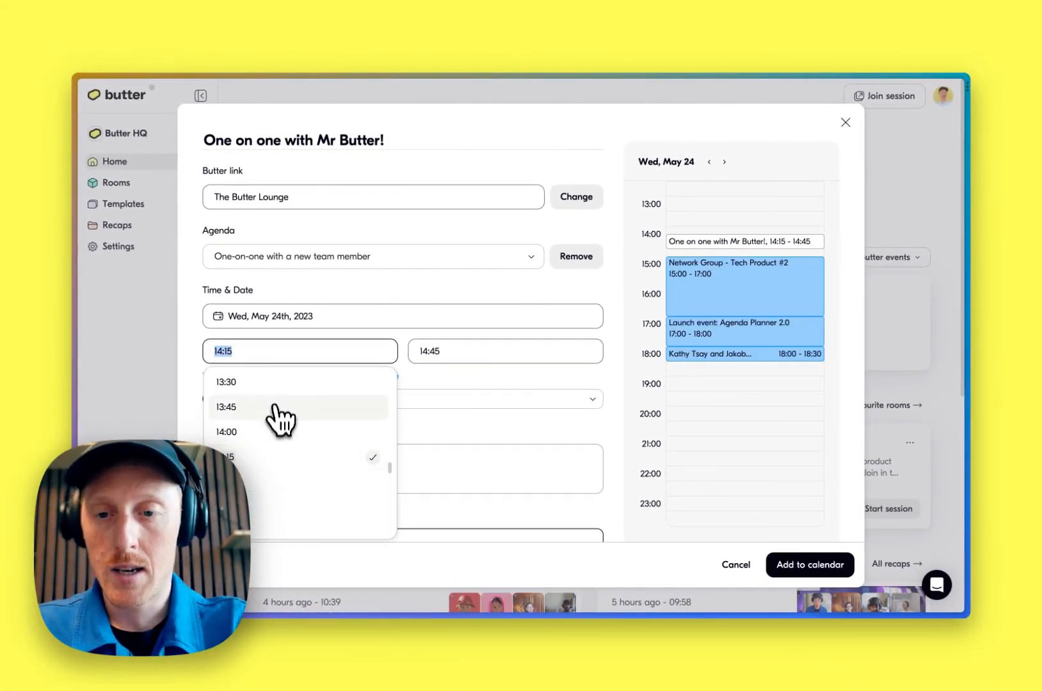
left_click(259, 431)
left_click(472, 351)
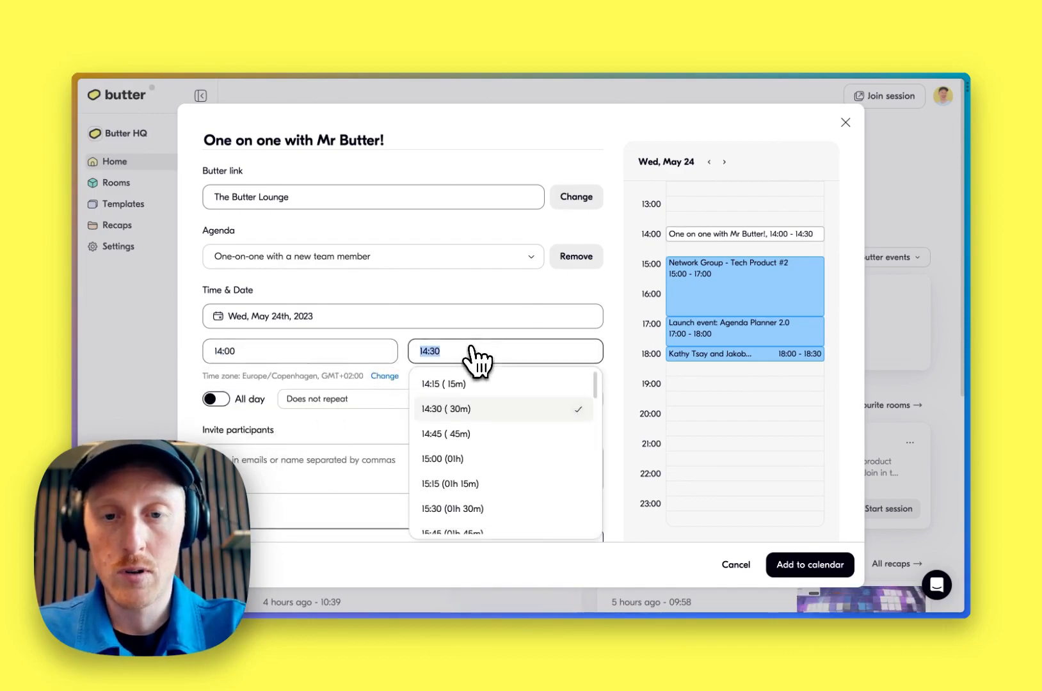
left_click(467, 436)
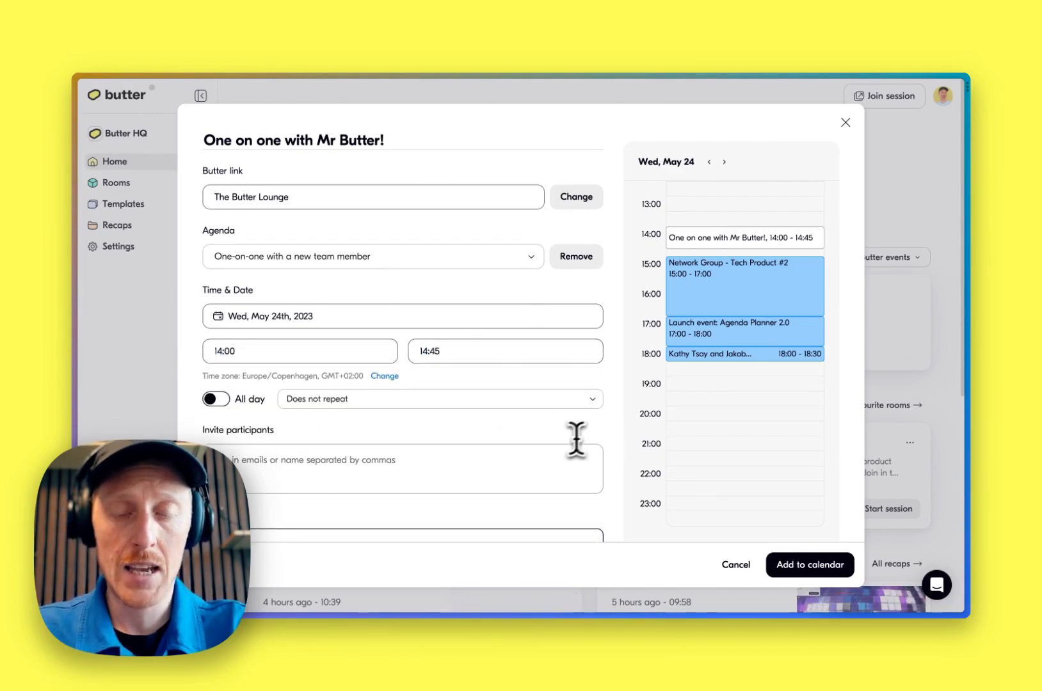
left_click(535, 461)
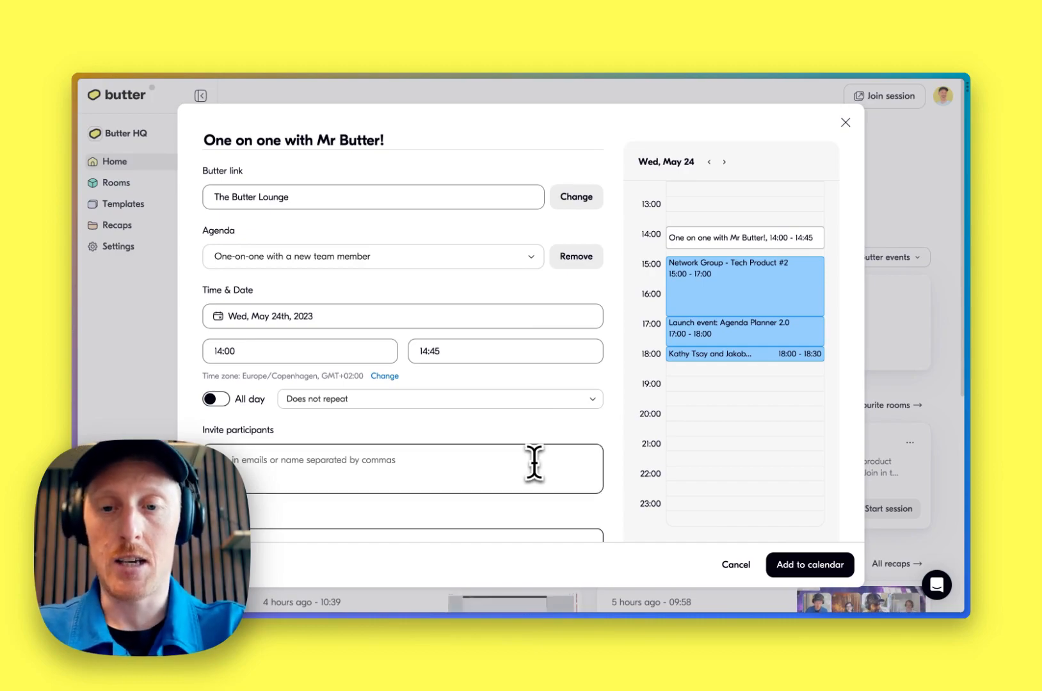
left_click(794, 567)
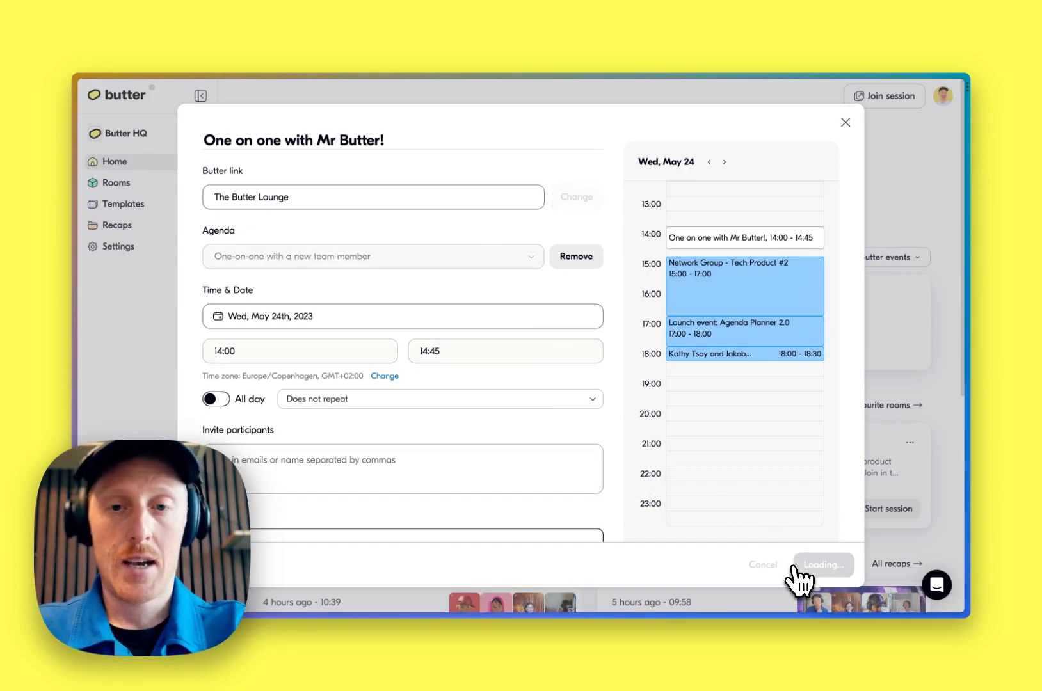